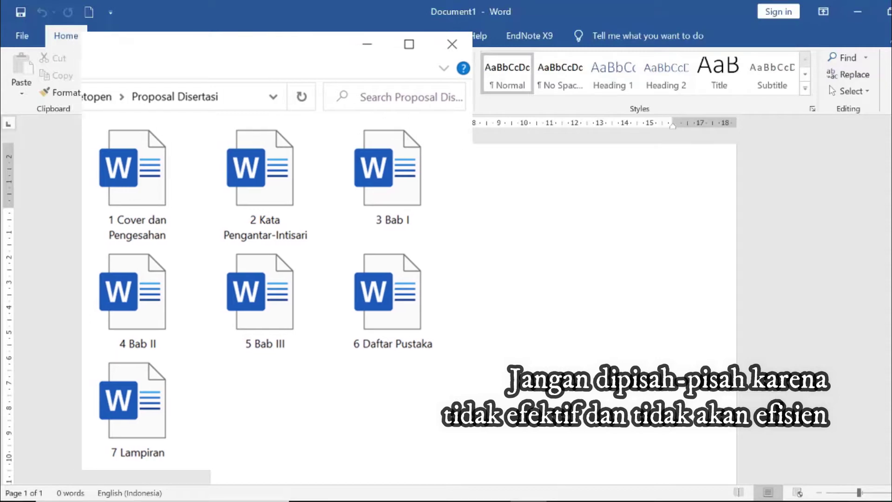
# - Set the blank document's text to Times New Roman, size 14, with centred alignment
pyautogui.click(189, 63)
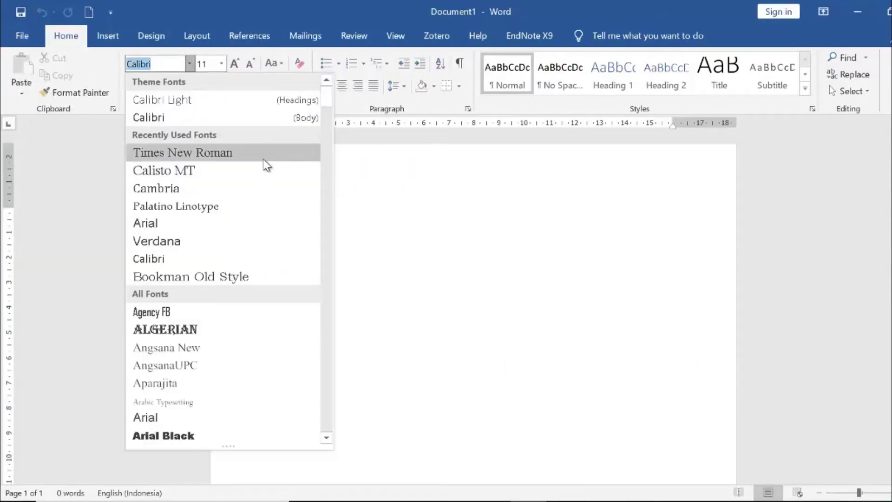
pyautogui.click(265, 163)
pyautogui.click(223, 65)
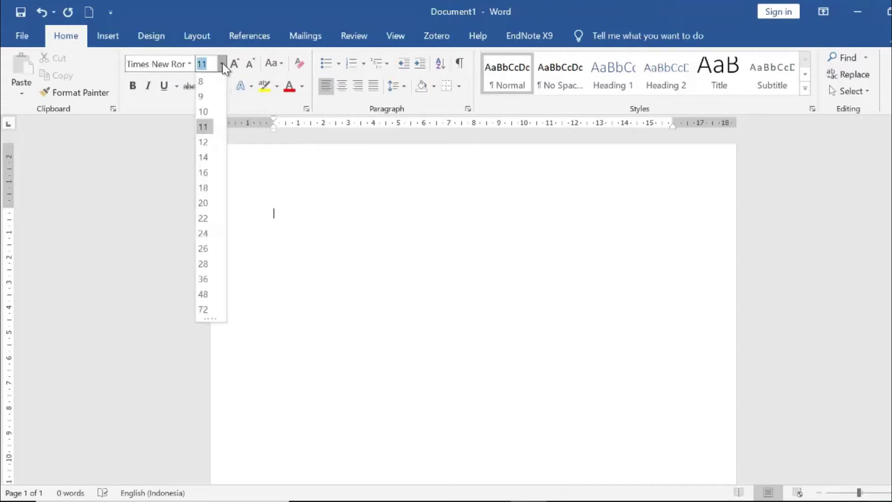
pyautogui.click(204, 157)
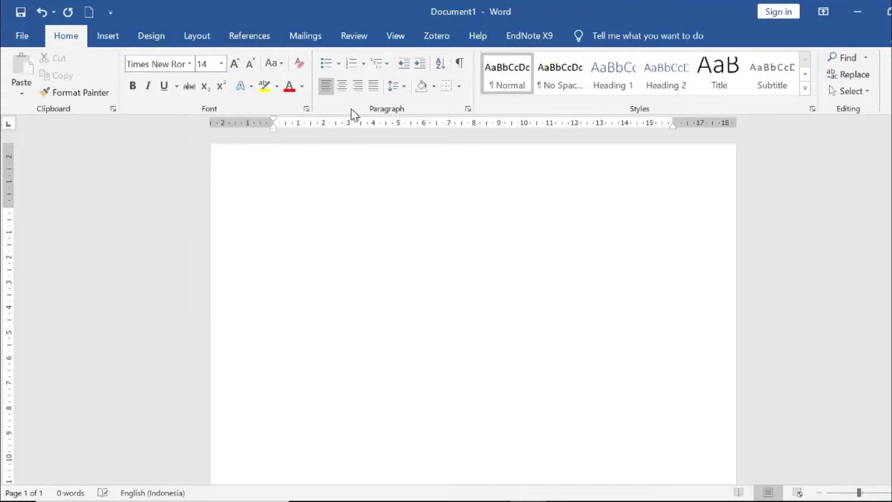
pyautogui.hotkey('ctrl', 'e')
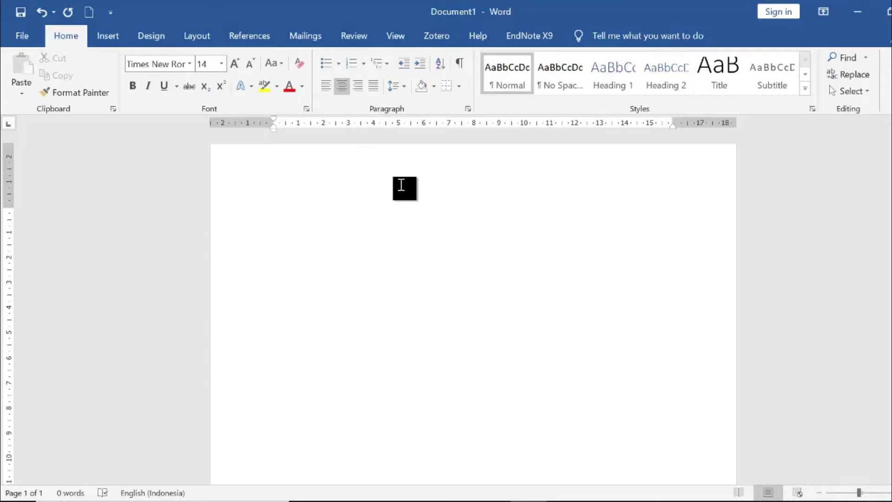
# - Enter the headings JUDUL and PERSETUJUAN in capitals, separated by a blank line
pyautogui.press('capslock')
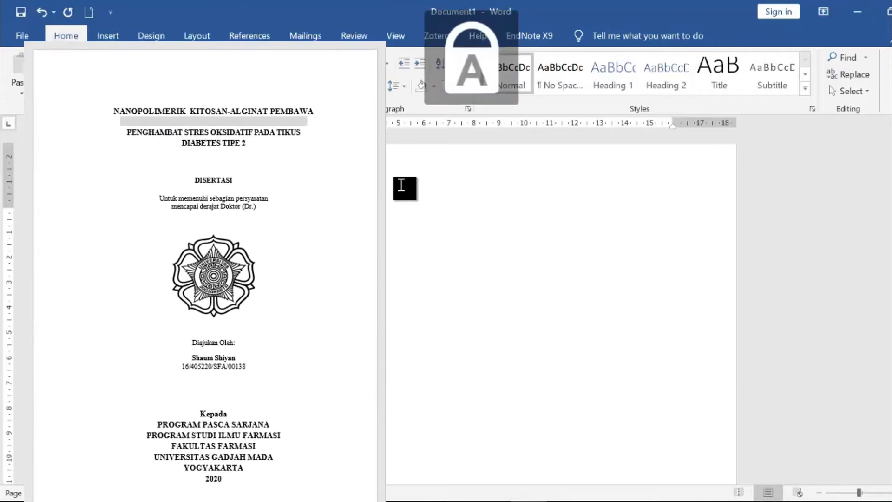
pyautogui.write('JUDUL')
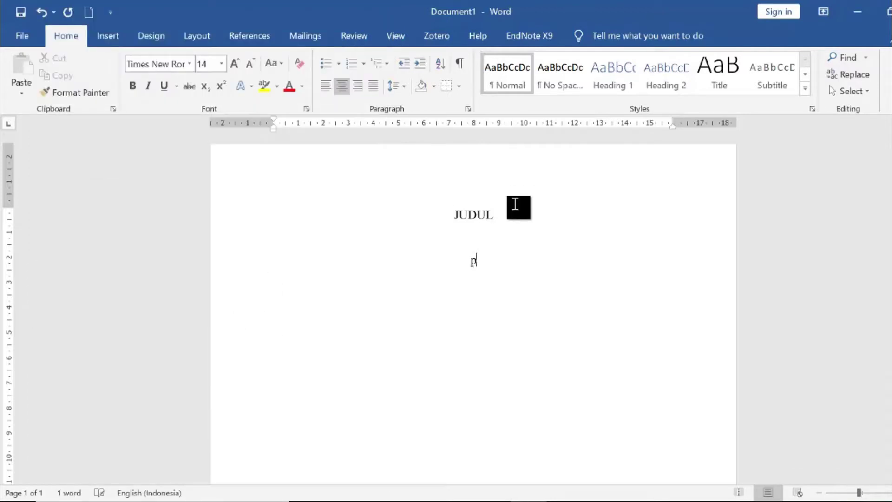
pyautogui.write('ERS')
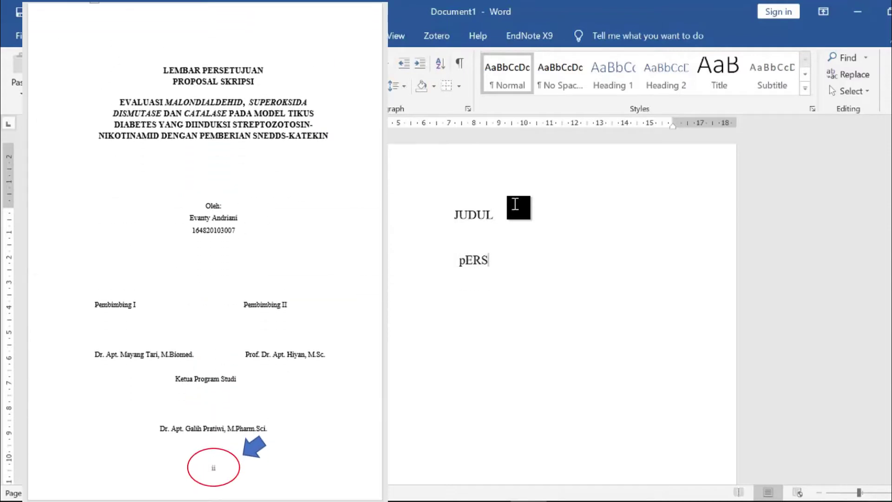
pyautogui.press('BackSpace')
pyautogui.press('BackSpace')
pyautogui.press('BackSpace')
pyautogui.press('BackSpace')
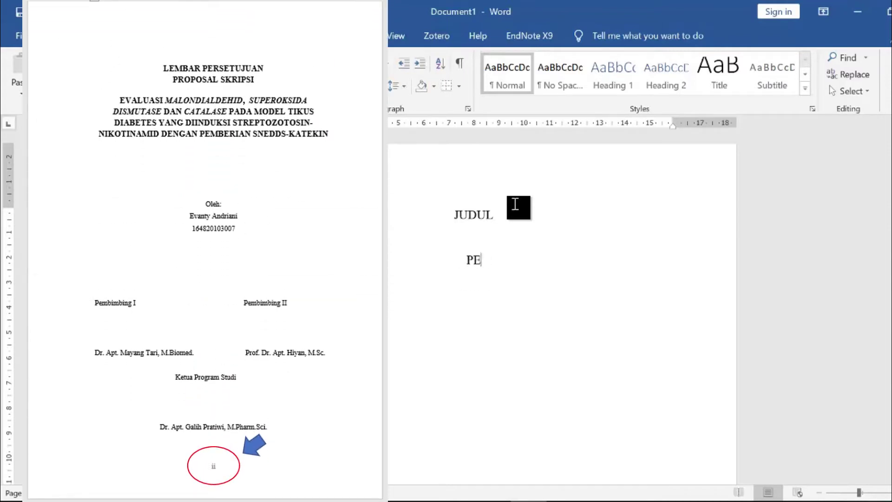
pyautogui.write('PERSETU')
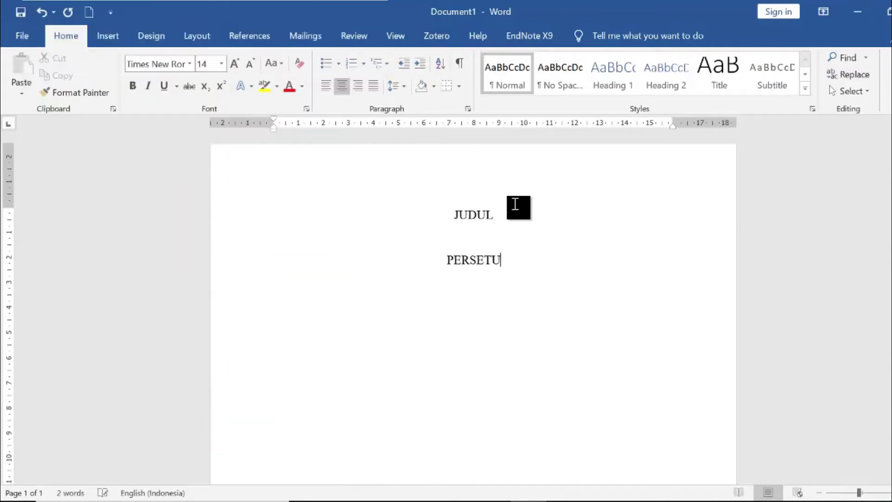
pyautogui.write('JUAN  ')
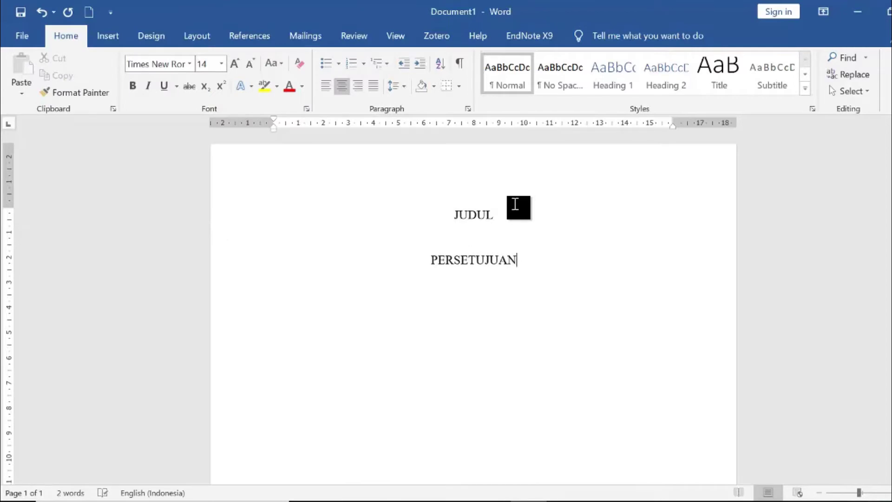
# - Below PERSETUJUAN and a blank line, list KATA PENGANTAR, DAFTAR ISI, DAFTAR TABEL, DAFTAR GAMBAR, DAFTAR LAMPIRAN and INTISASRI on separate lines
pyautogui.write('KATA PENGANTAR')
pyautogui.press('Return')
pyautogui.write('DAFTAR ISI')
pyautogui.press('Return')
pyautogui.write('DAFTAR A')
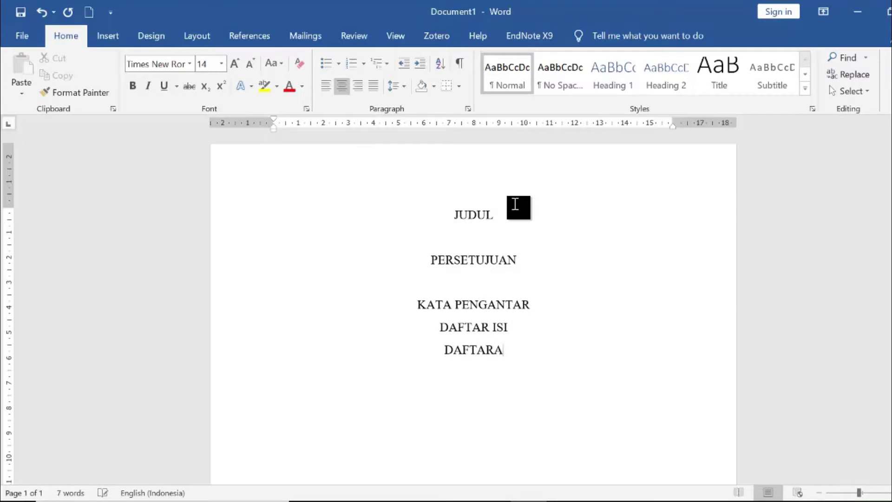
pyautogui.press('BackSpace')
pyautogui.write('TABEL DAFTAR')
pyautogui.write(' GAMBAR ')
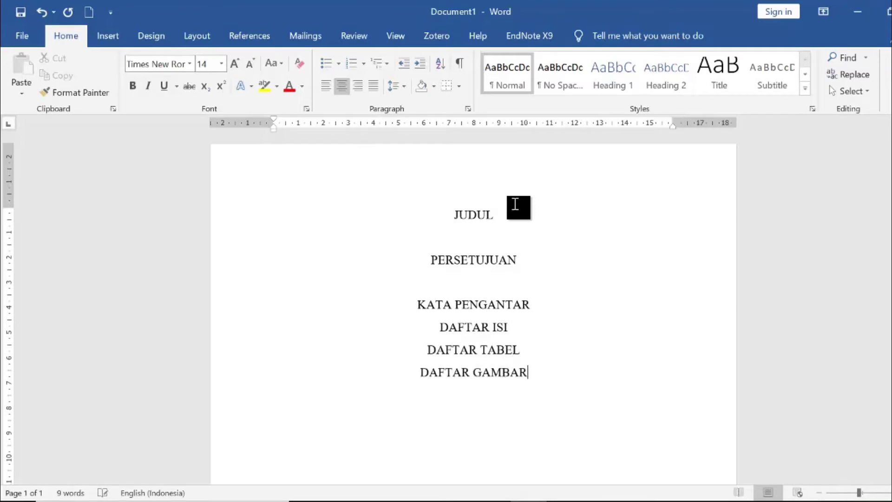
pyautogui.write('DAFTAR LAMPIRAN')
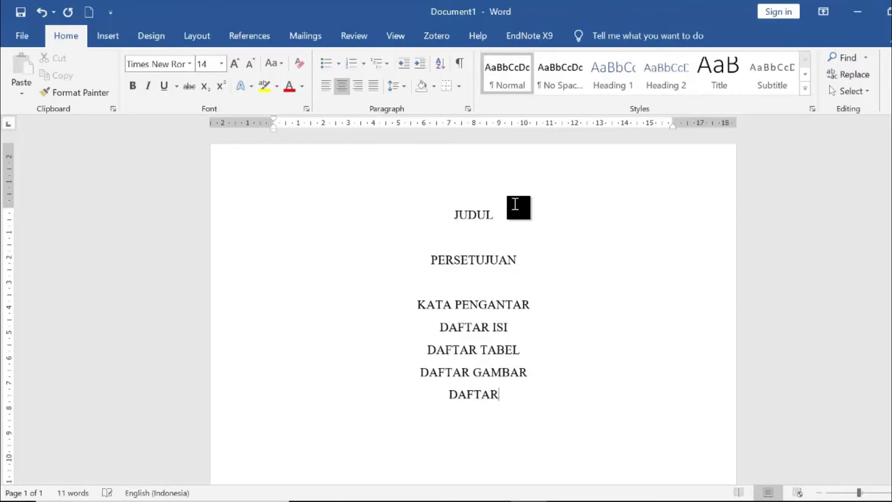
pyautogui.press('Return')
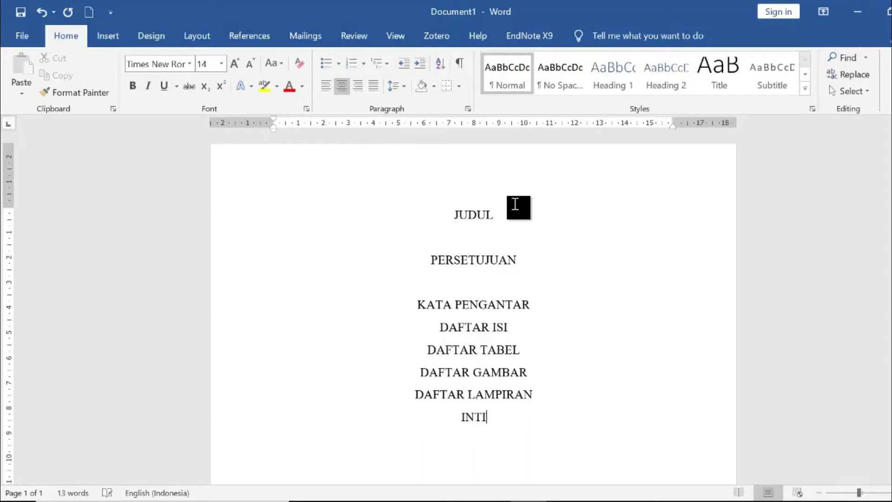
pyautogui.write('INTISASRI')
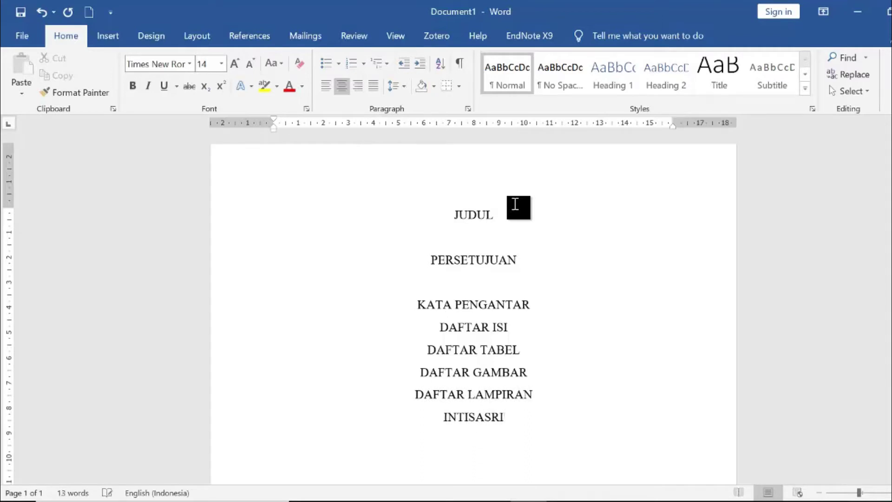
# - Add the chapter headings BAB I PENDAHULUAN and BAB II TINJAUAN PUSTAKA on separate lines, leaving a blank line after INTISASRI
pyautogui.moveTo(450, 216); pyautogui.dragTo(511, 415)
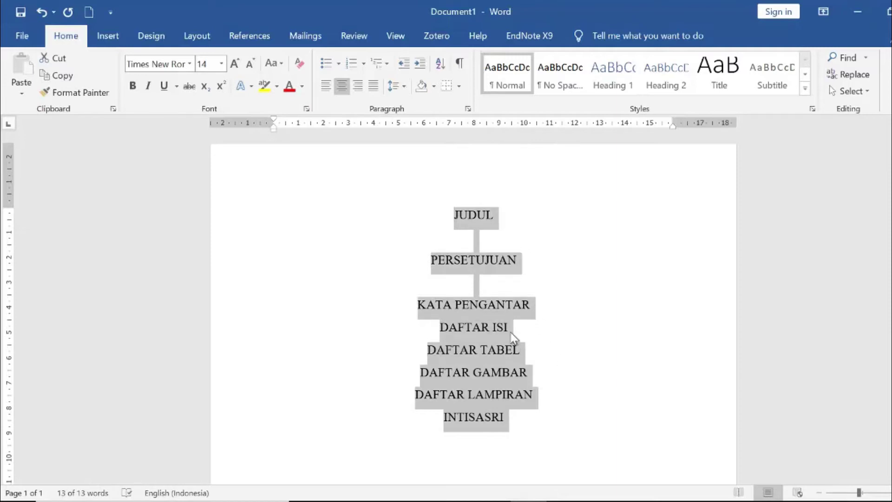
pyautogui.click(520, 418)
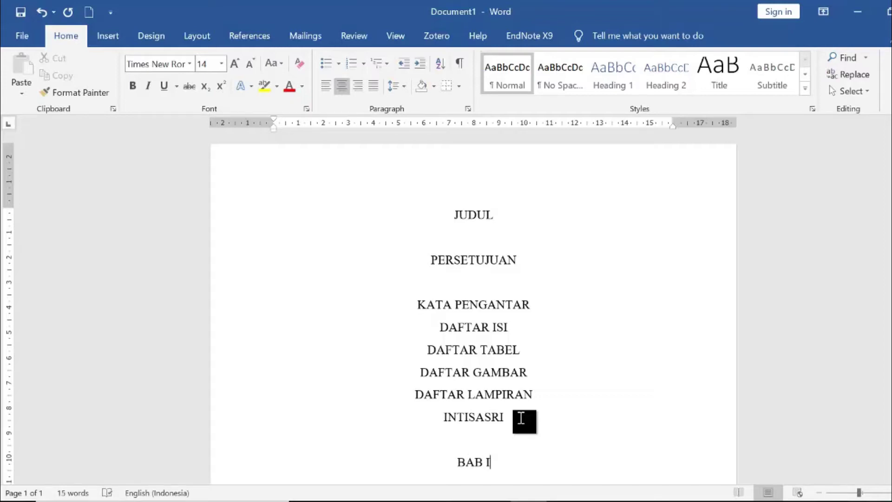
pyautogui.write('PENDAHULUAN')
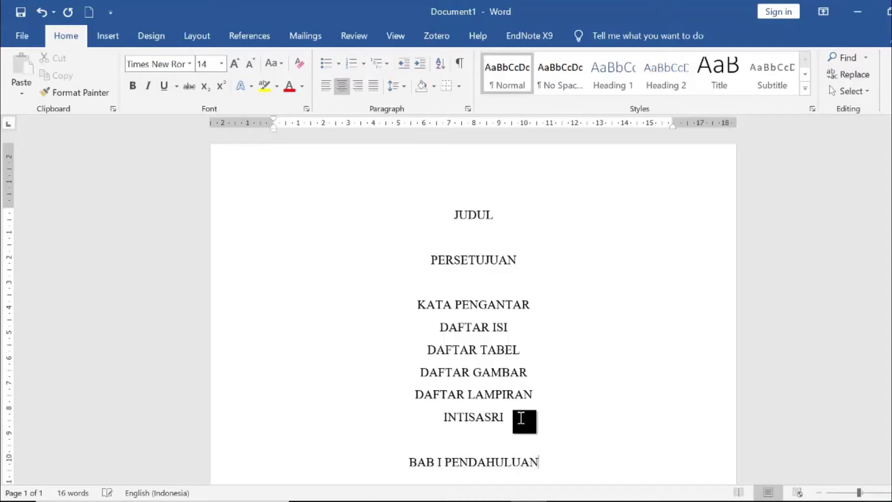
pyautogui.press('Return')
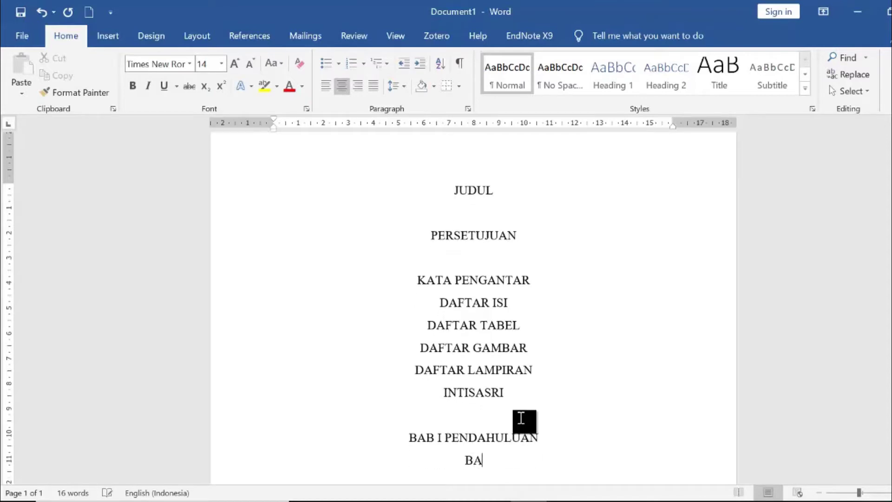
pyautogui.write('BAB II TINJAUAN PUSTAKA')
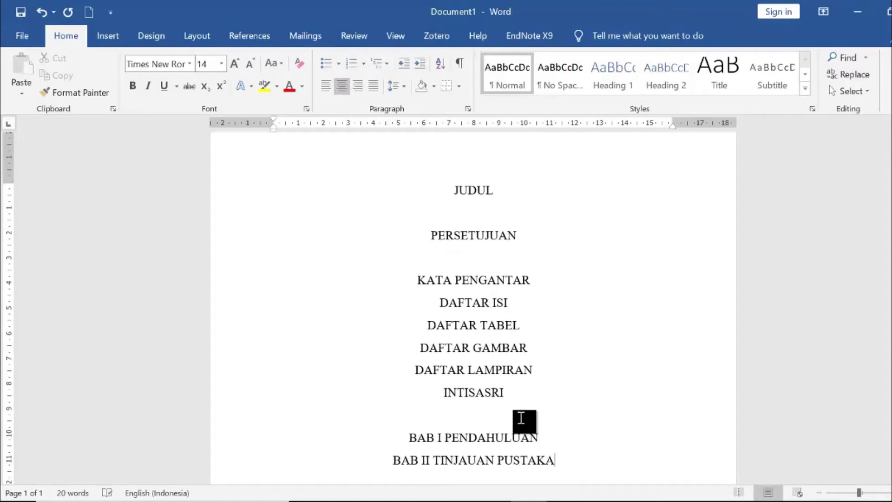
pyautogui.press('Return')
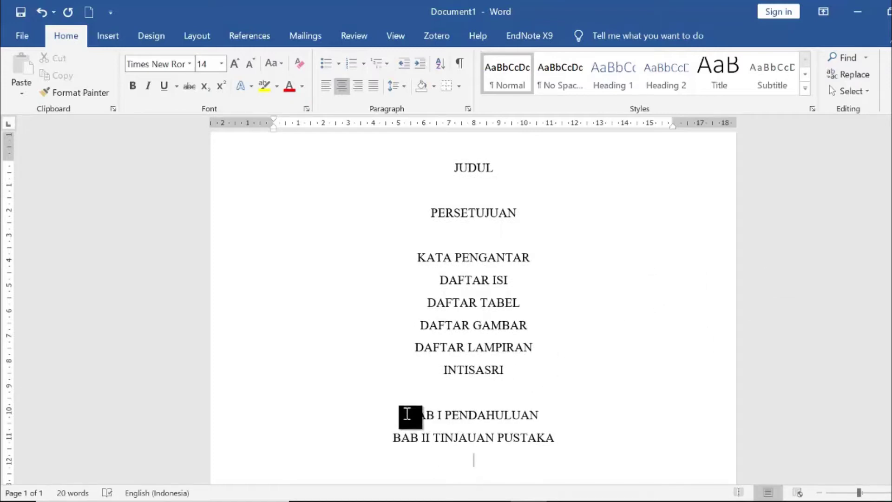
pyautogui.moveTo(408, 415); pyautogui.dragTo(527, 414)
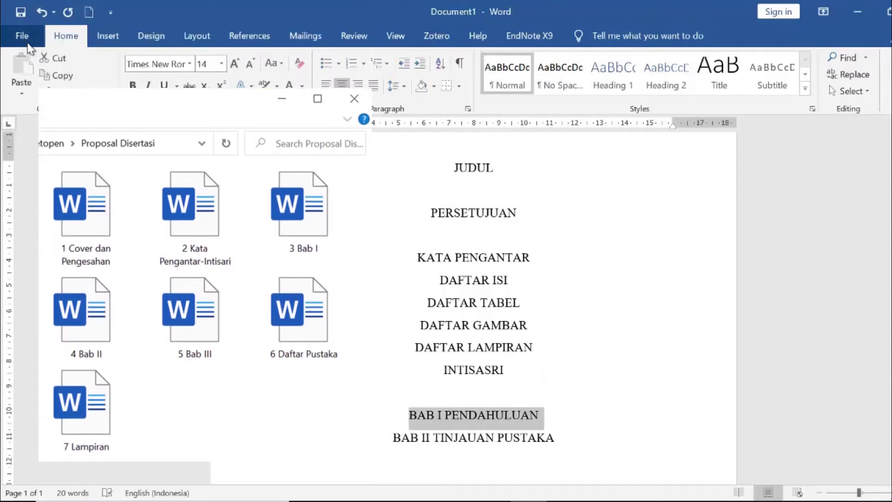
pyautogui.moveTo(404, 438); pyautogui.dragTo(560, 438)
pyautogui.click(19, 42)
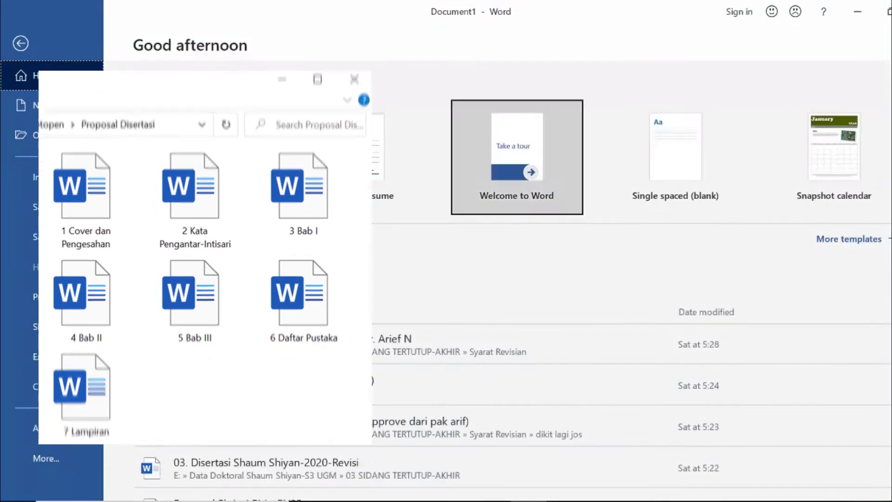
pyautogui.click(21, 44)
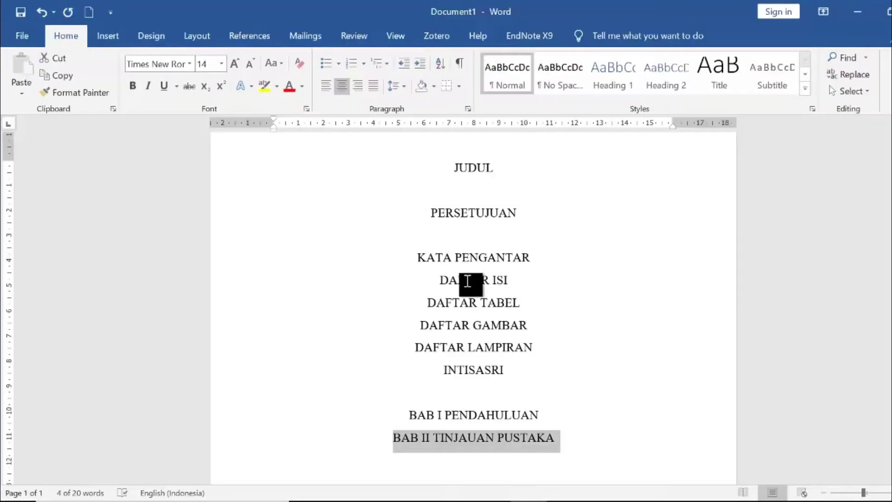
# - Insert an extra empty paragraph directly below the JUDUL heading
pyautogui.scroll(1, 601, 199)
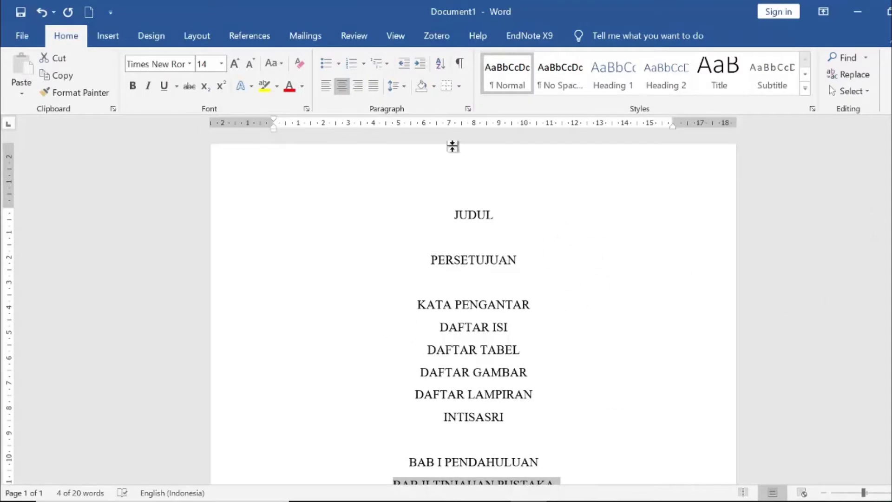
pyautogui.scroll(-2, 677, 251)
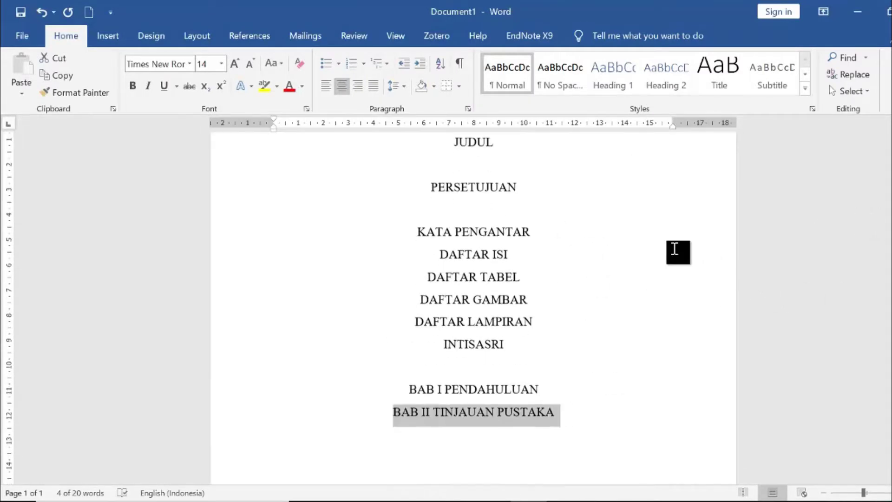
pyautogui.scroll(2, 674, 251)
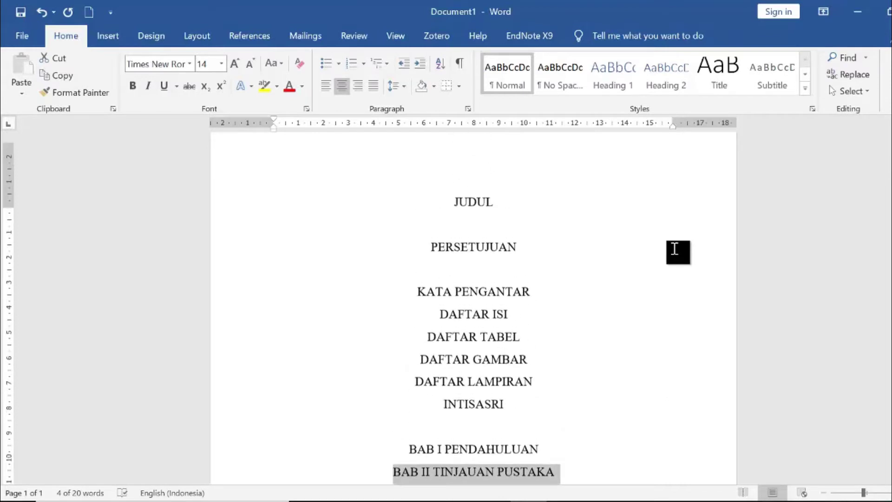
pyautogui.click(493, 215)
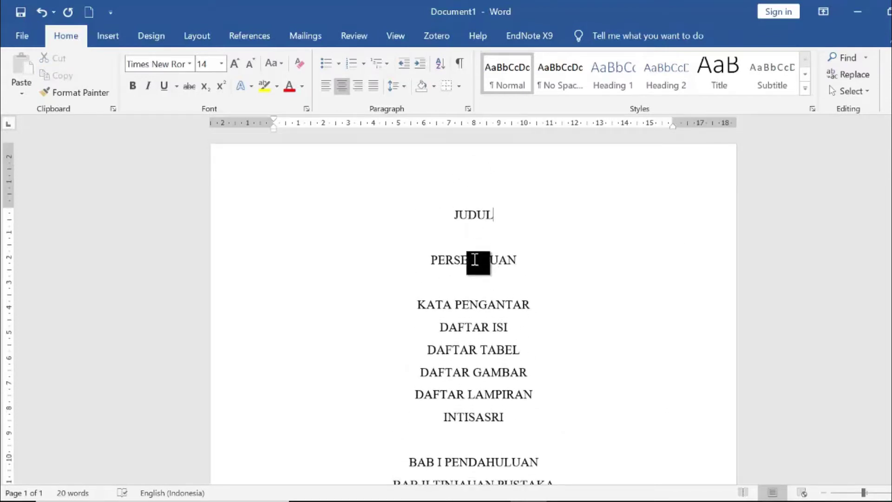
pyautogui.press('Return')
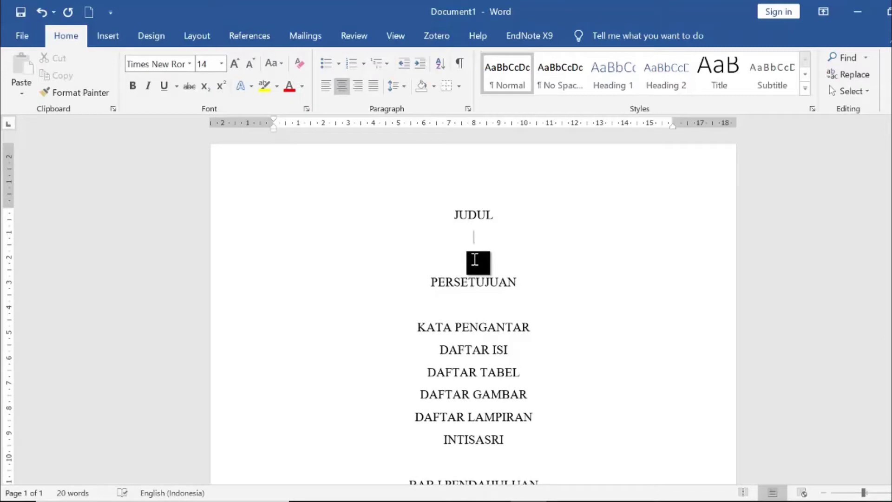
# - Review the page's heading outline from JUDUL through BAB II TINJAUAN PUSTAKA
pyautogui.scroll(-5, 470, 195)
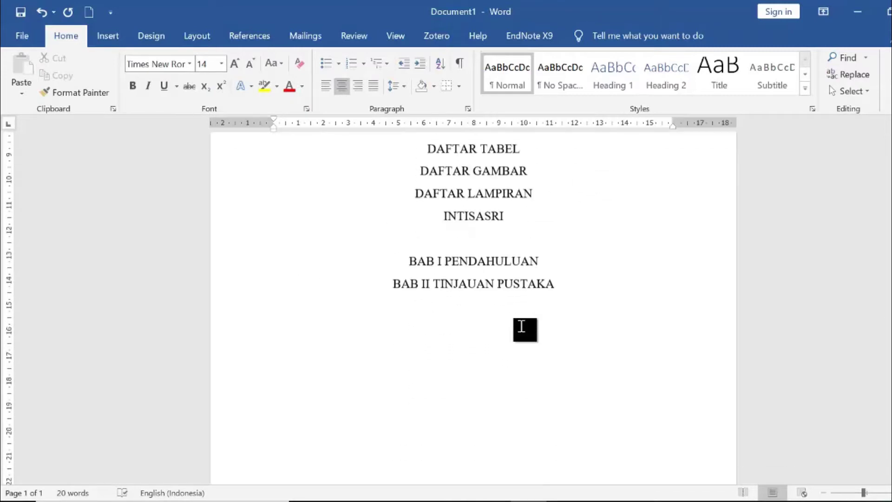
pyautogui.scroll(-3, 521, 326)
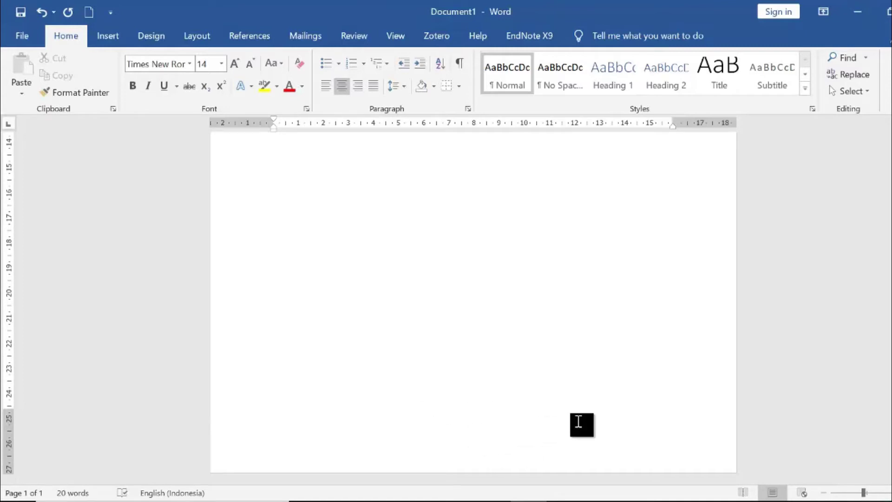
pyautogui.scroll(9, 581, 424)
pyautogui.scroll(-10, 580, 424)
pyautogui.scroll(10, 530, 432)
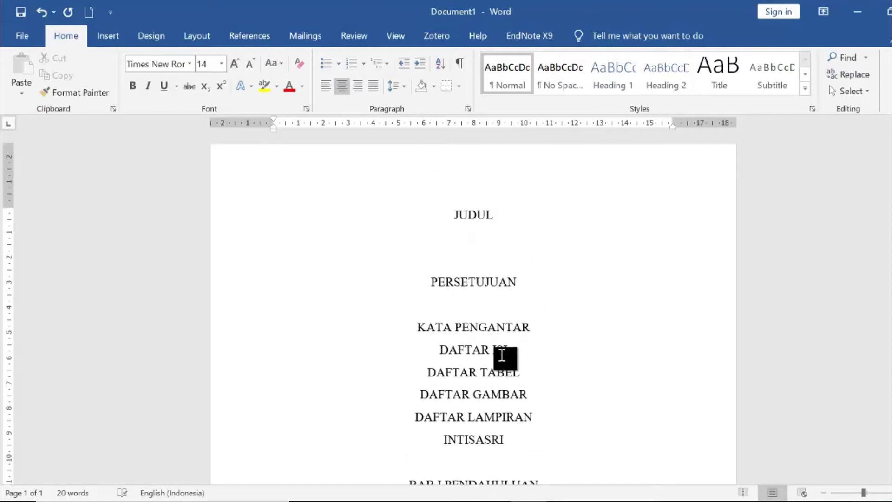
pyautogui.scroll(-3, 495, 428)
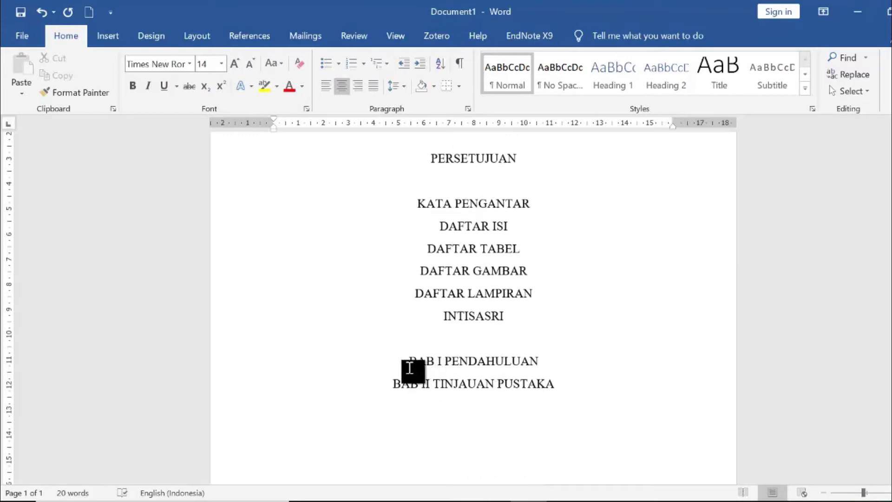
pyautogui.moveTo(409, 363); pyautogui.dragTo(543, 363)
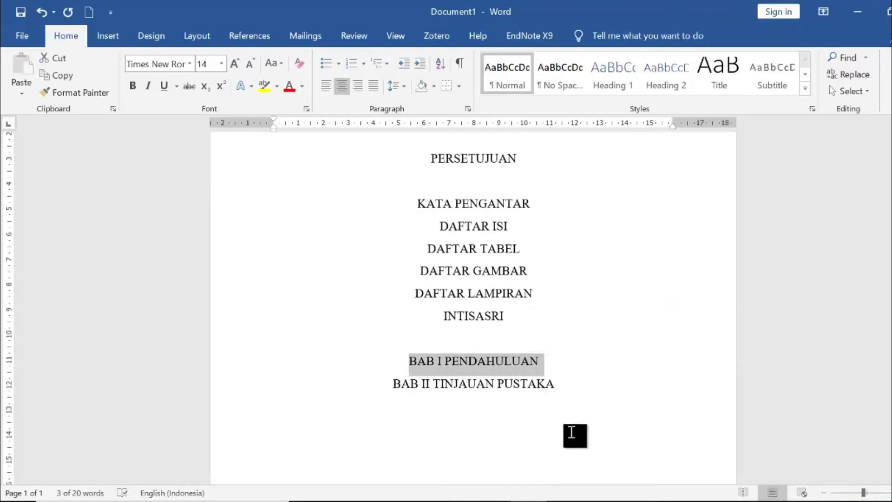
pyautogui.click(565, 392)
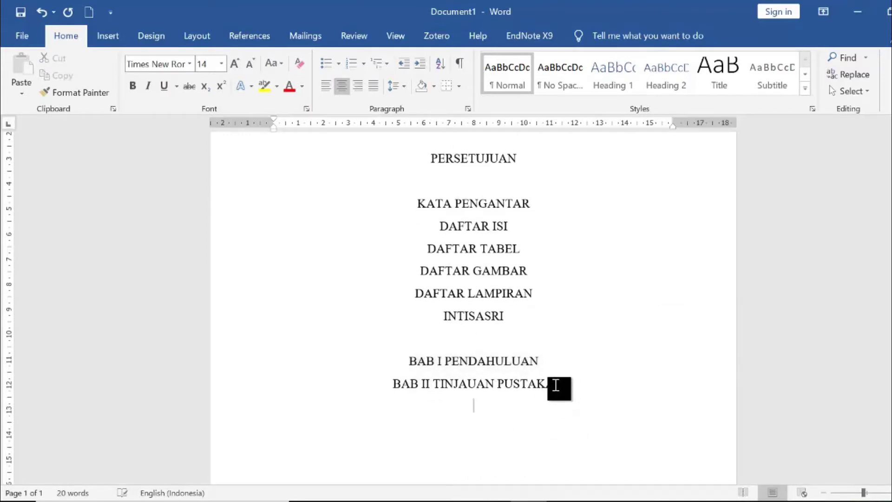
# - Add the chapter heading BAB III METODE PENELITIAN on the line below BAB II TINJAUAN PUSTAKA
pyautogui.write('BAB III METODE')
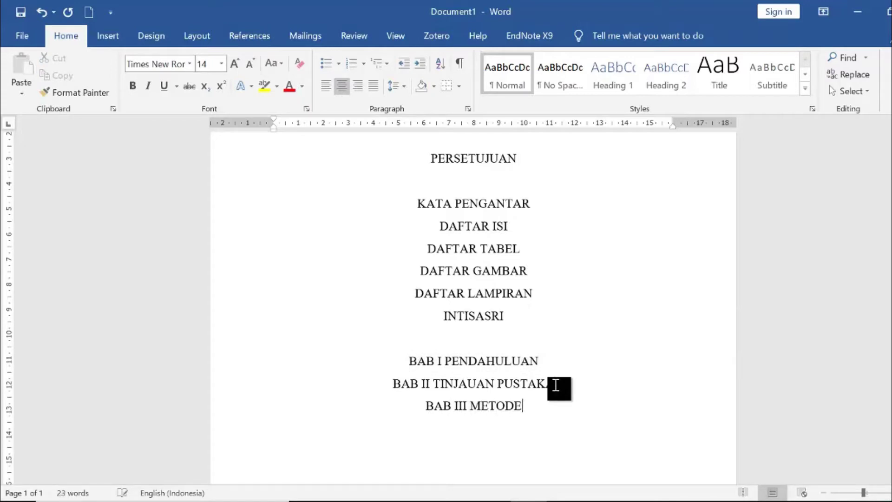
pyautogui.write(' PENELITIAN')
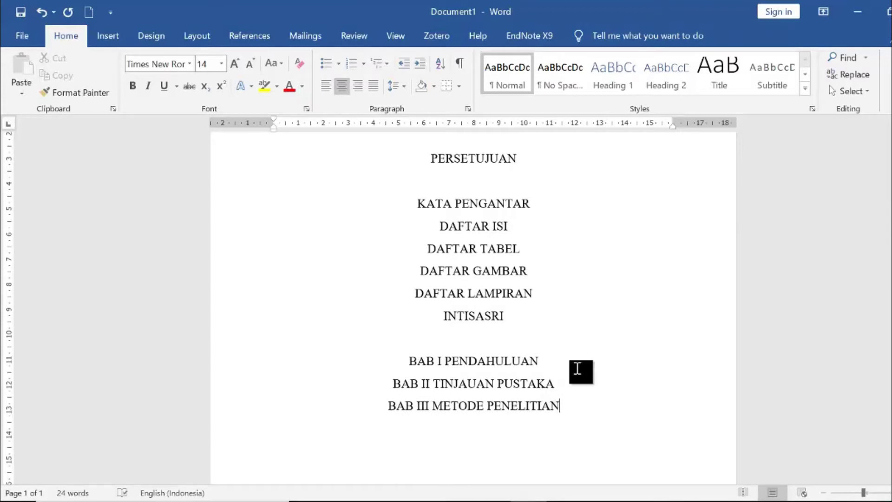
# - Add a blank line below JUDUL and insert a Next Page section break there, ahead of PERSETUJUAN
pyautogui.scroll(2, 551, 346)
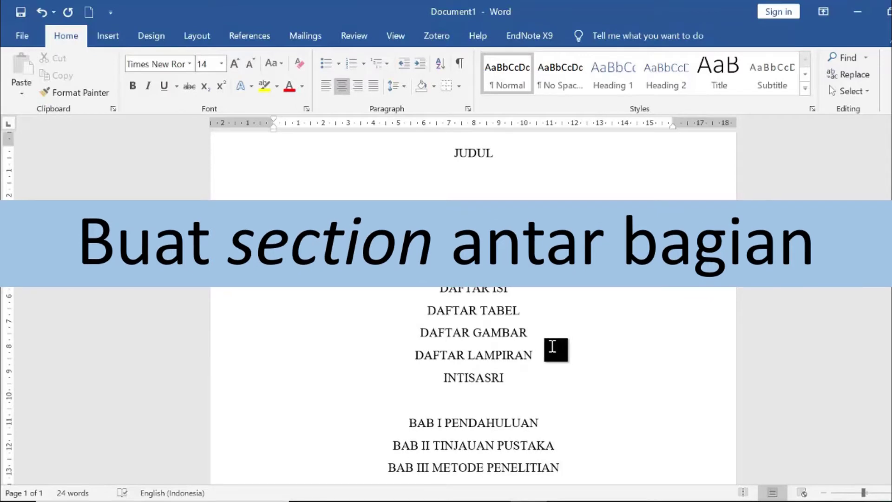
pyautogui.scroll(3, 552, 346)
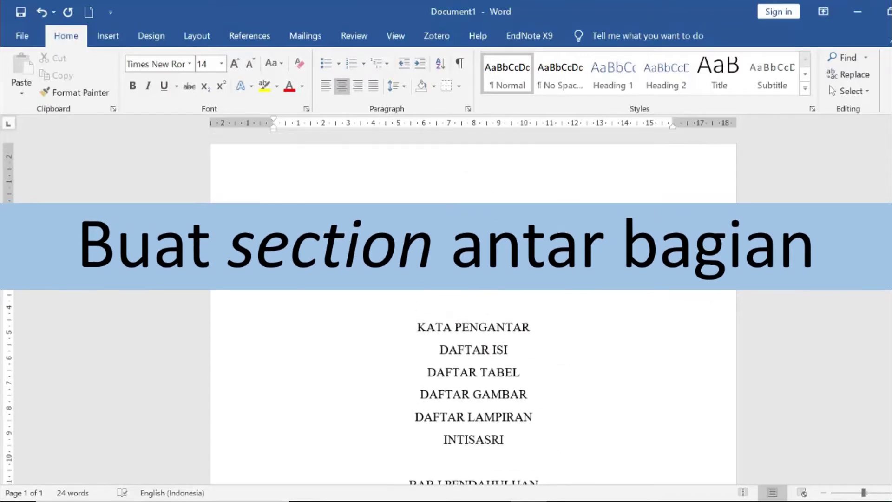
pyautogui.moveTo(462, 211); pyautogui.dragTo(533, 233)
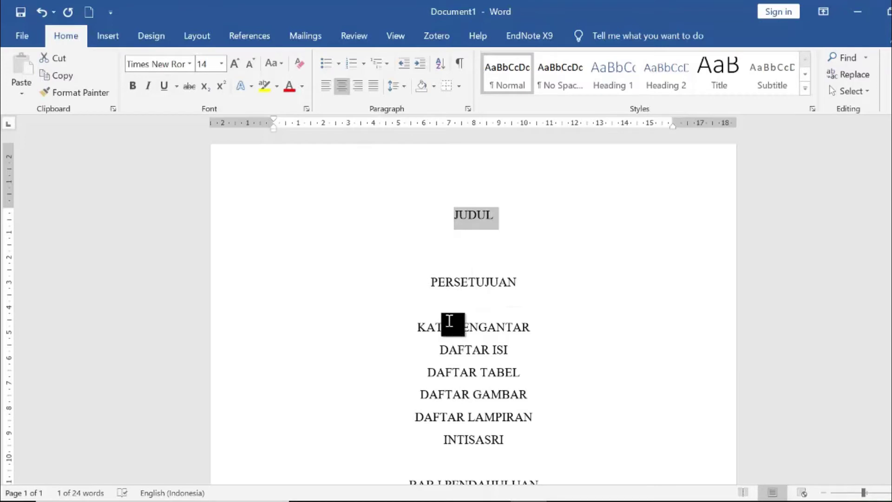
pyautogui.click(516, 235)
pyautogui.click(494, 222)
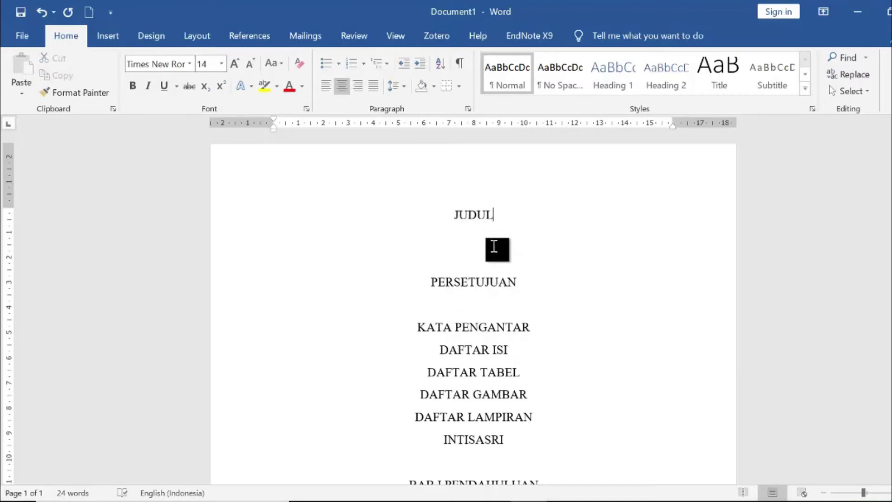
pyautogui.click(493, 234)
pyautogui.press('Return')
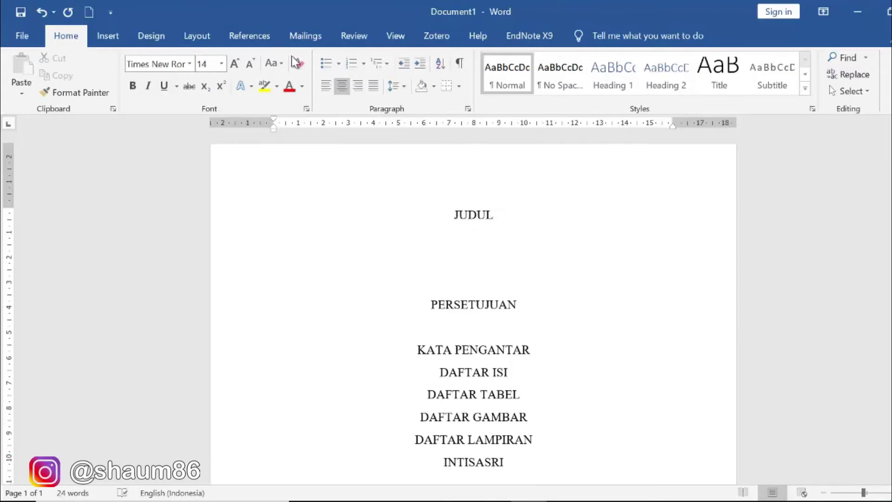
pyautogui.click(200, 37)
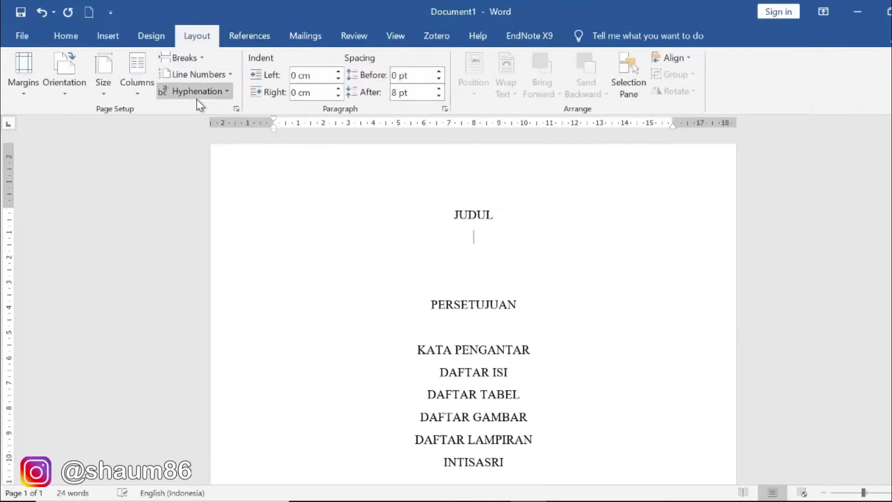
pyautogui.click(183, 57)
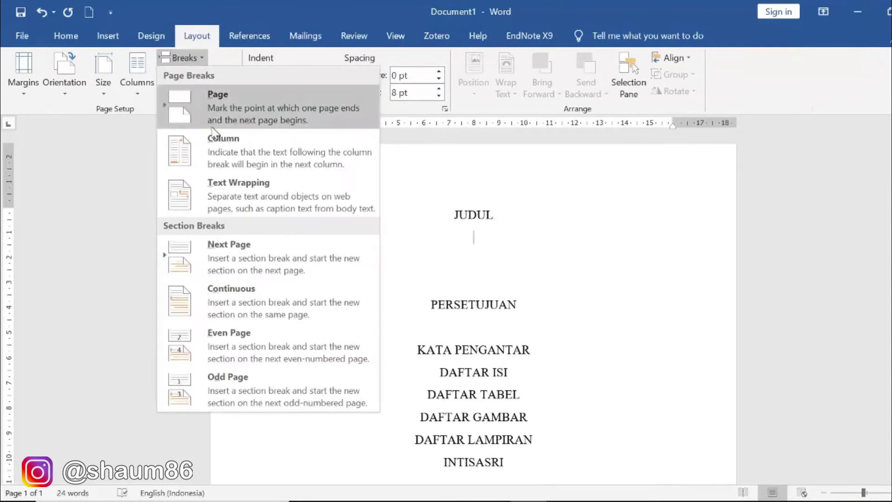
pyautogui.click(239, 255)
# - Unlink the header and footer of section 2 from the previous section, and return to the document body
pyautogui.scroll(-1, 390, 299)
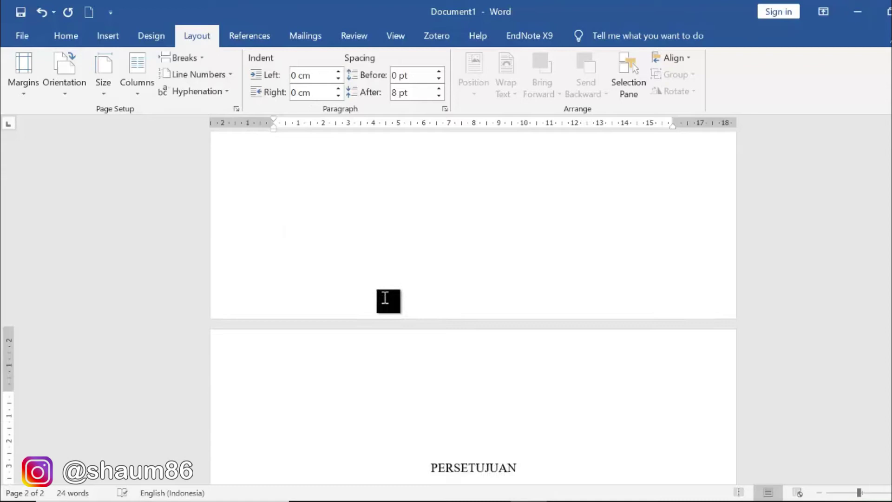
pyautogui.doubleClick(478, 355)
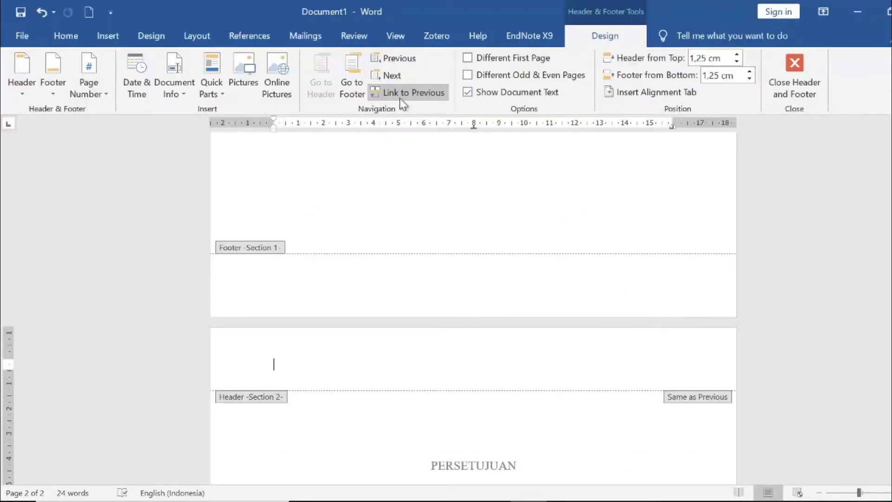
pyautogui.scroll(-10, 446, 233)
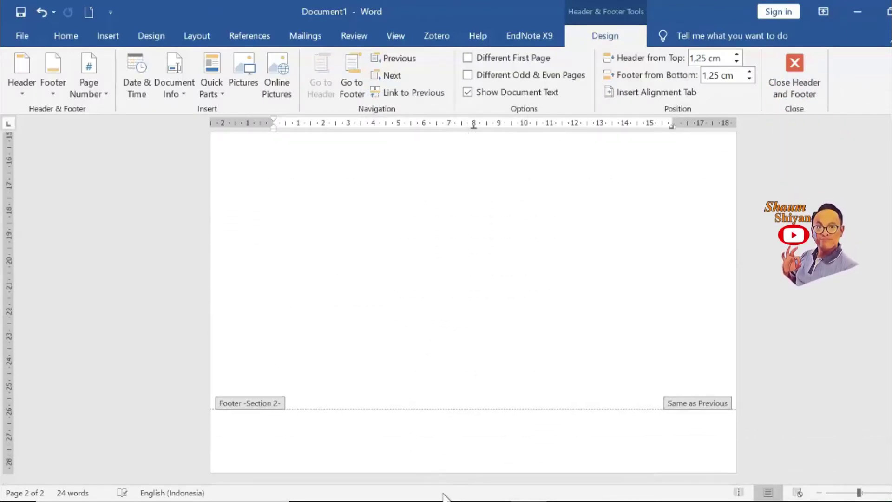
pyautogui.click(418, 446)
pyautogui.click(411, 96)
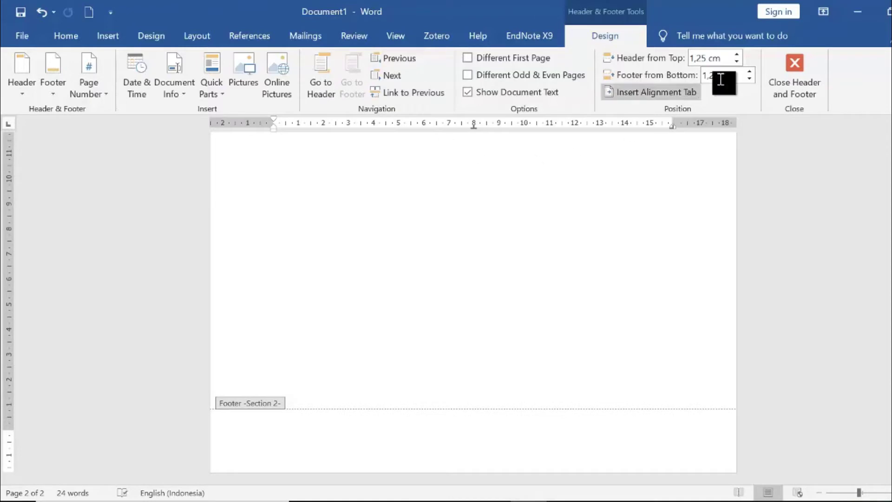
pyautogui.click(800, 62)
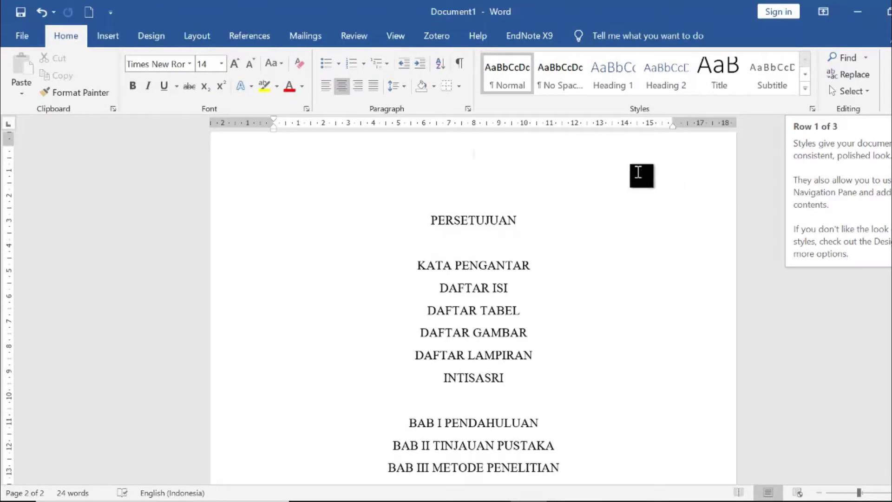
# - Remove the three blank lines above PERSETUJUAN at the start of the second page
pyautogui.scroll(3, 543, 236)
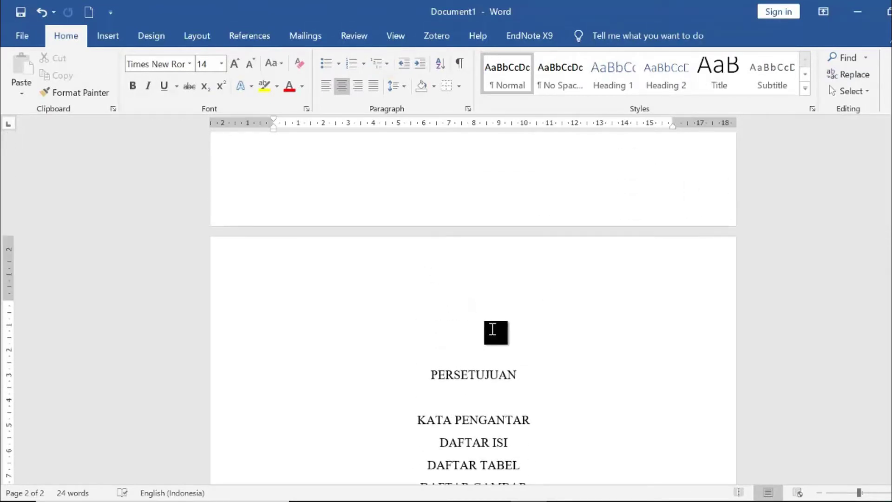
pyautogui.press('Delete')
pyautogui.press('Delete')
pyautogui.press('Delete')
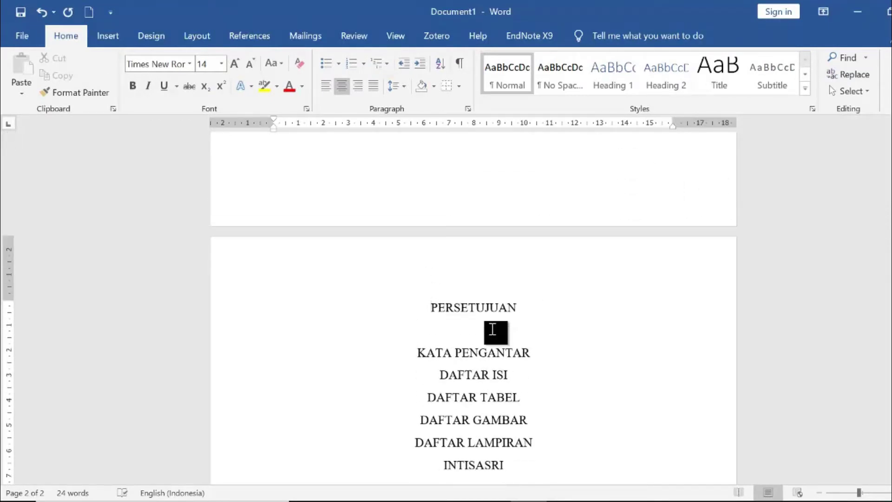
# - Apply the Heading 1 style to the JUDUL title on the first page
pyautogui.scroll(12, 492, 329)
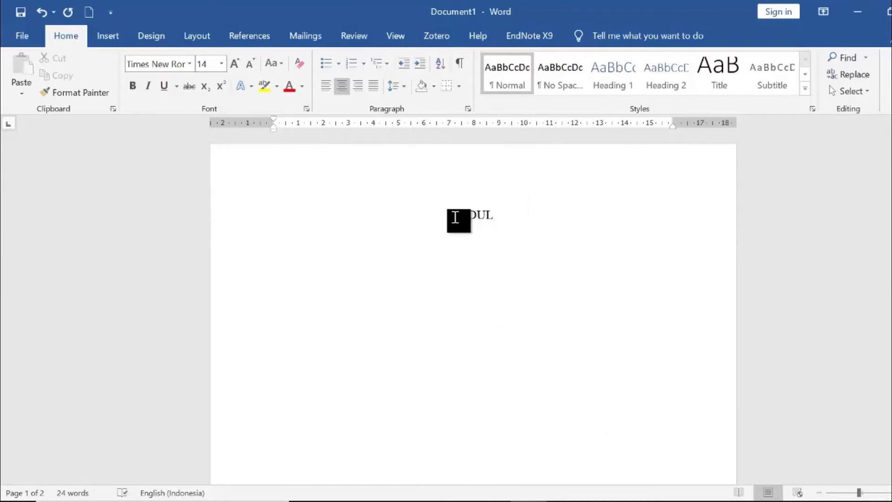
pyautogui.moveTo(455, 217); pyautogui.dragTo(496, 216)
pyautogui.click(617, 85)
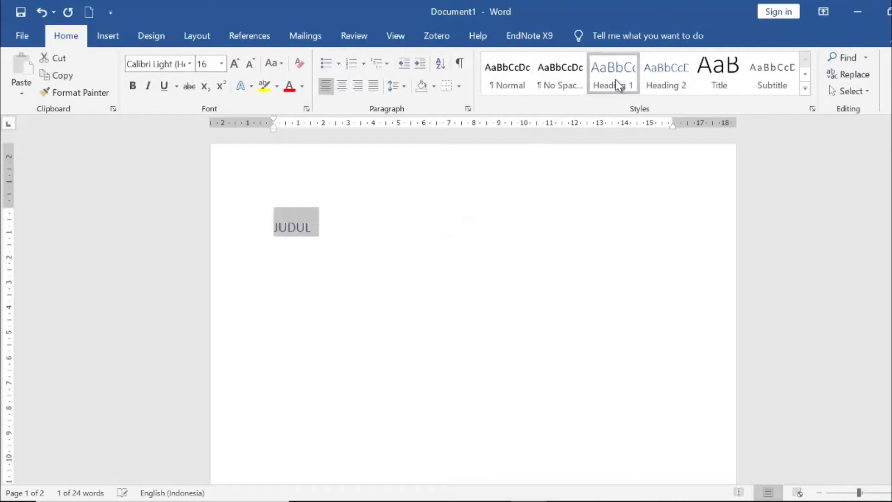
# - Format the JUDUL heading as Times New Roman, size 14, bold, black and centred
pyautogui.click(189, 64)
pyautogui.click(195, 153)
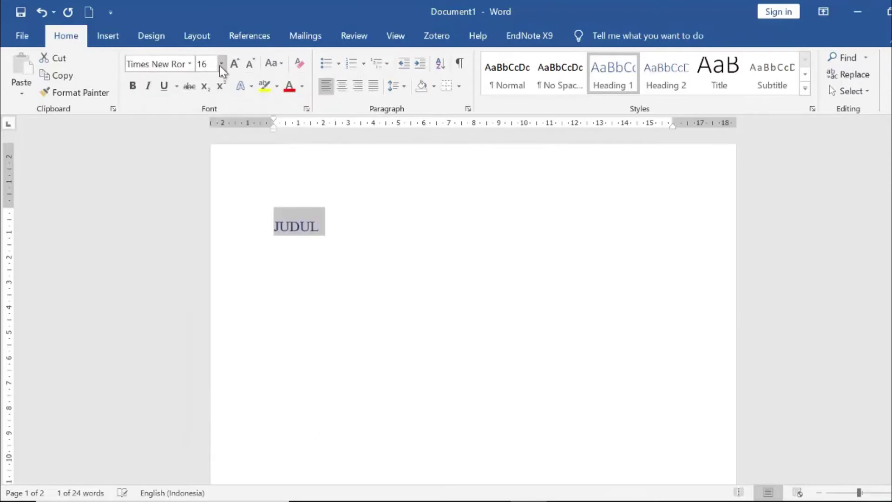
pyautogui.click(221, 64)
pyautogui.click(209, 160)
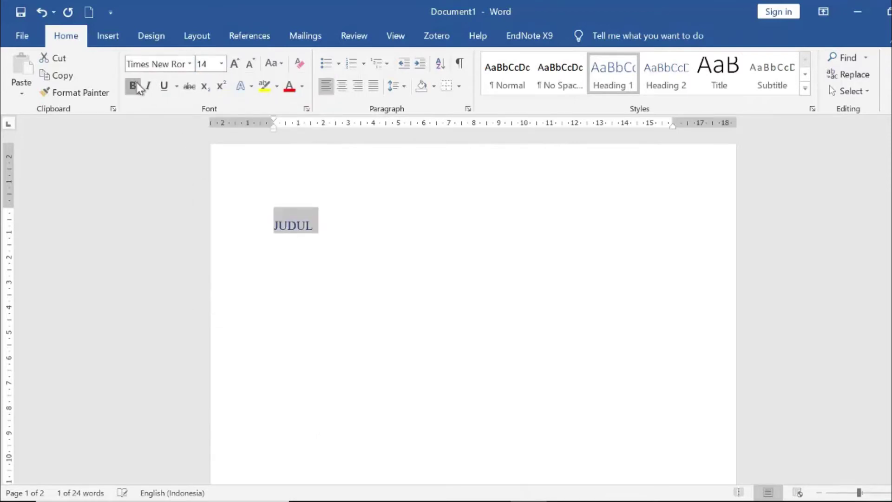
pyautogui.click(302, 86)
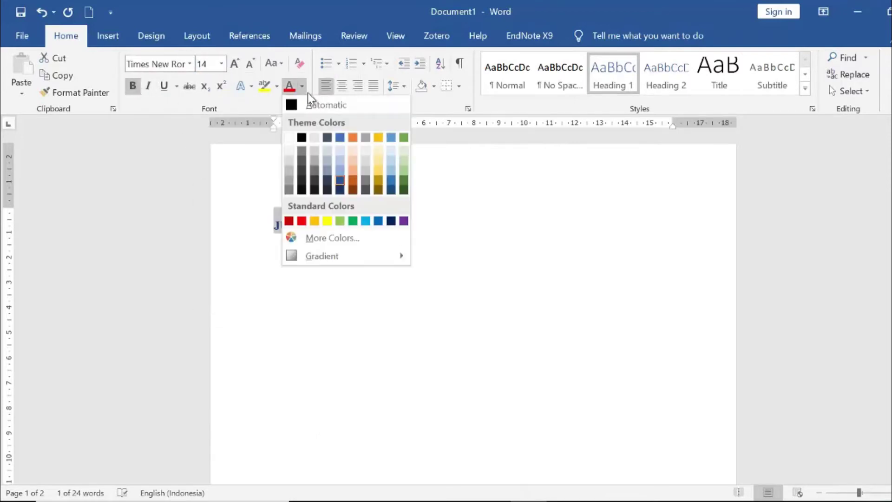
pyautogui.click(302, 138)
pyautogui.click(342, 86)
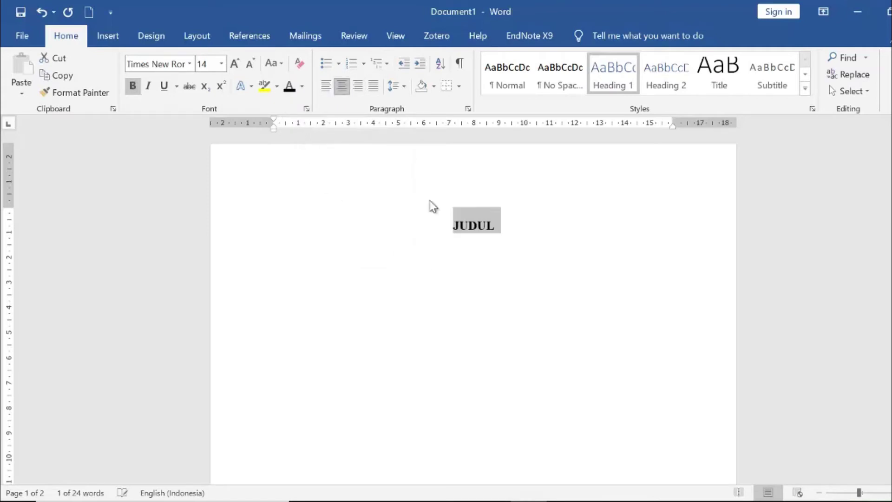
# - Apply the Heading 1 style to every line from PERSETUJUAN through BAB III METODE PENELITIAN
pyautogui.scroll(-15, 432, 205)
pyautogui.scroll(2, 437, 200)
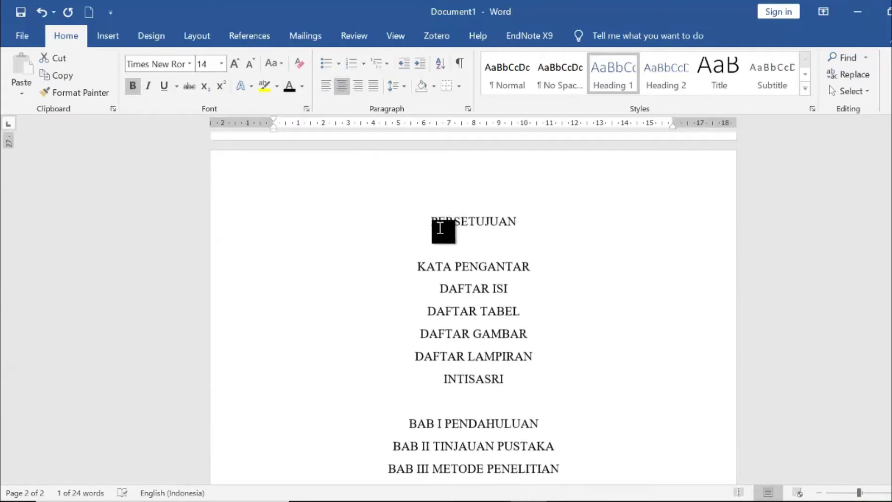
pyautogui.moveTo(430, 229); pyautogui.dragTo(562, 322)
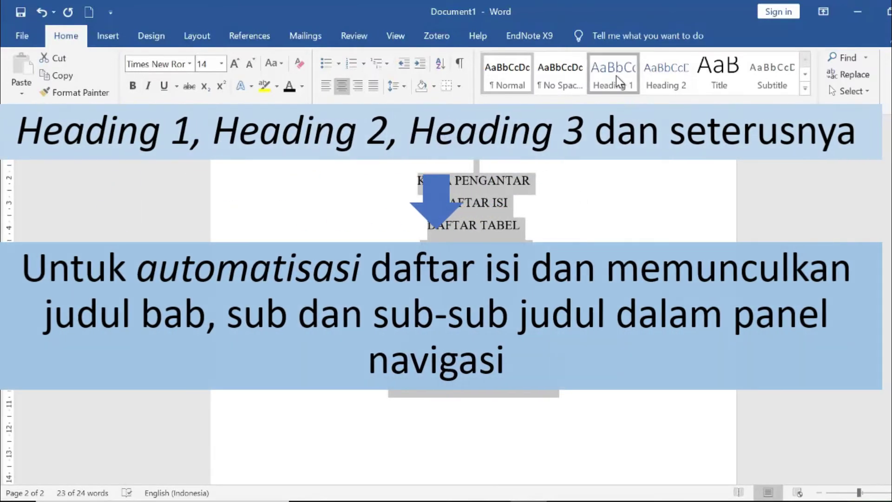
pyautogui.click(614, 76)
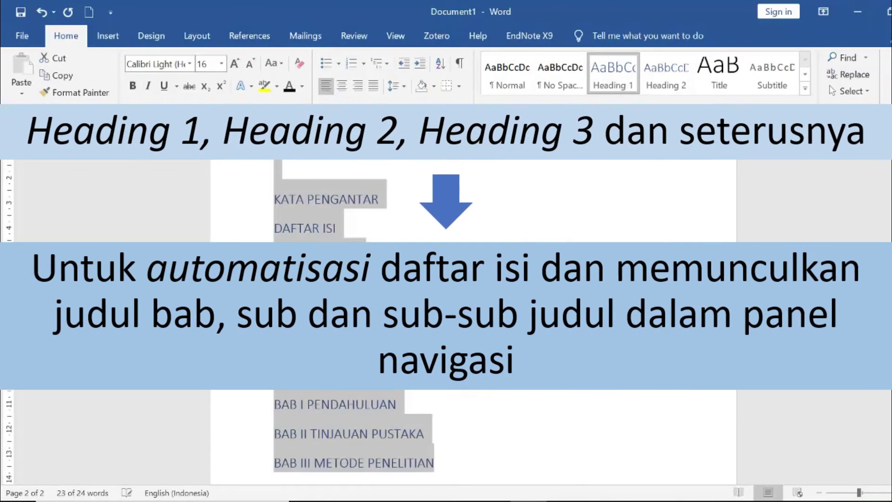
# - Format the headings from PERSETUJUAN through BAB III METODE PENELITIAN as Times New Roman, size 14, bold, black and centred
pyautogui.click(222, 64)
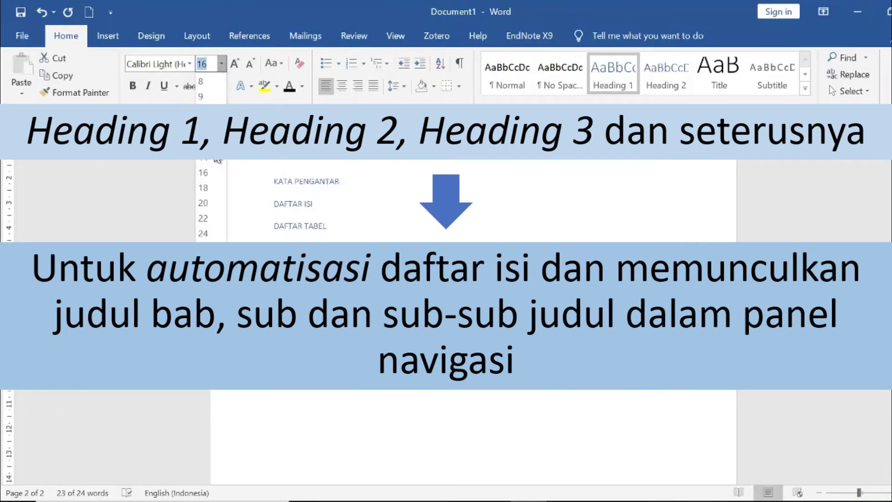
pyautogui.click(209, 159)
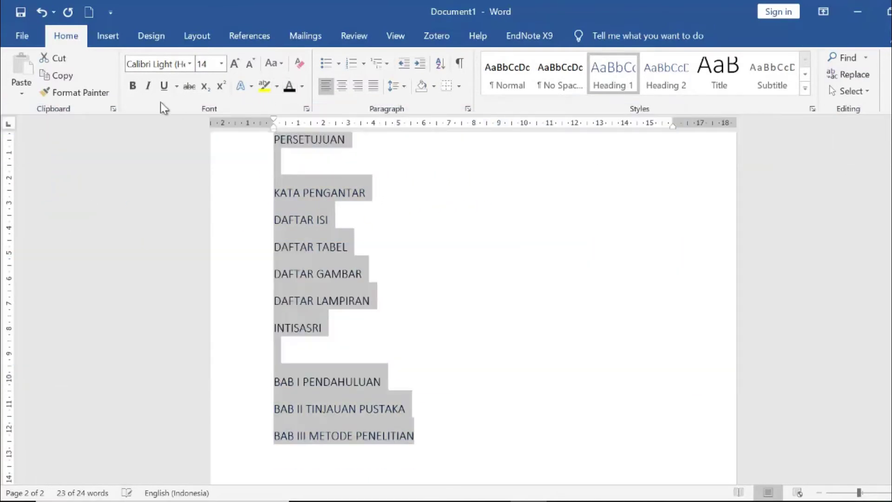
pyautogui.click(132, 87)
pyautogui.click(190, 63)
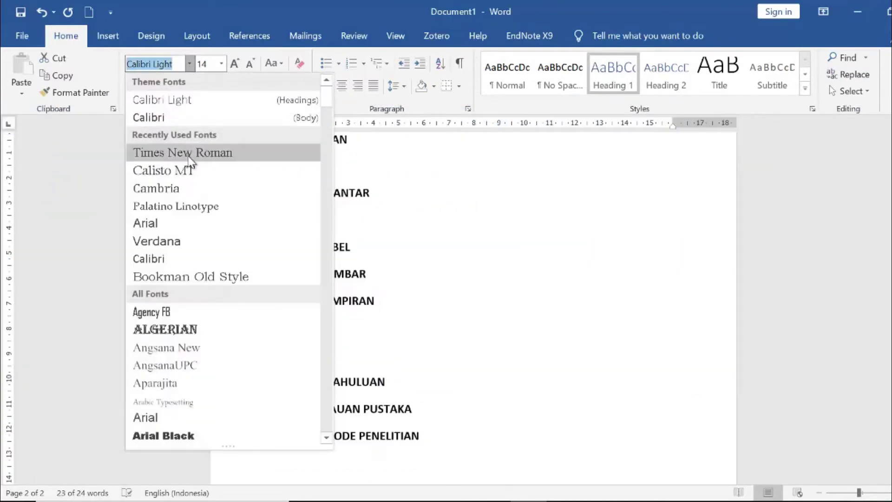
pyautogui.click(193, 149)
pyautogui.click(343, 85)
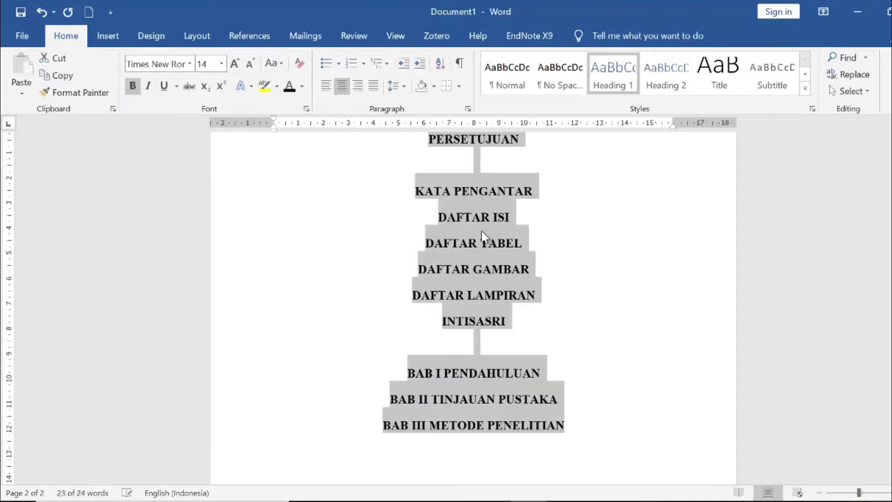
# - Replace the heading-styled blank line between PERSETUJUAN and KATA PENGANTAR with two empty Normal-style paragraphs
pyautogui.scroll(3, 575, 347)
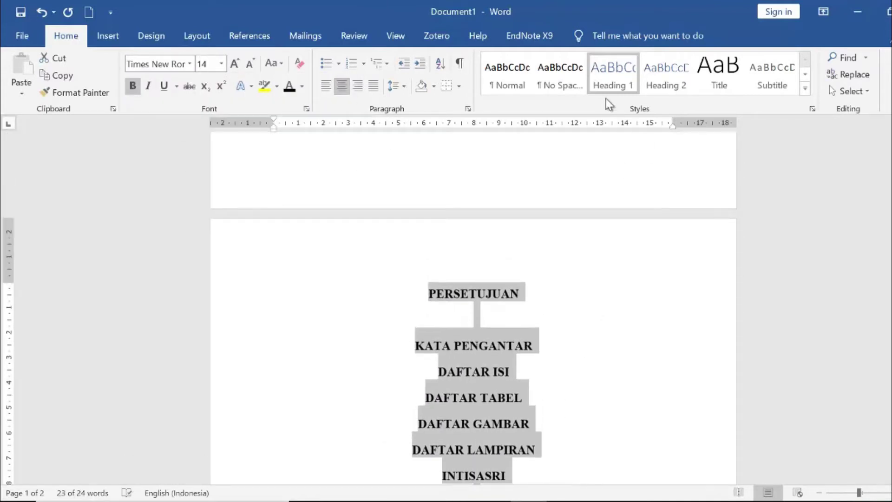
pyautogui.click(555, 321)
pyautogui.scroll(-5, 564, 414)
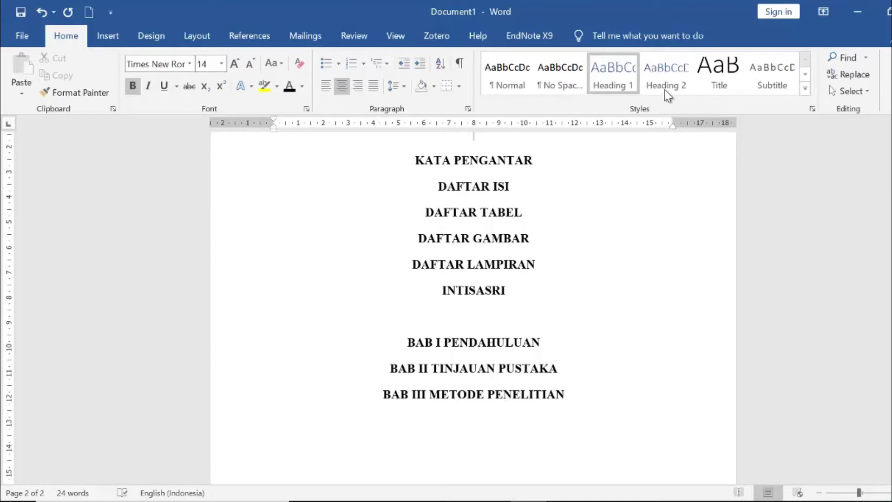
pyautogui.scroll(4, 637, 258)
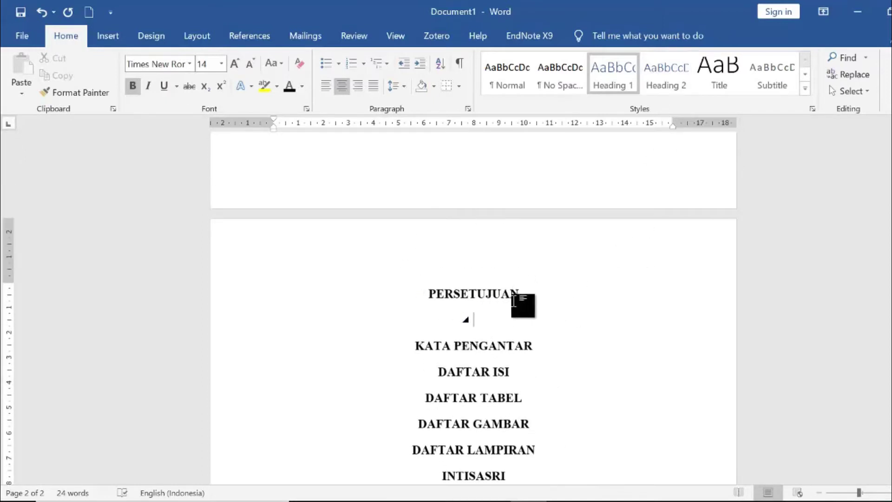
pyautogui.press('BackSpace')
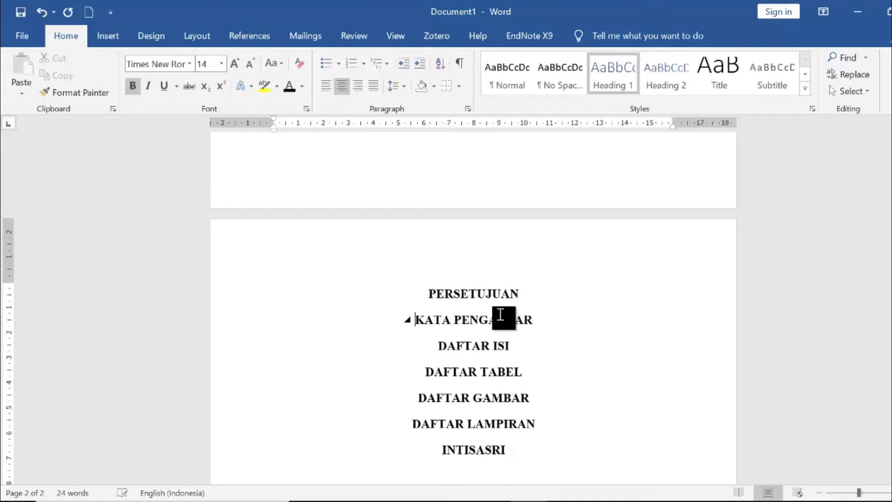
pyautogui.press('Return')
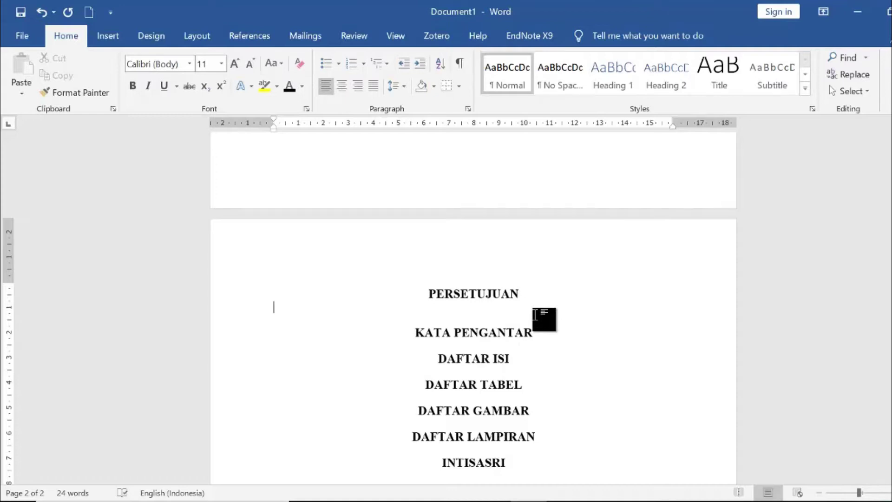
pyautogui.press('Return')
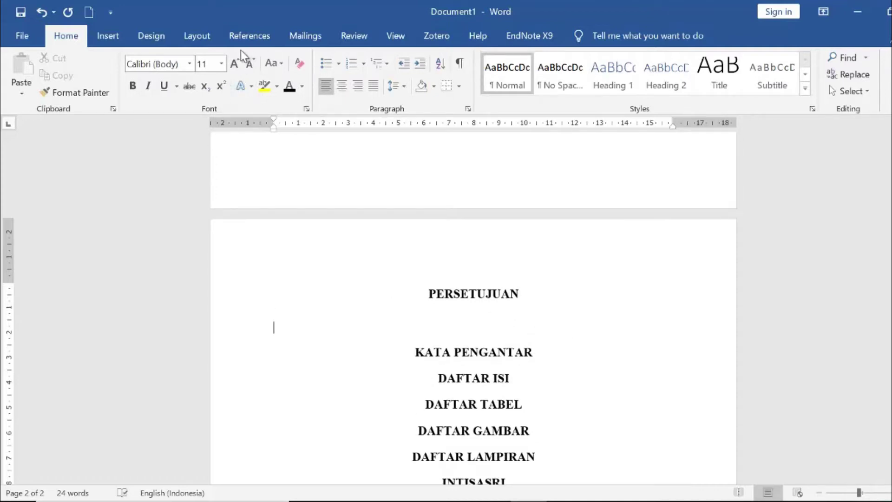
# - Insert a next-page section break on the empty line between PERSETUJUAN and KATA PENGANTAR
pyautogui.click(200, 41)
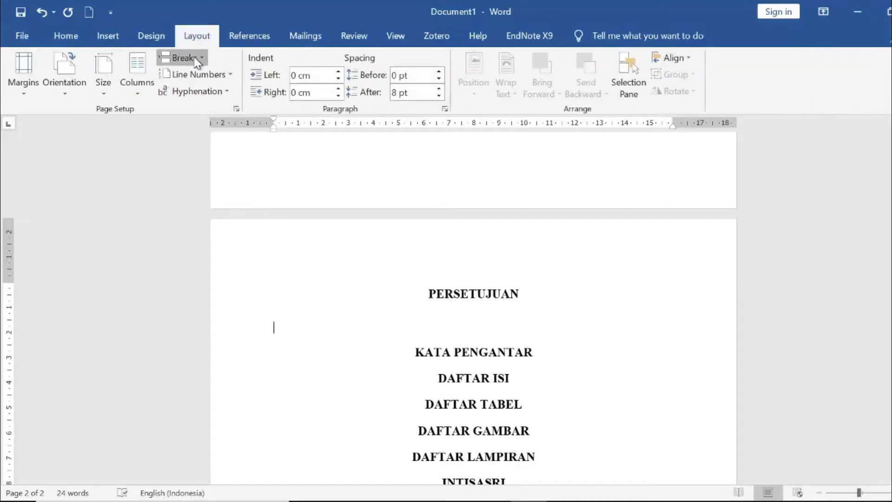
pyautogui.click(197, 62)
pyautogui.click(255, 250)
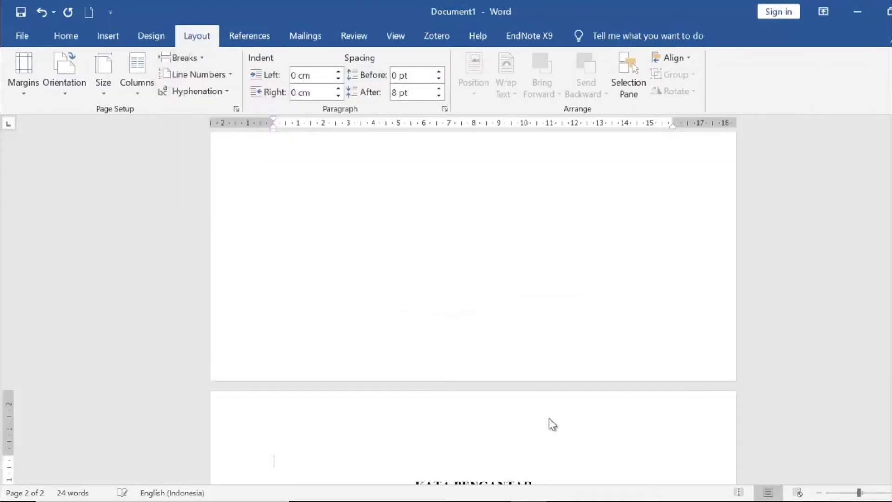
# - Unlink the header and footer of Section 3, which starts at KATA PENGANTAR, from the previous section and return to the body text
pyautogui.doubleClick(483, 431)
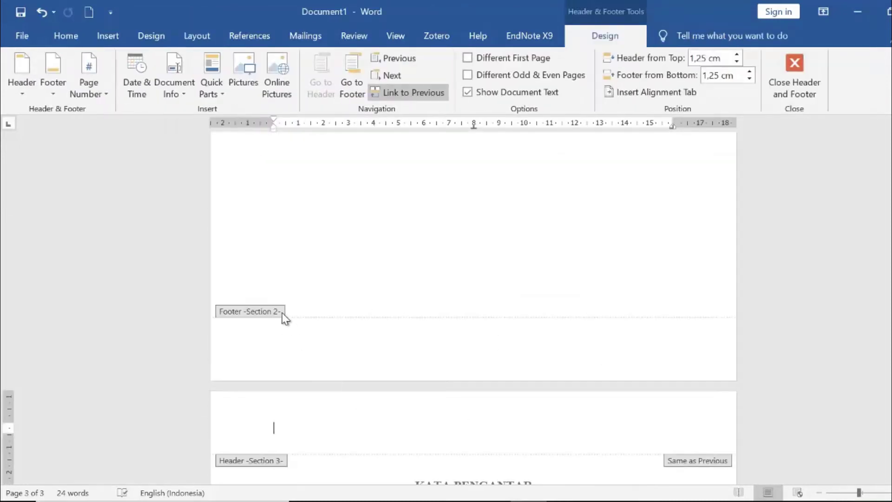
pyautogui.scroll(-4, 274, 474)
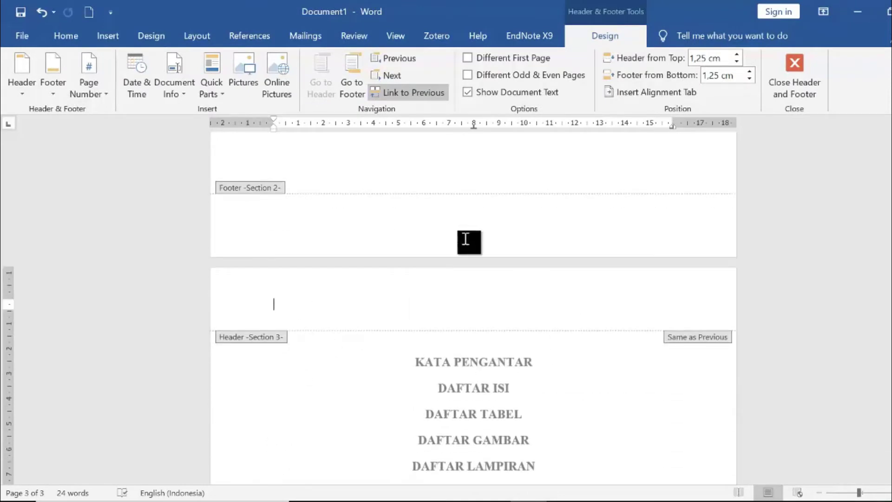
pyautogui.click(424, 96)
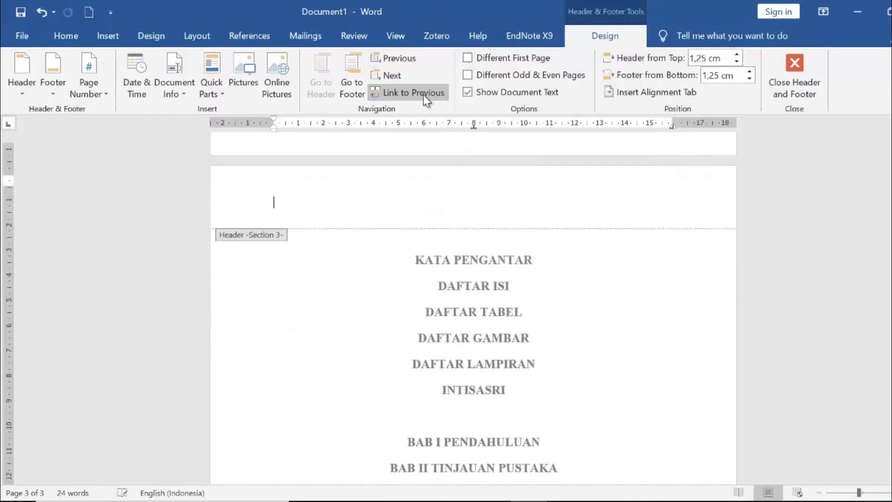
pyautogui.scroll(-12, 450, 173)
pyautogui.click(508, 446)
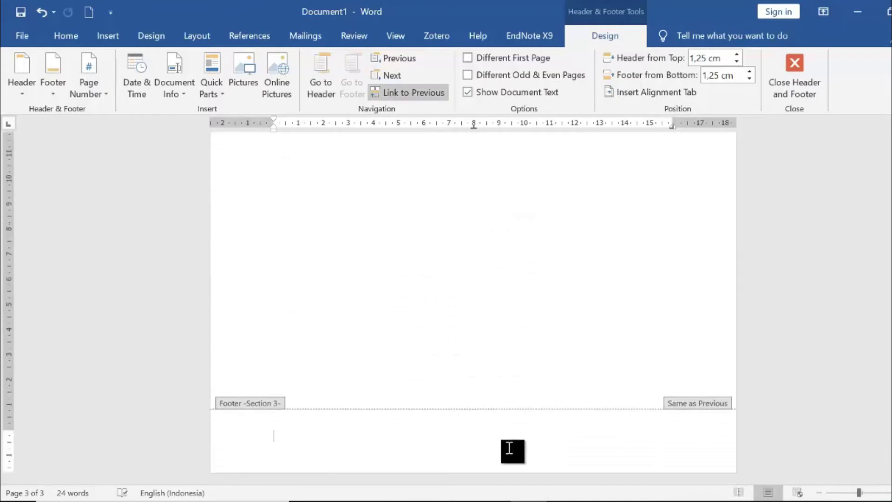
pyautogui.click(422, 95)
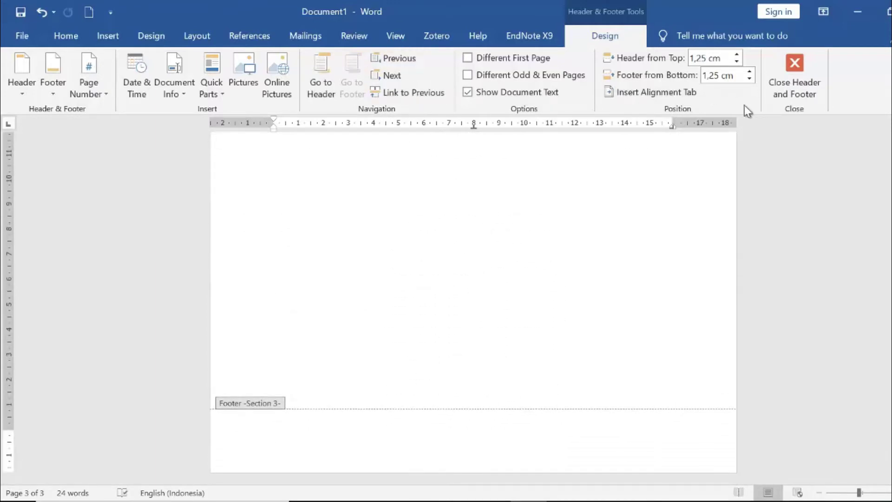
pyautogui.click(795, 70)
# - Remove the blank line above KATA PENGANTAR and add two empty Normal-style paragraphs below that heading
pyautogui.scroll(2, 550, 259)
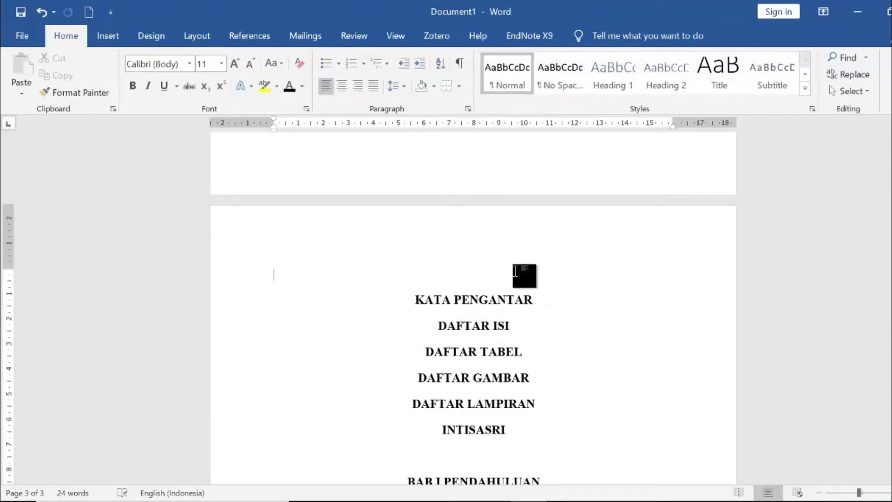
pyautogui.hotkey('ctrl', 'z')
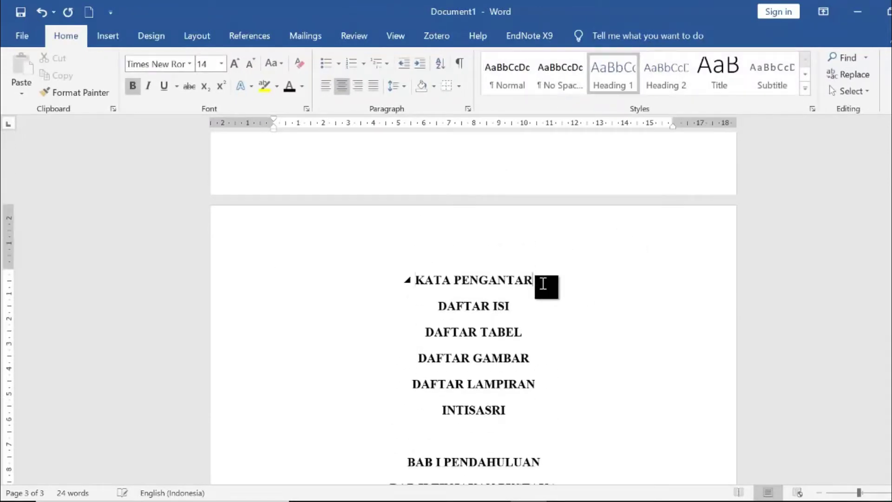
pyautogui.press('Return')
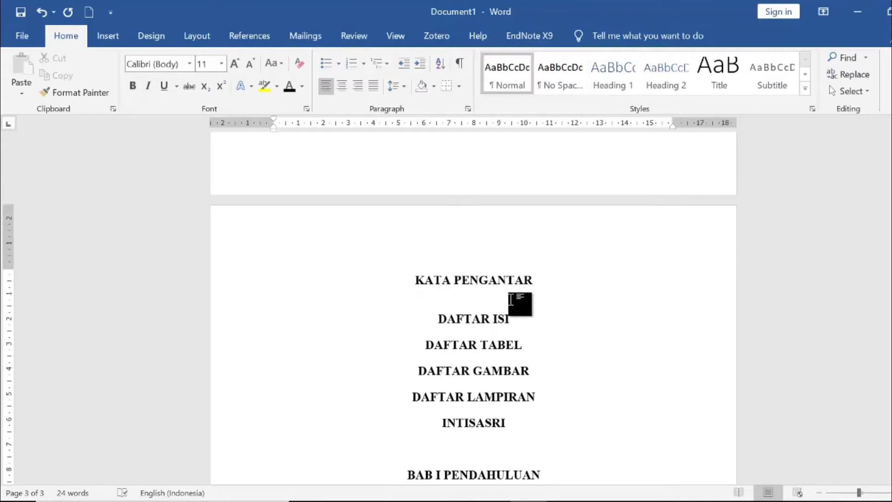
pyautogui.press('Return')
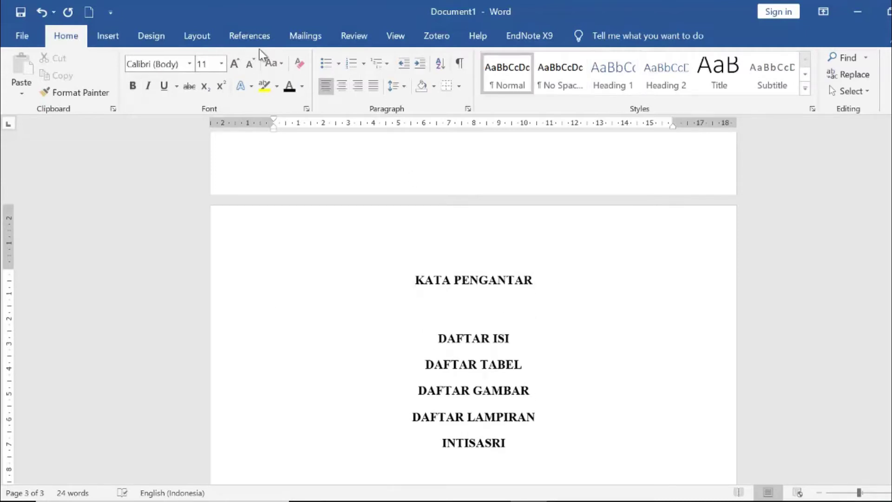
# - Insert a next-page section break on the empty line between KATA PENGANTAR and DAFTAR ISI
pyautogui.click(205, 37)
pyautogui.click(201, 59)
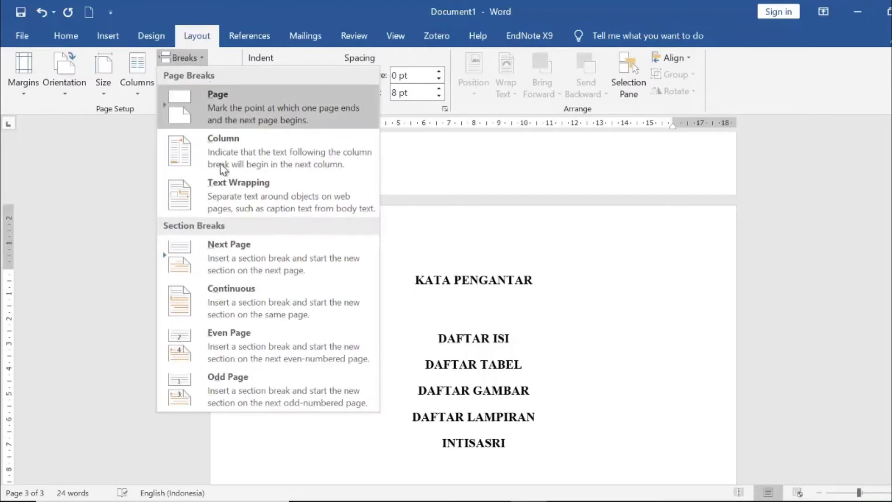
pyautogui.click(235, 256)
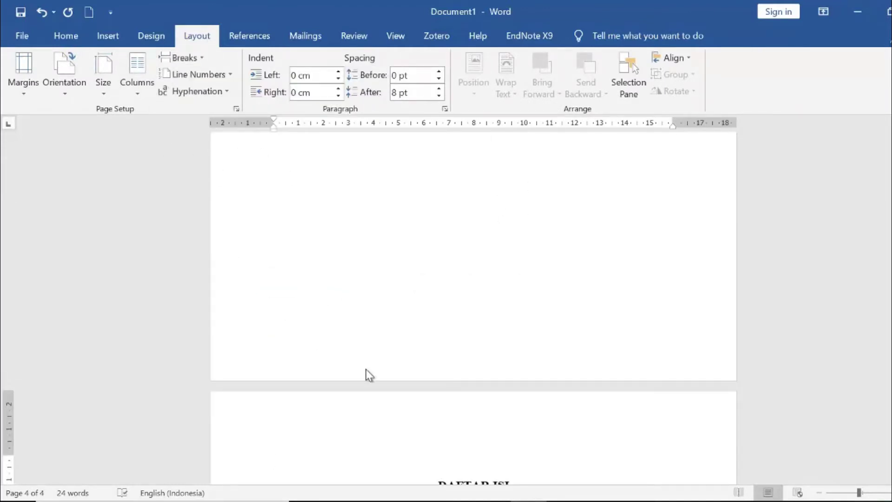
# - Unlink the header and footer of Section 4 from the previous section and remove the blank line above DAFTAR ISI
pyautogui.scroll(-2, 366, 370)
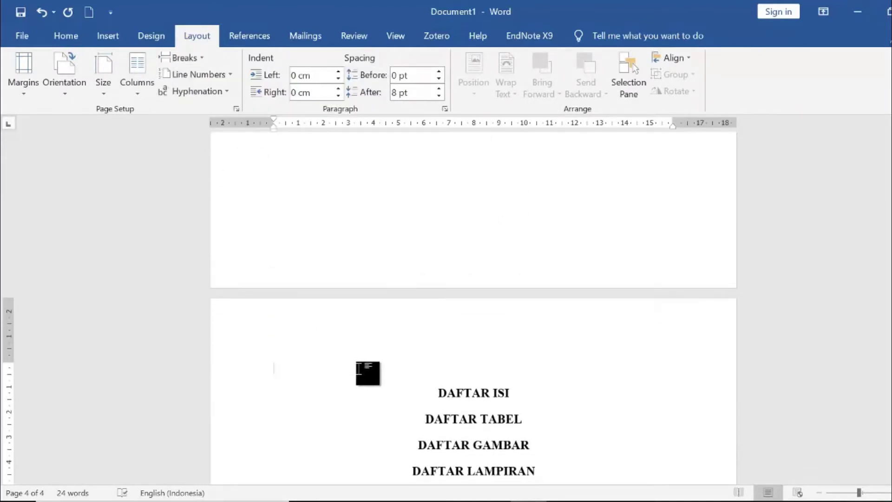
pyautogui.doubleClick(468, 342)
pyautogui.click(433, 98)
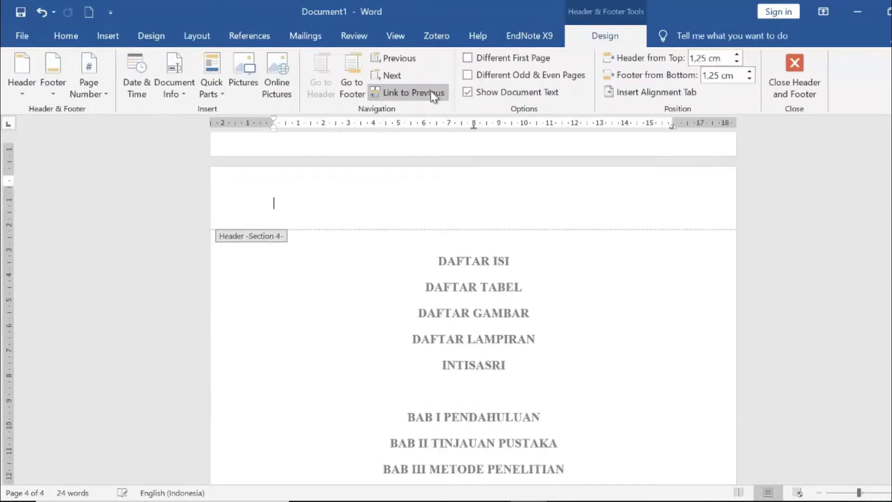
pyautogui.scroll(-10, 412, 271)
pyautogui.click(507, 431)
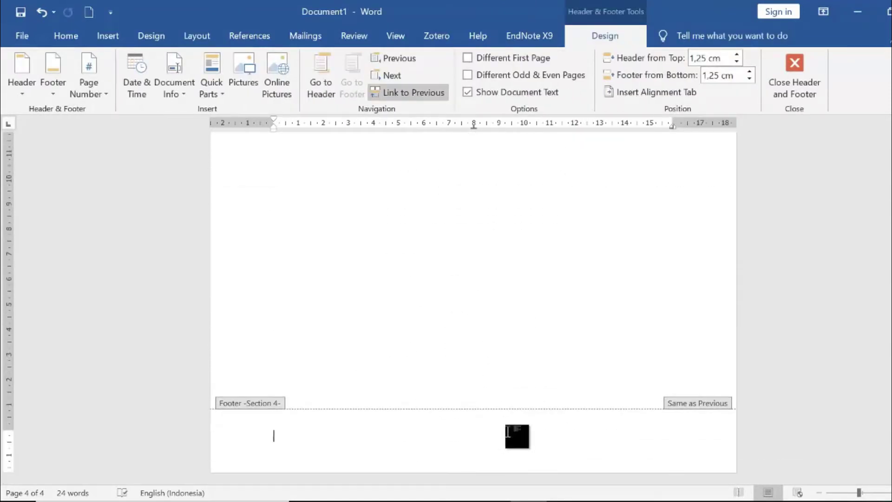
pyautogui.click(382, 91)
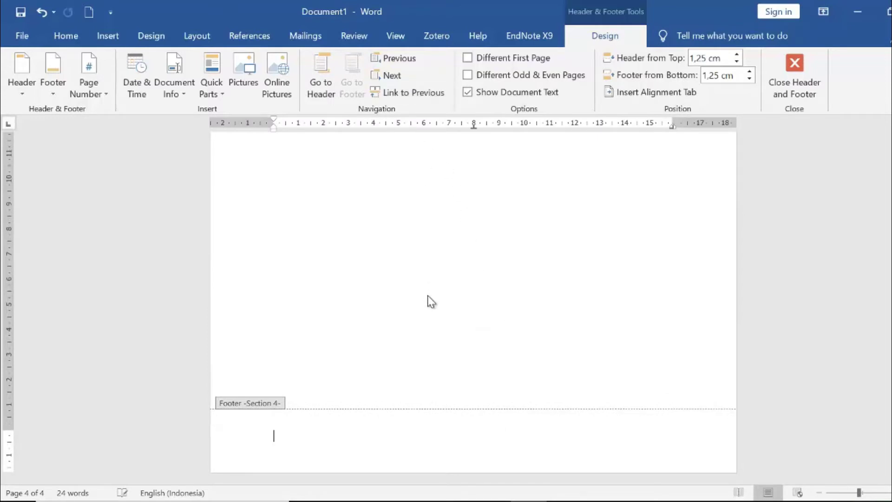
pyautogui.click(801, 91)
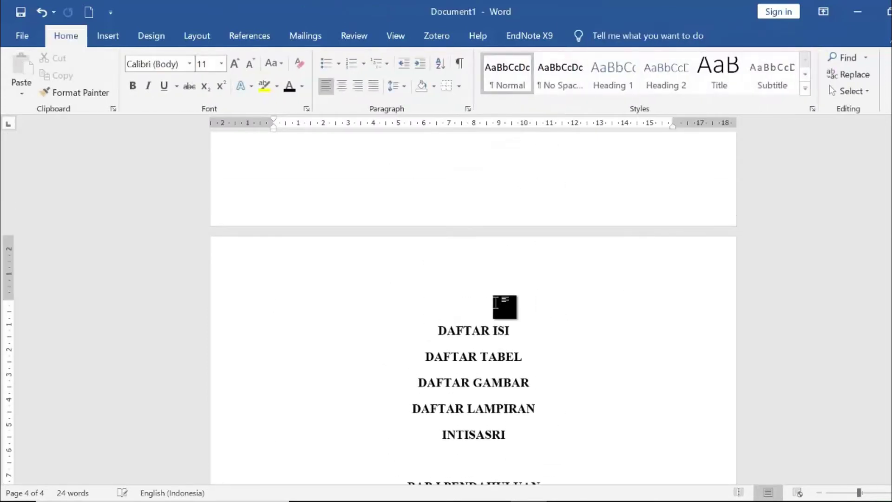
pyautogui.hotkey('ctrl', 'z')
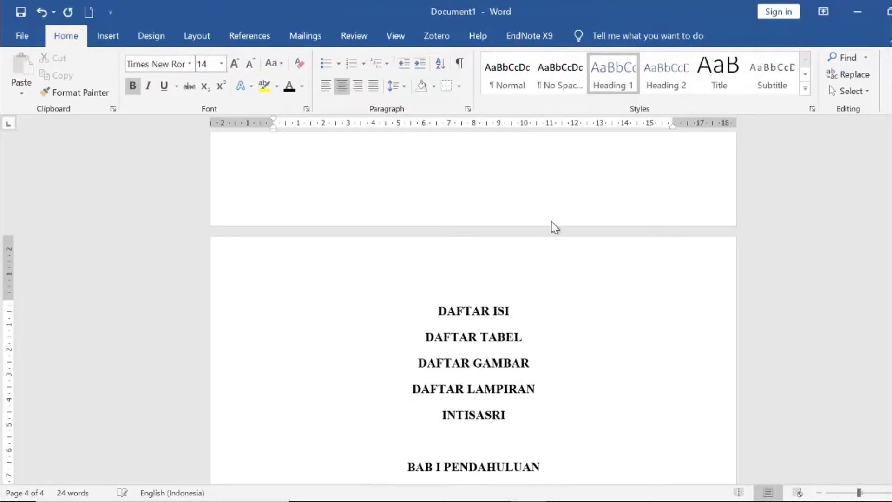
# - Review the separated pages around KATA PENGANTAR and the remaining headings from DAFTAR ISI to BAB III METODE PENELITIAN
pyautogui.scroll(5, 554, 228)
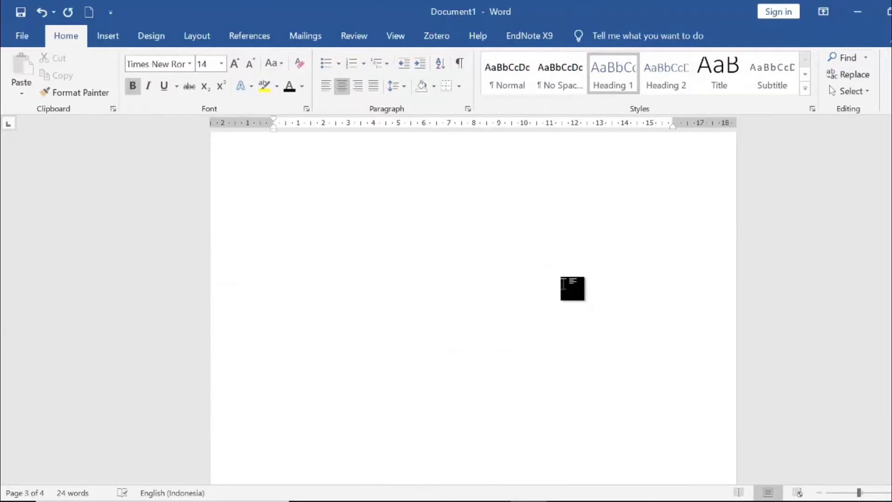
pyautogui.scroll(-6, 564, 287)
pyautogui.scroll(9, 567, 291)
pyautogui.scroll(3, 564, 284)
pyautogui.scroll(-1, 544, 319)
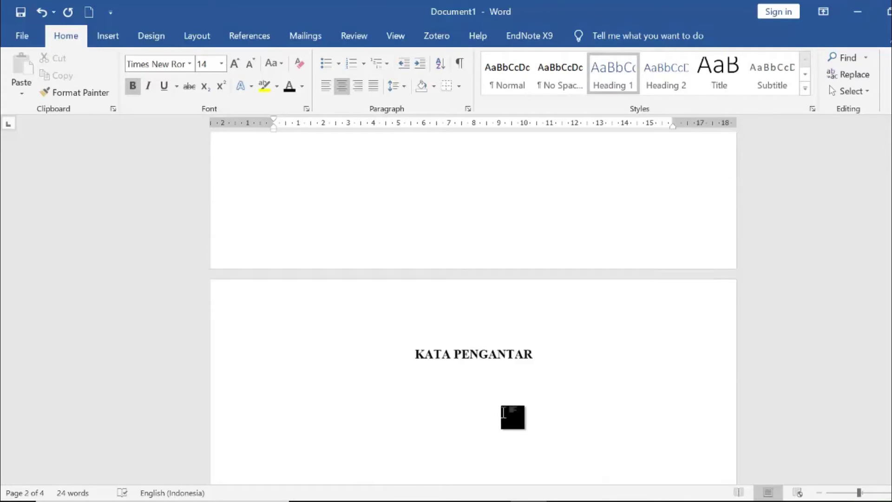
pyautogui.scroll(4, 512, 414)
pyautogui.scroll(-7, 506, 413)
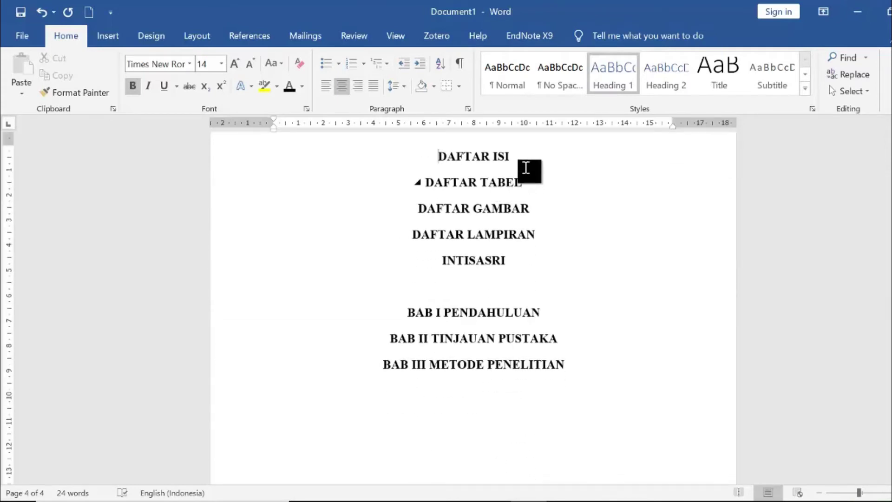
pyautogui.scroll(-1, 525, 259)
pyautogui.scroll(8, 524, 257)
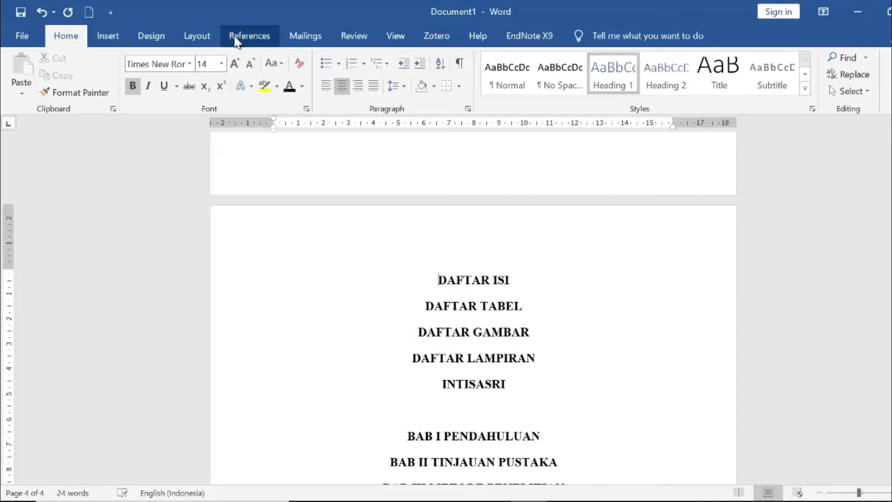
# - Insert a next-page section break on the blank line between INTISASRI and BAB I PENDAHULUAN
pyautogui.click(197, 37)
pyautogui.click(181, 57)
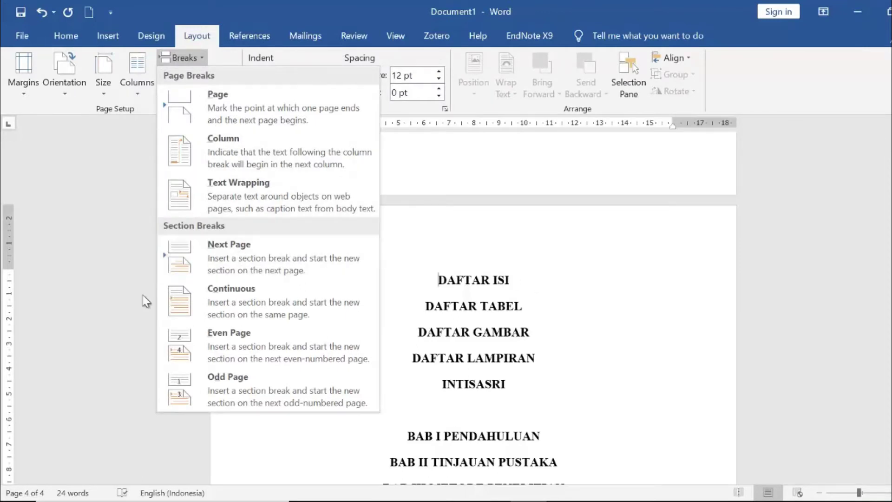
pyautogui.click(509, 280)
pyautogui.scroll(-3, 534, 325)
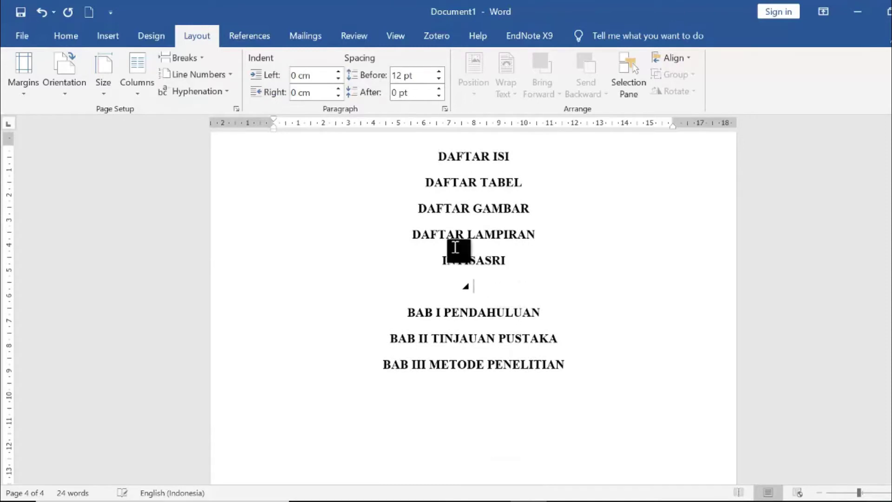
pyautogui.click(193, 59)
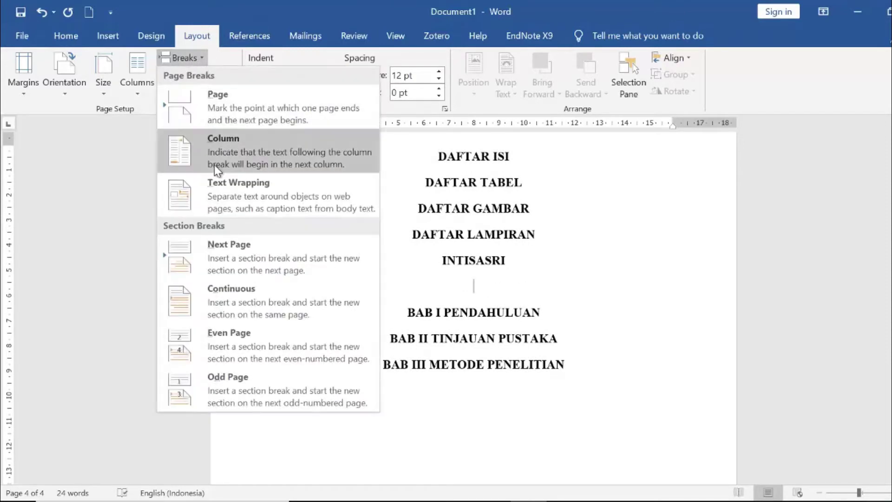
pyautogui.click(242, 250)
# - Remove the blank line above BAB I PENDAHULUAN and unlink the header and footer of Section 5 from the previous section
pyautogui.scroll(-5, 390, 334)
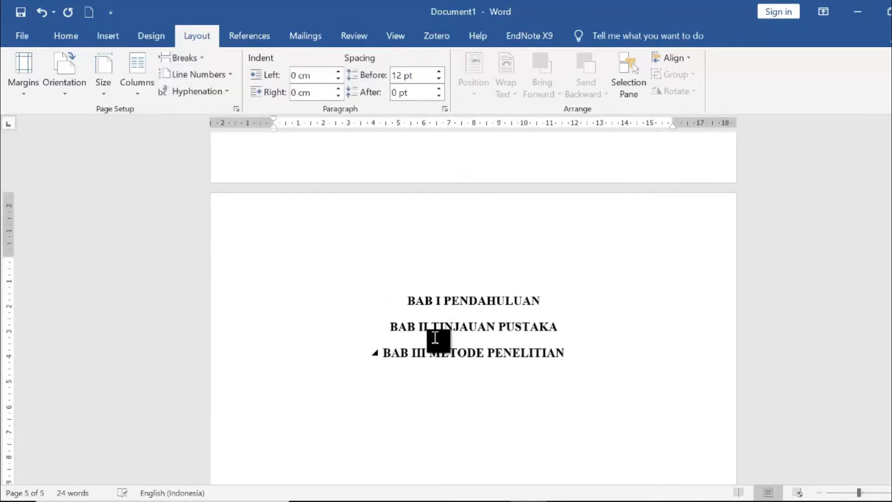
pyautogui.doubleClick(451, 253)
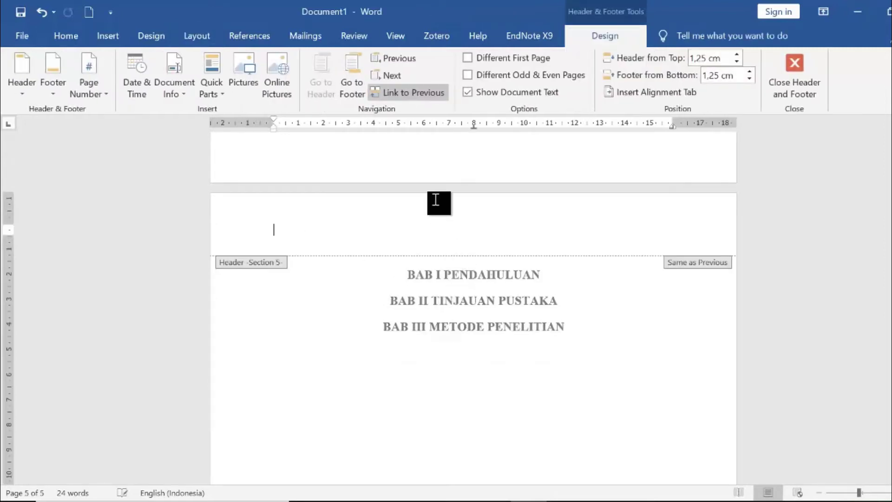
pyautogui.scroll(-10, 426, 222)
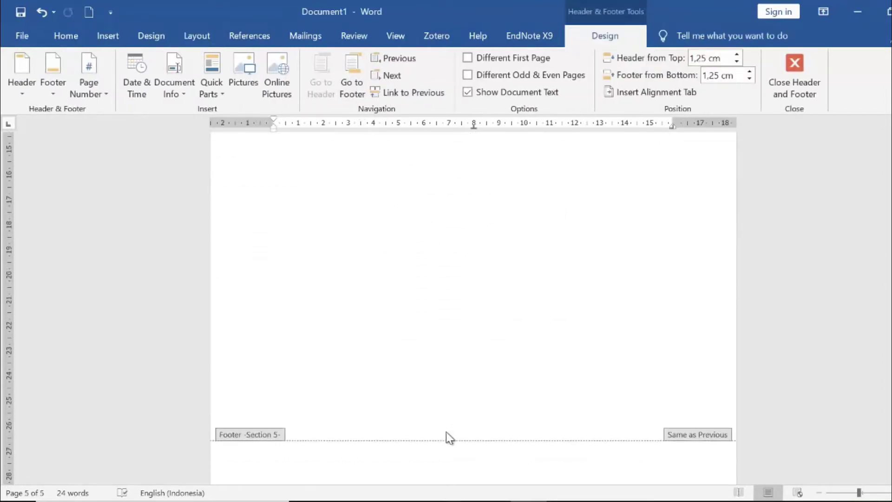
pyautogui.click(485, 458)
pyautogui.click(415, 97)
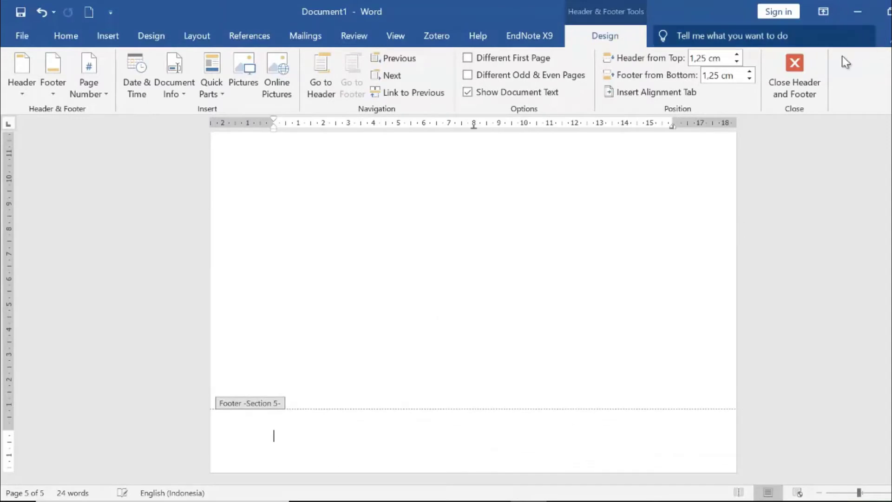
pyautogui.click(799, 82)
# - Insert a next-page section break on a new empty line below BAB I PENDAHULUAN and delete the blank line above BAB II TINJAUAN PUSTAKA
pyautogui.scroll(2, 561, 289)
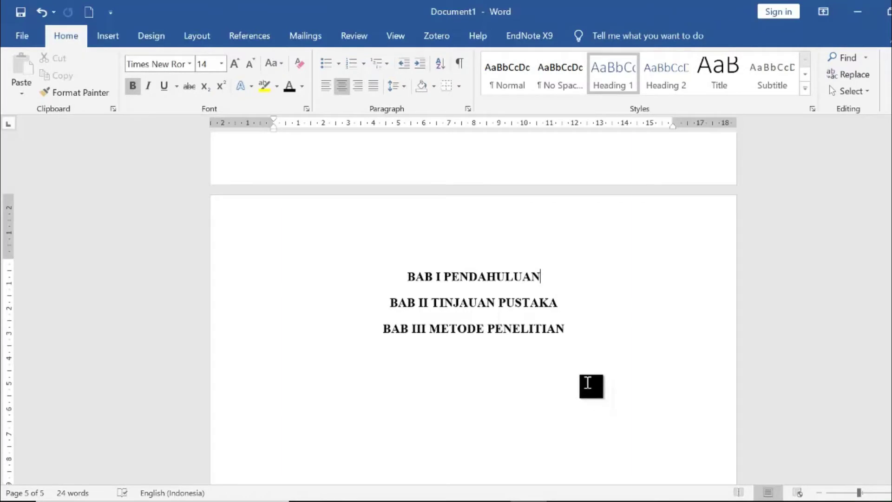
pyautogui.press('Return')
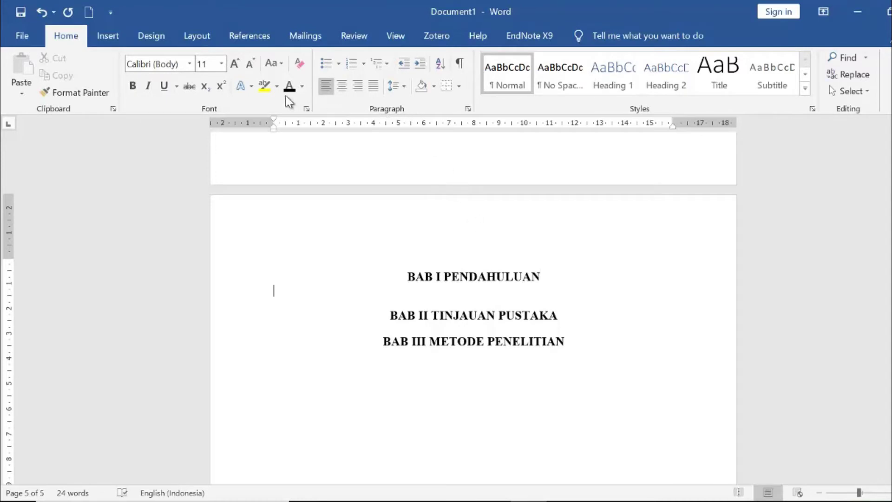
pyautogui.click(198, 39)
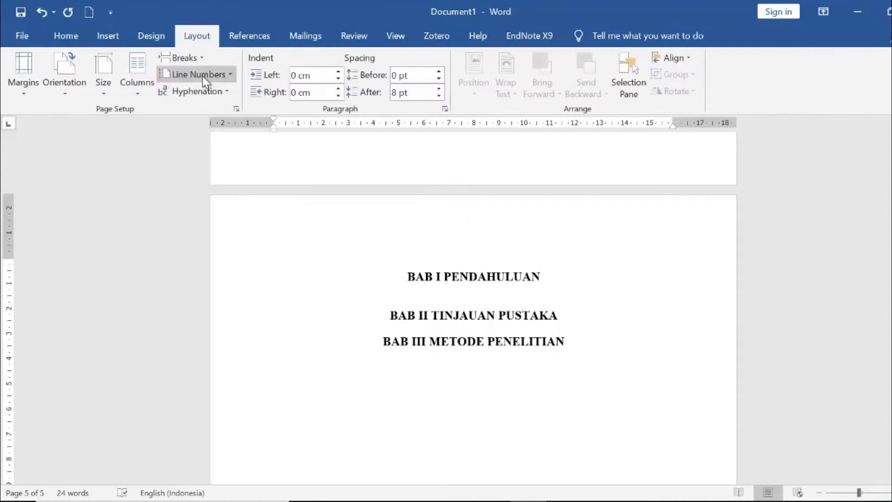
pyautogui.click(188, 60)
pyautogui.click(255, 242)
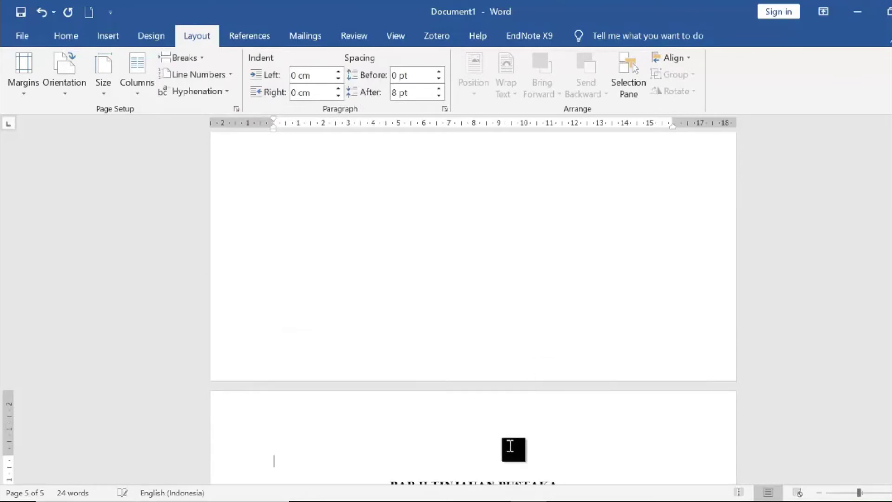
pyautogui.scroll(-2, 500, 449)
pyautogui.press('Delete')
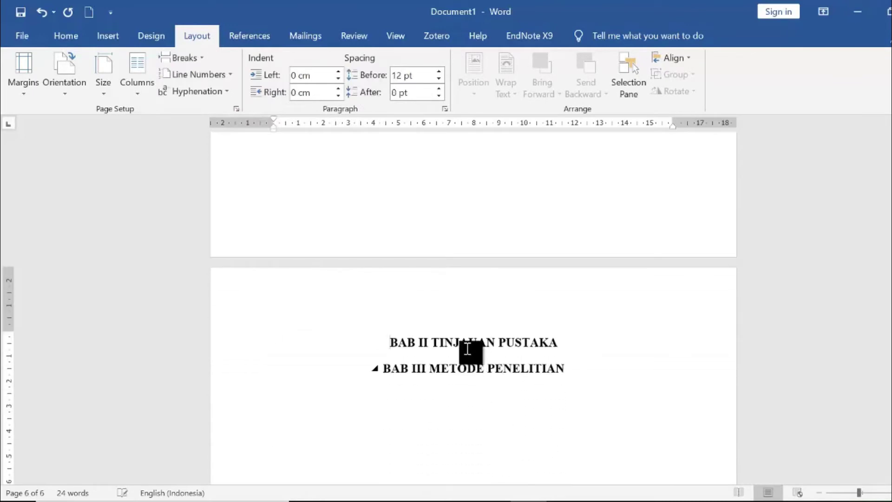
# - Unlink the header and footer of Section 6 from the previous section and leave header and footer editing
pyautogui.scroll(5, 487, 320)
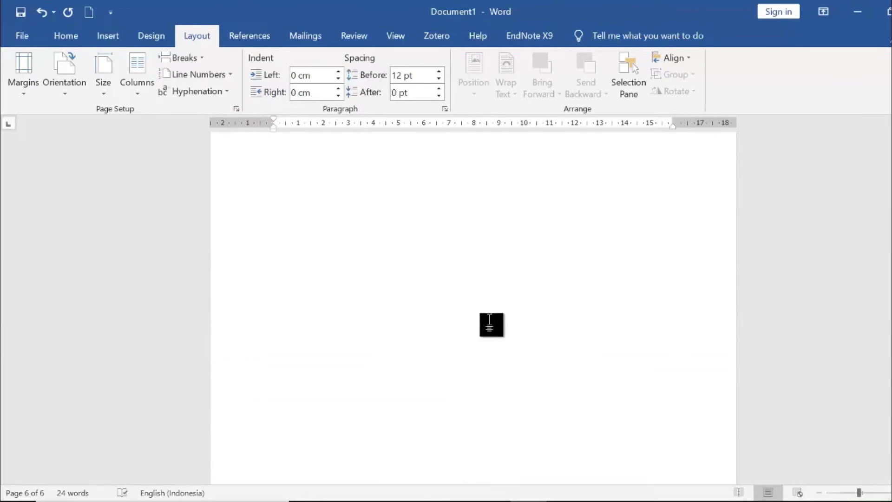
pyautogui.scroll(-3, 490, 324)
pyautogui.doubleClick(509, 355)
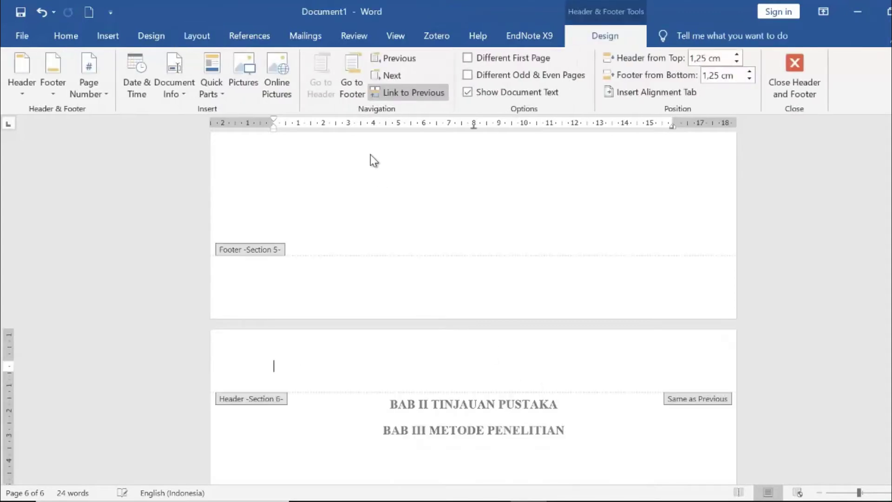
pyautogui.scroll(-12, 477, 334)
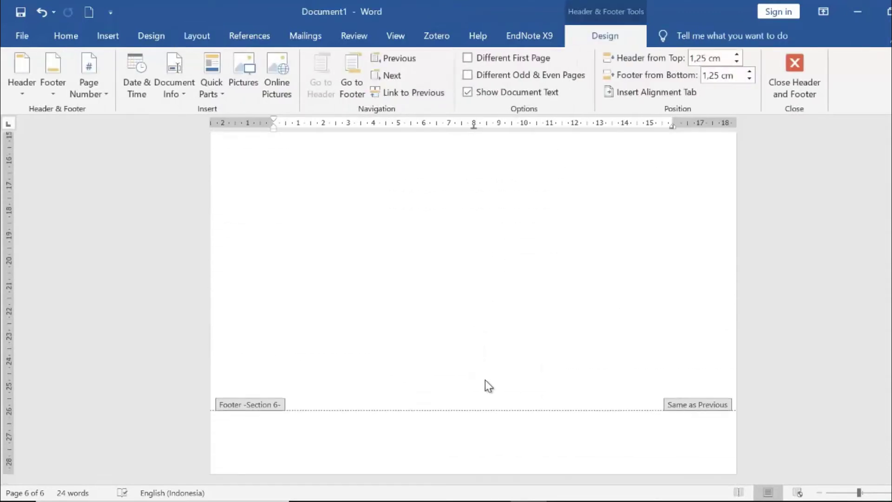
pyautogui.click(508, 434)
pyautogui.click(420, 92)
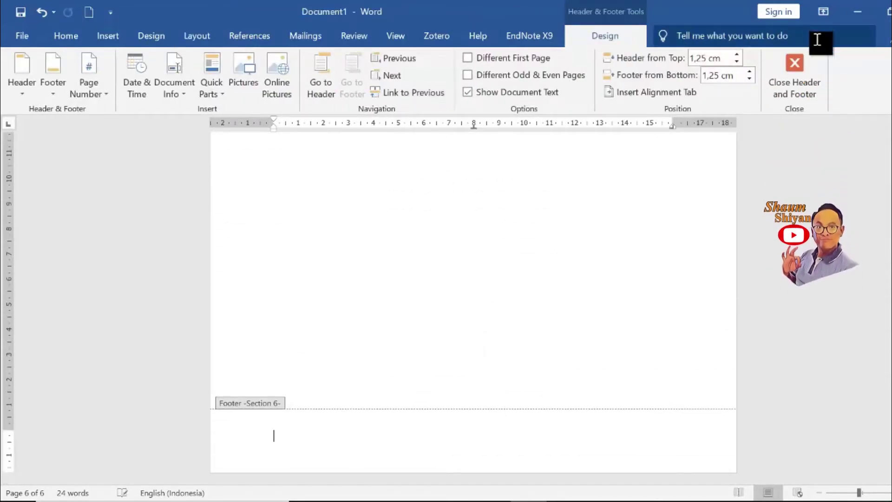
pyautogui.click(792, 95)
# - Review the separated pages from BAB II TINJAUAN PUSTAKA back to JUDUL and PERSETUJUAN
pyautogui.scroll(3, 446, 384)
pyautogui.scroll(-15, 452, 384)
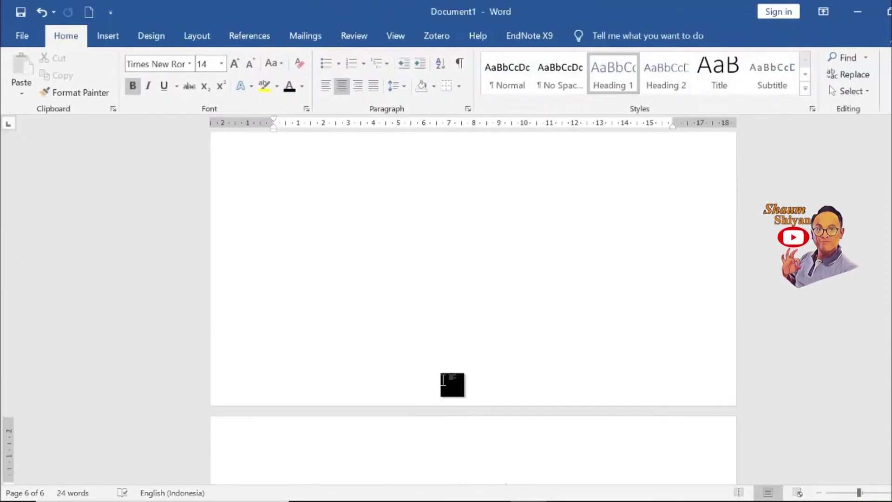
pyautogui.scroll(10, 445, 382)
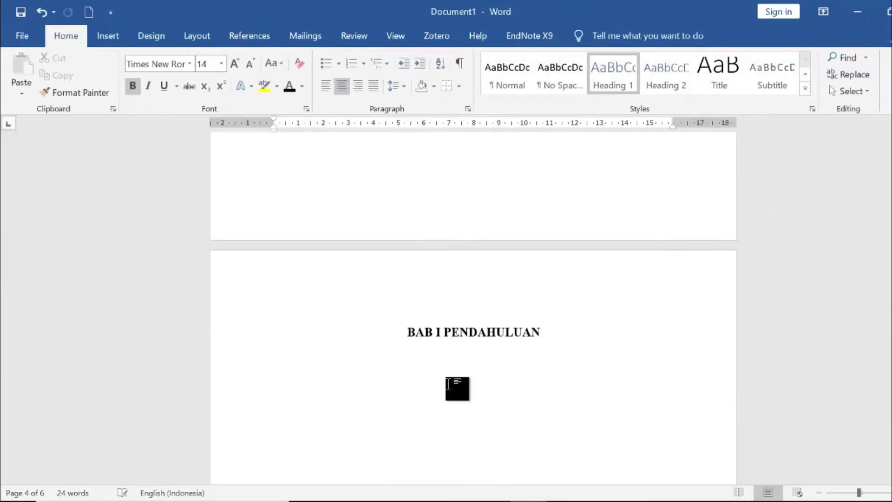
pyautogui.scroll(15, 494, 363)
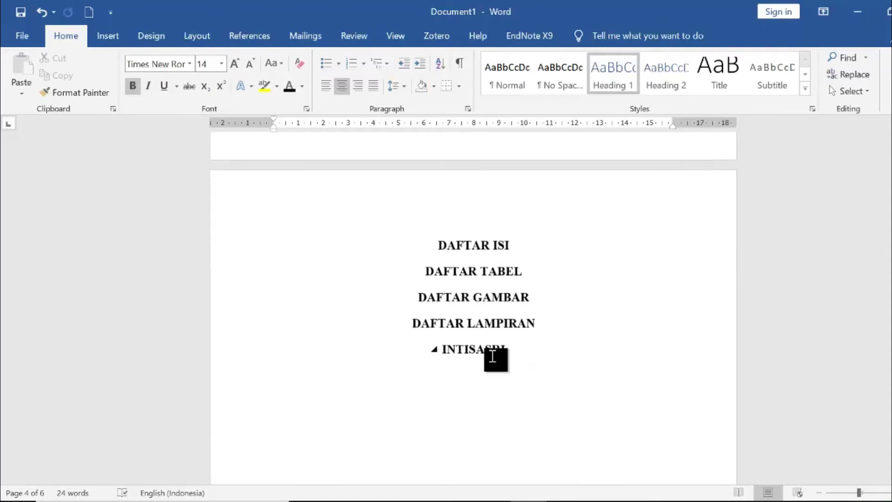
pyautogui.scroll(20, 506, 385)
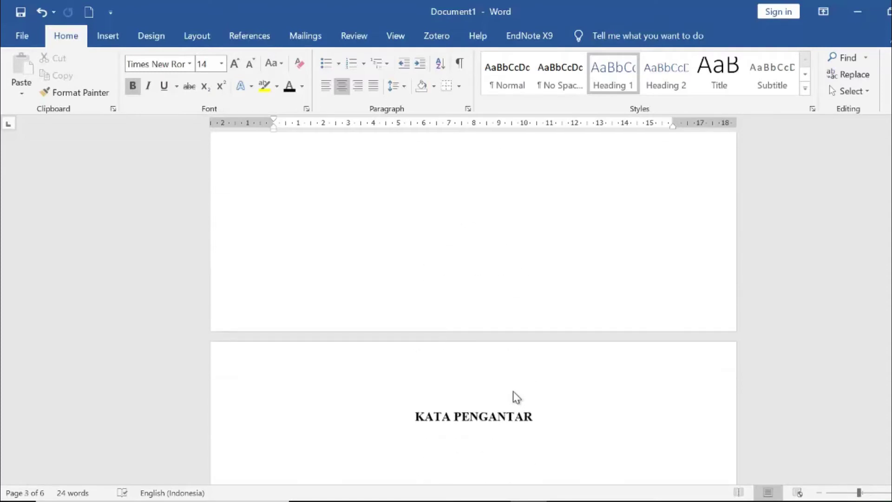
pyautogui.scroll(5, 510, 388)
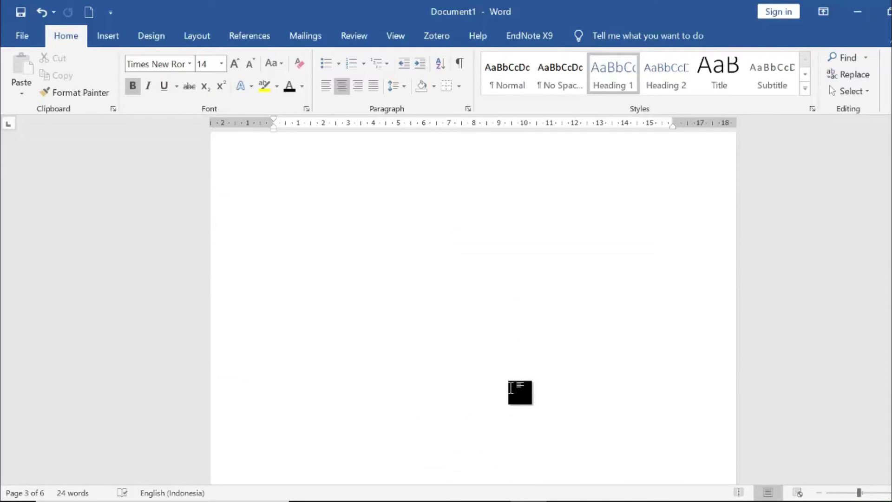
pyautogui.scroll(5, 511, 388)
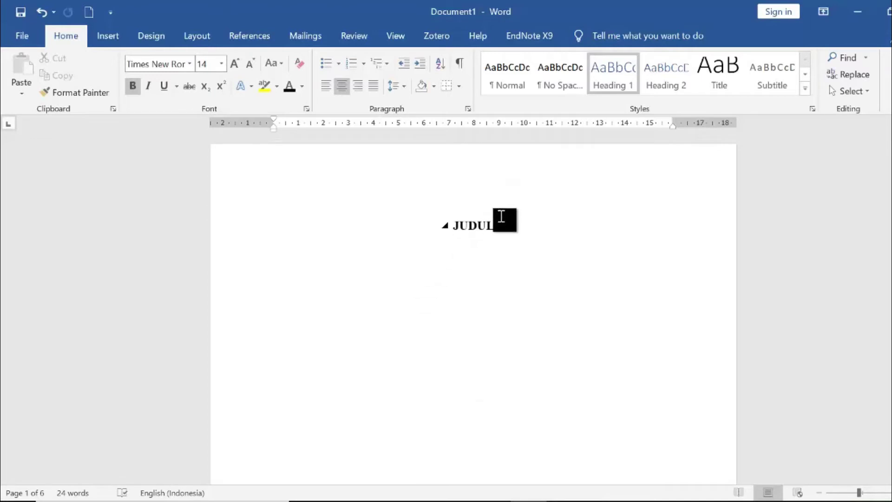
pyautogui.scroll(-5, 527, 313)
pyautogui.scroll(-5, 526, 319)
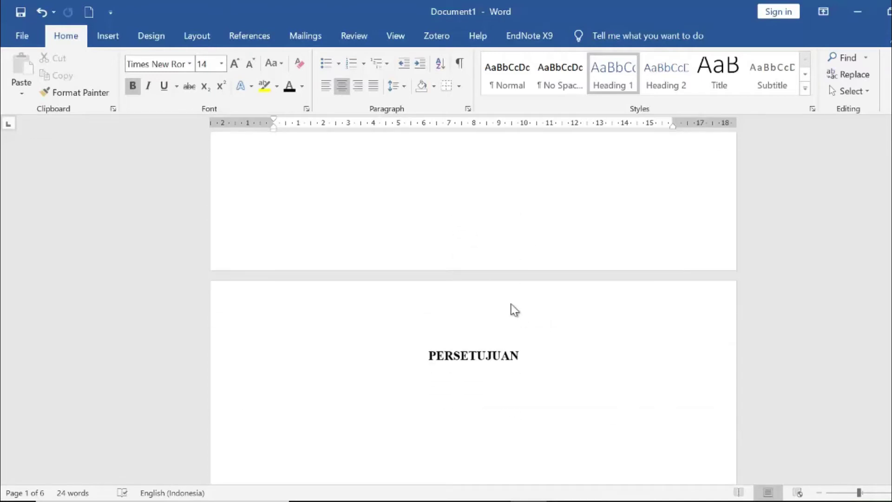
# - Insert a Plain Number 2 page number at the bottom of the page in Section 2, the PERSETUJUAN section
pyautogui.doubleClick(504, 239)
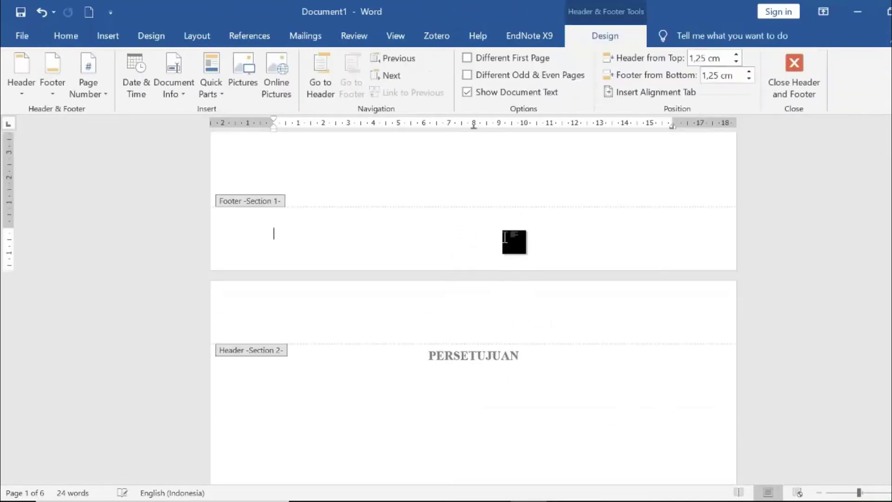
pyautogui.scroll(-1, 506, 241)
pyautogui.click(511, 253)
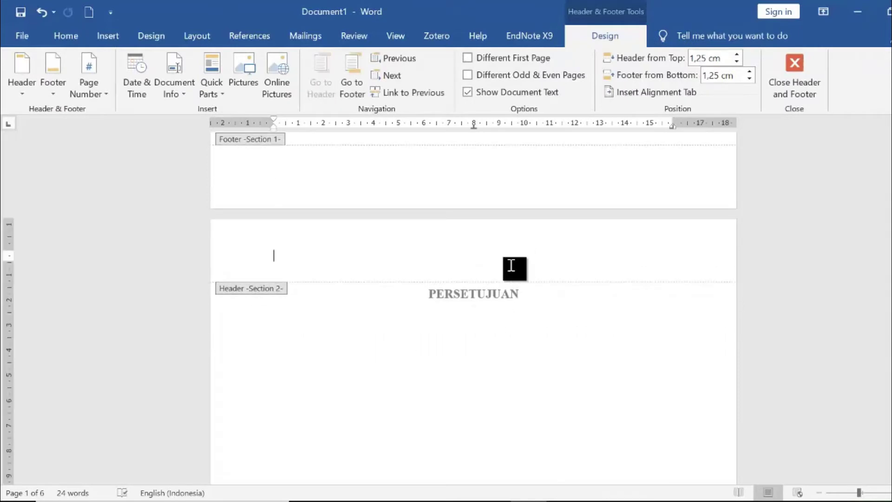
pyautogui.scroll(3, 523, 248)
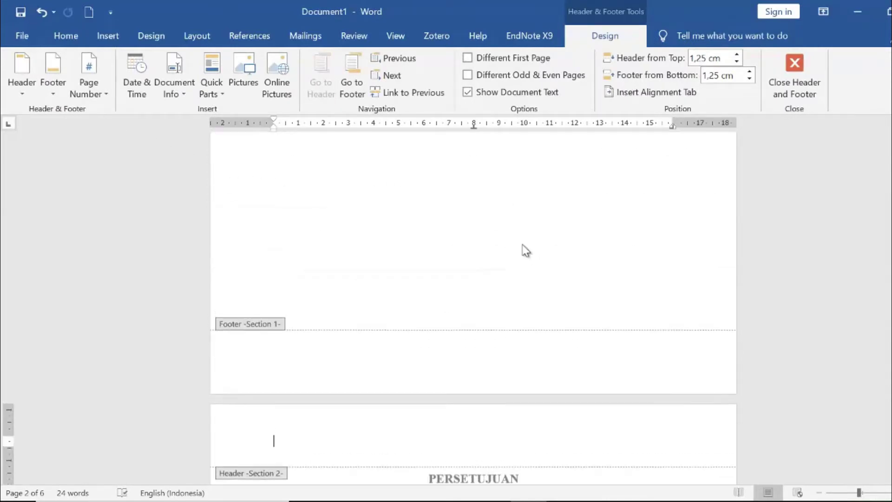
pyautogui.scroll(-5, 544, 288)
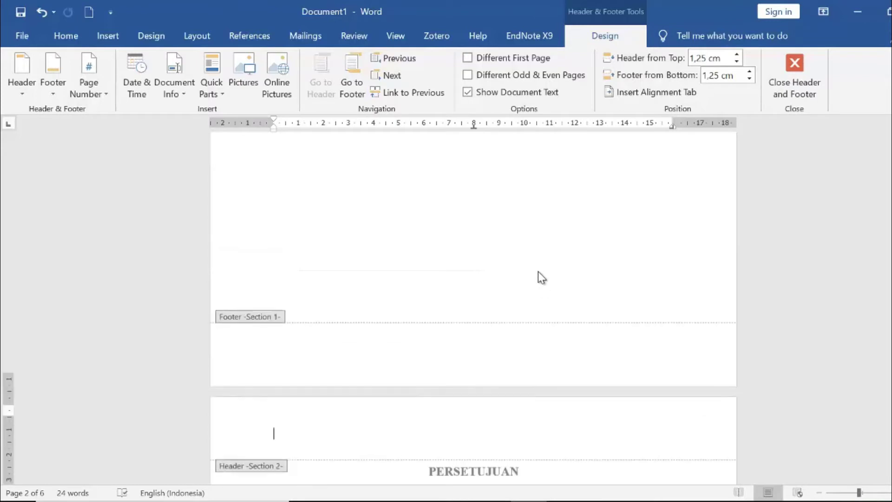
pyautogui.click(104, 94)
pyautogui.click(126, 130)
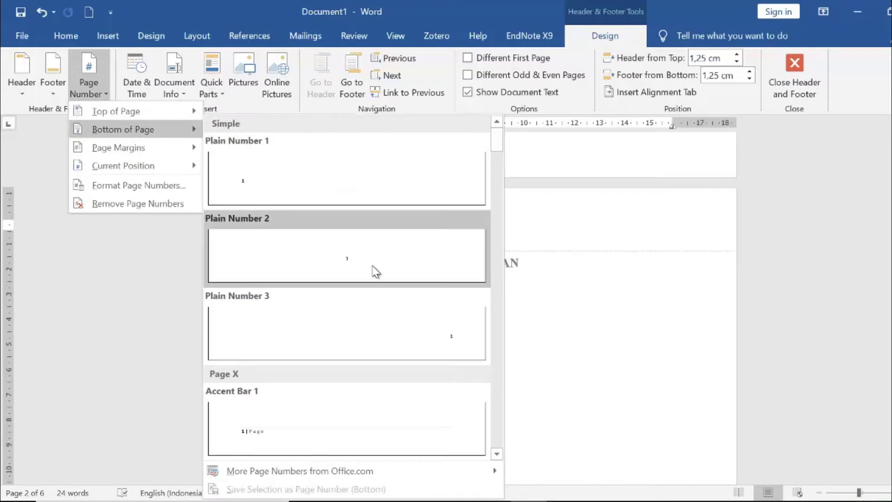
pyautogui.click(373, 269)
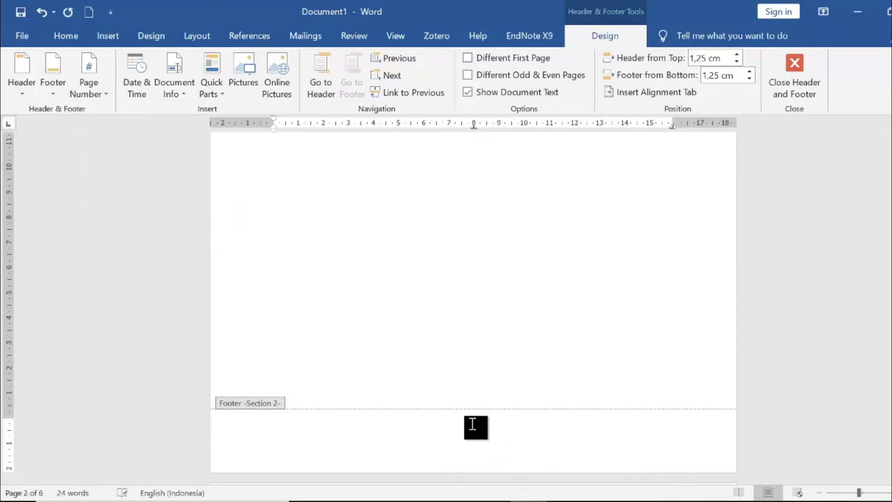
# - Set the Section 2 page number format to i, ii, iii, continuing from the previous section
pyautogui.click(91, 91)
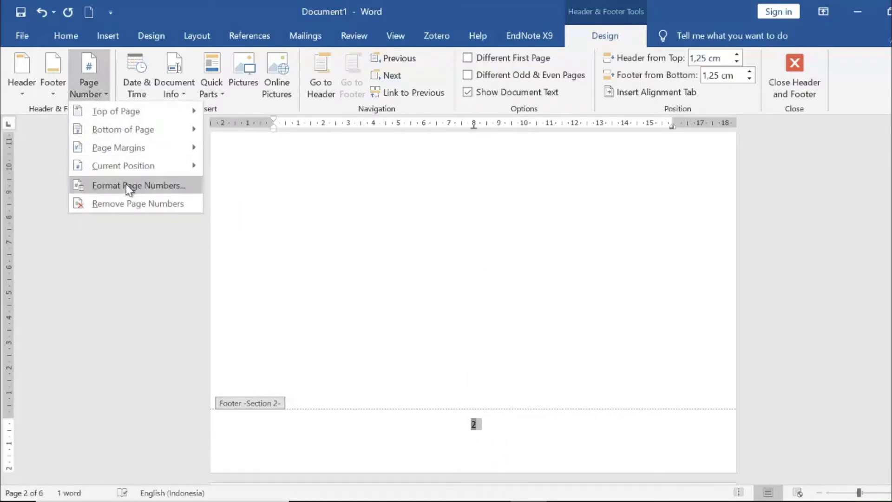
pyautogui.click(127, 184)
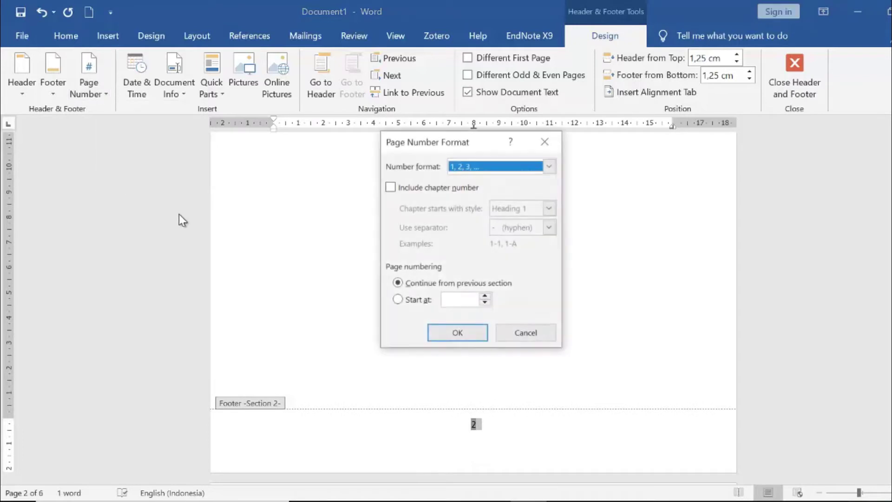
pyautogui.click(549, 167)
pyautogui.click(503, 221)
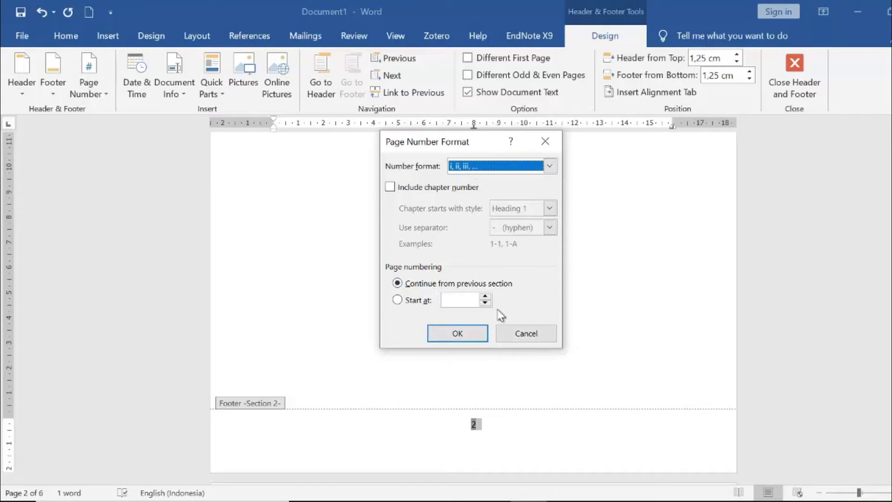
pyautogui.click(478, 335)
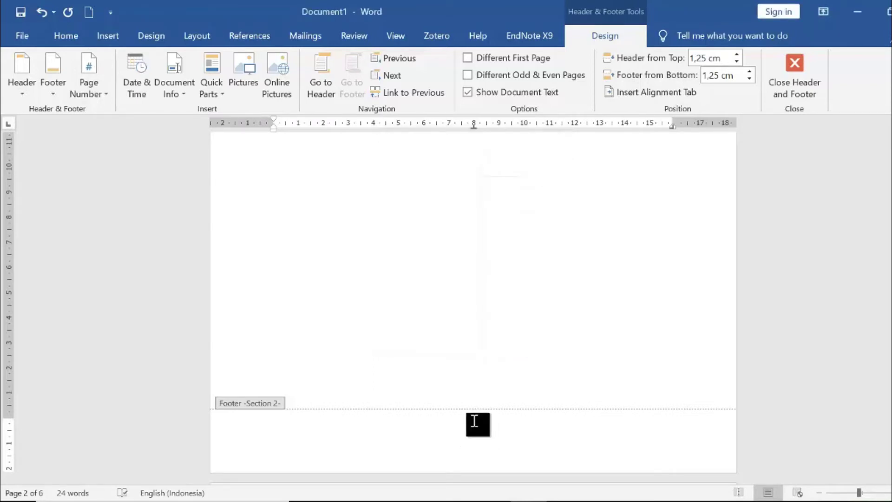
# - Format the page number in the Section 2 footer as Times New Roman, size 12
pyautogui.click(473, 424)
pyautogui.click(63, 36)
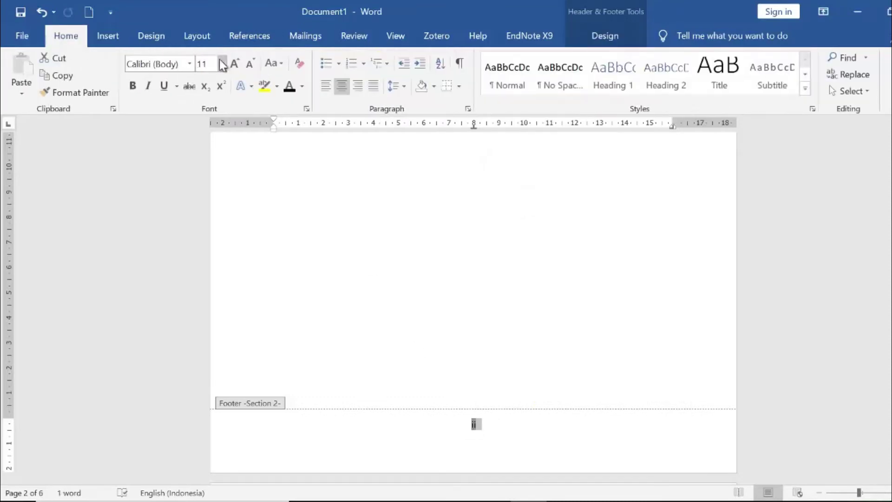
pyautogui.click(190, 64)
pyautogui.click(220, 151)
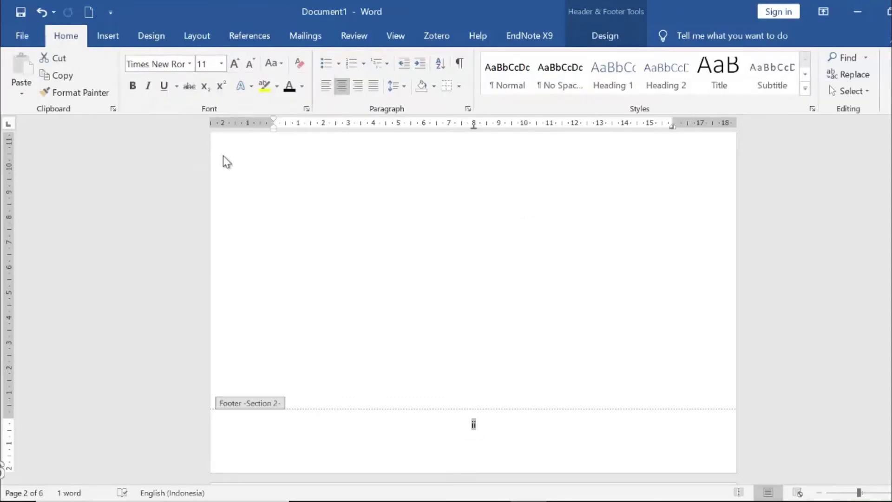
pyautogui.click(221, 64)
pyautogui.click(205, 142)
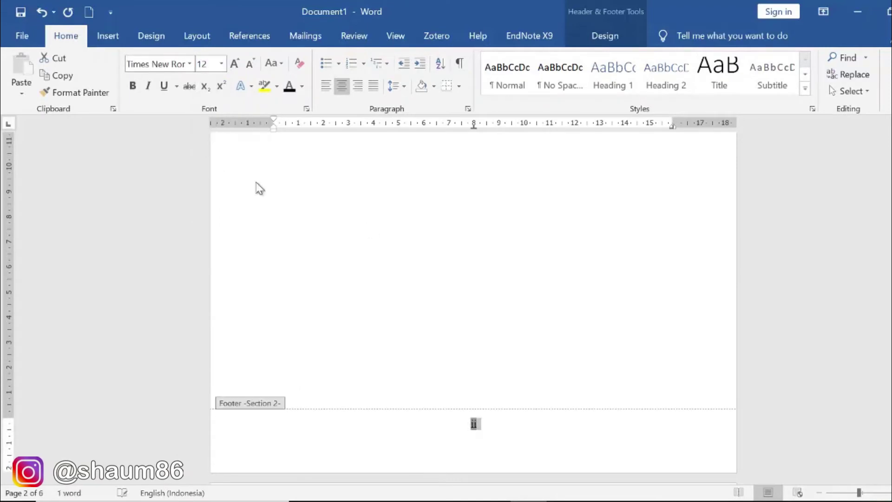
# - Leave footer editing and check the page numbering on the pages from JUDUL to DAFTAR ISI
pyautogui.scroll(-5, 587, 291)
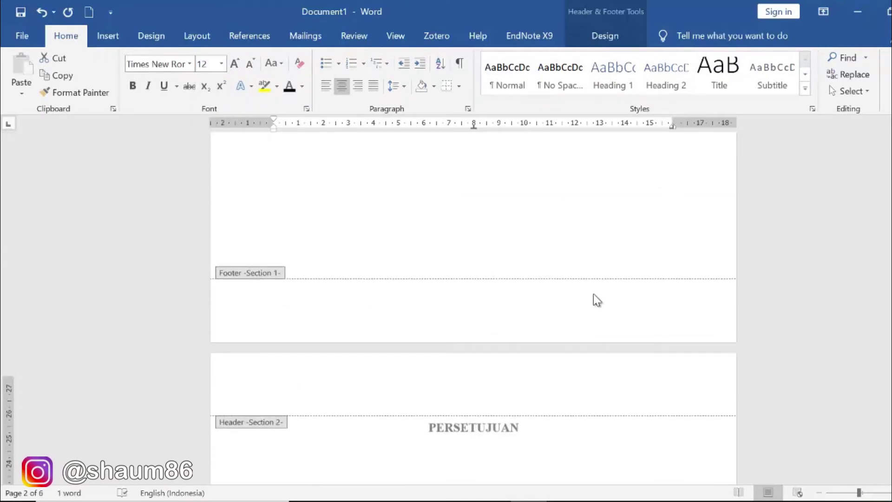
pyautogui.scroll(8, 593, 294)
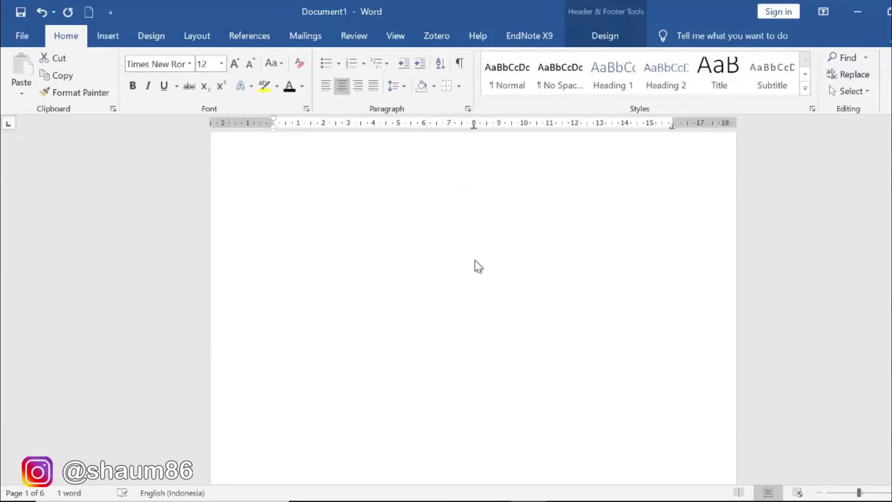
pyautogui.scroll(-3, 484, 286)
pyautogui.doubleClick(641, 181)
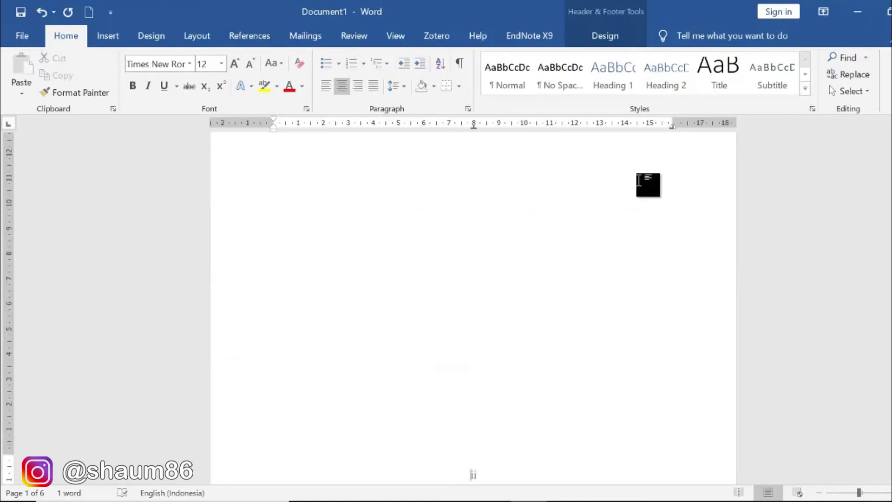
pyautogui.scroll(-8, 582, 251)
pyautogui.scroll(10, 582, 251)
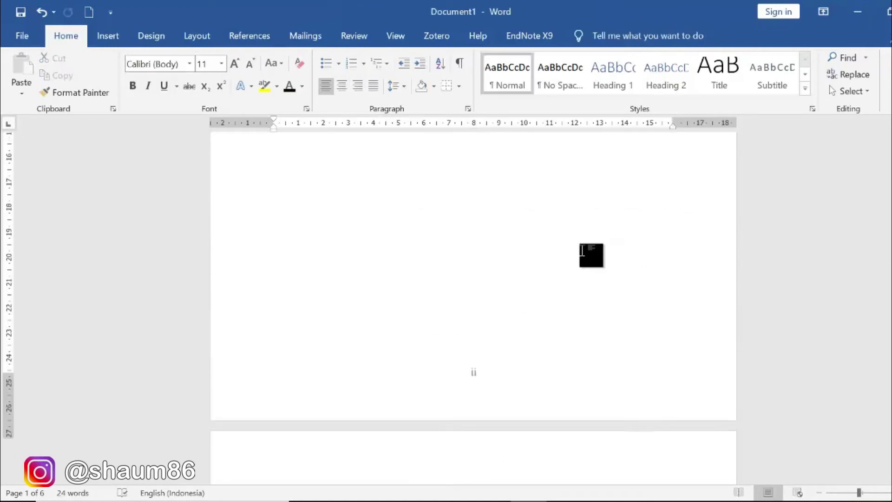
pyautogui.scroll(-10, 585, 253)
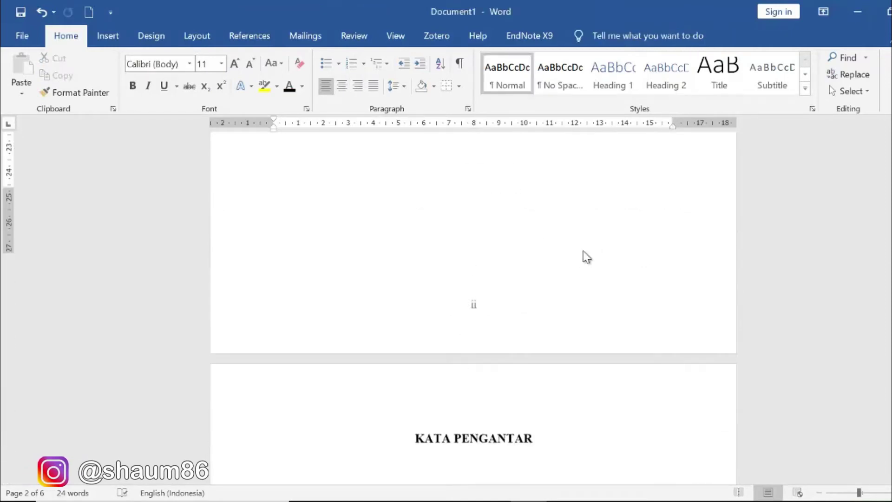
pyautogui.scroll(-12, 558, 314)
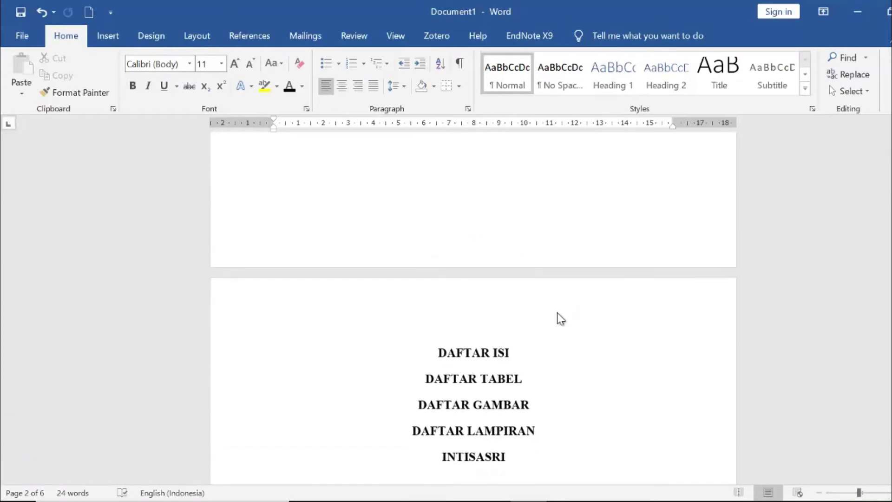
# - Insert a Plain Number 2 page number at the bottom of the page in Section 3, the KATA PENGANTAR section
pyautogui.doubleClick(557, 316)
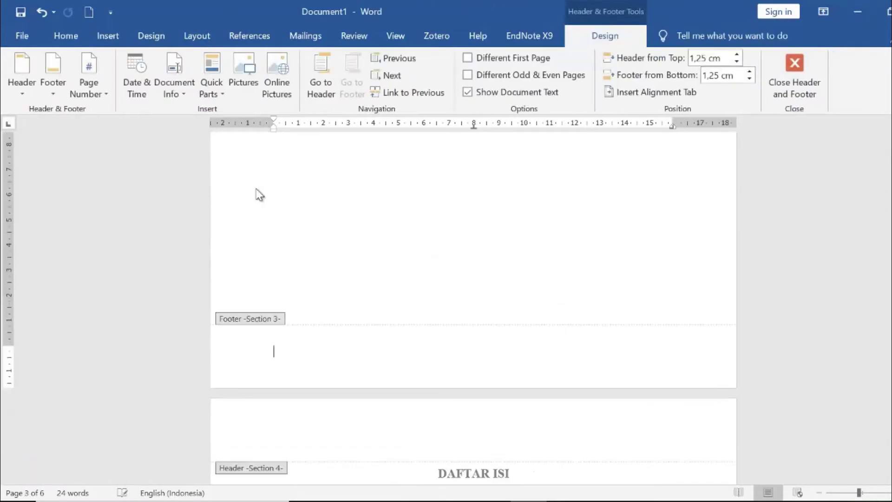
pyautogui.click(106, 93)
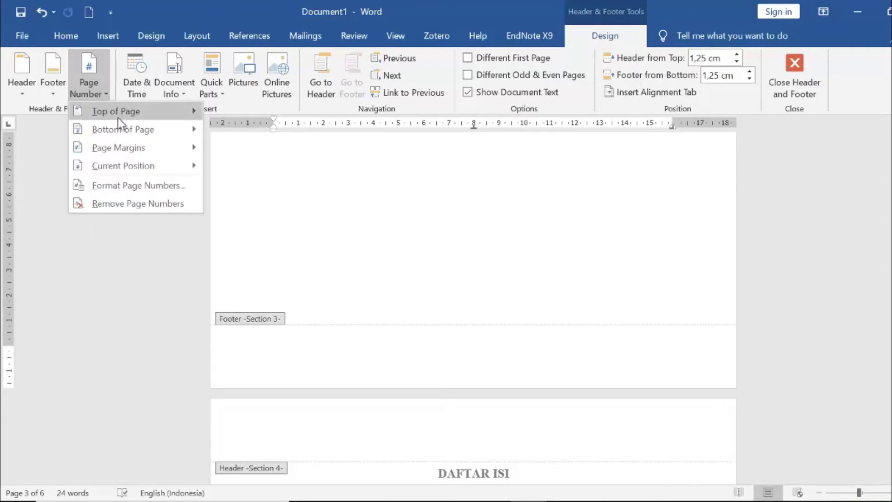
pyautogui.moveTo(126, 127)
pyautogui.click(363, 274)
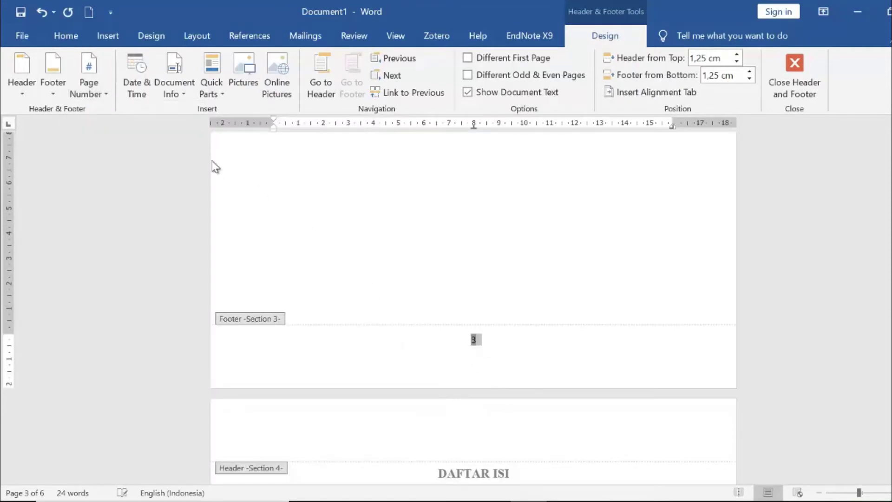
# - Set the Section 3 page number format to i, ii, iii, continuing from the previous section
pyautogui.click(106, 91)
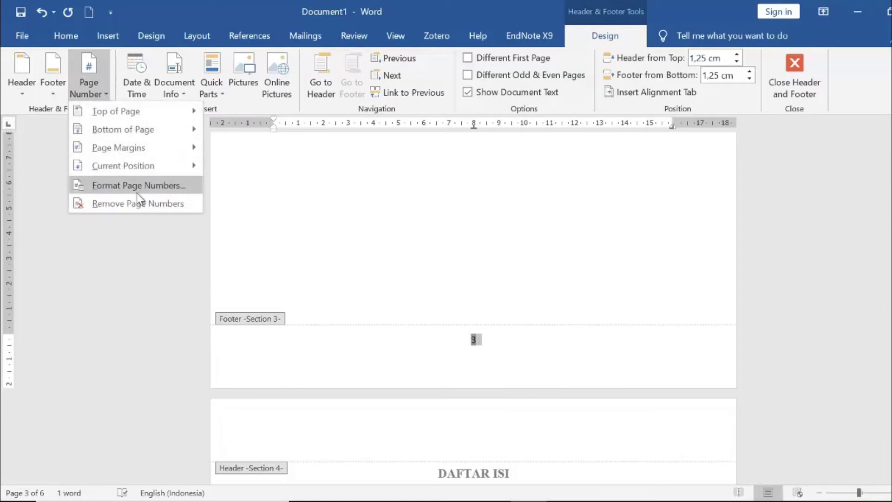
pyautogui.click(115, 183)
pyautogui.click(541, 171)
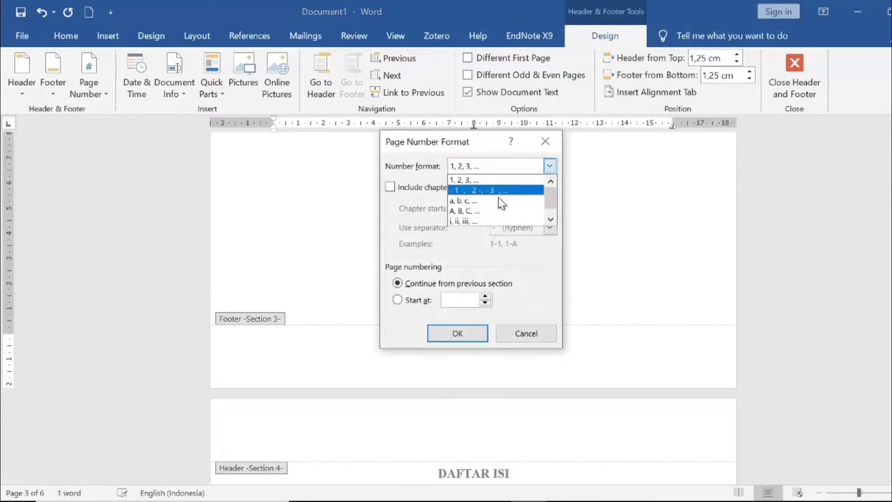
pyautogui.click(485, 227)
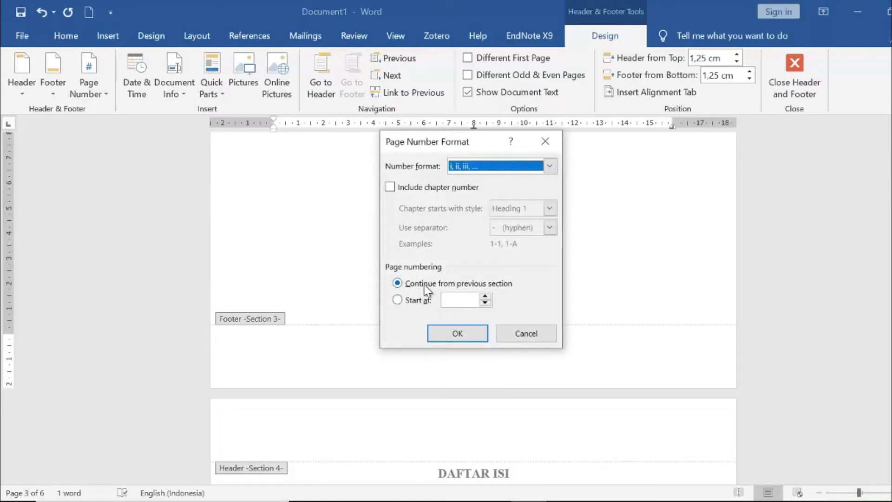
pyautogui.click(457, 333)
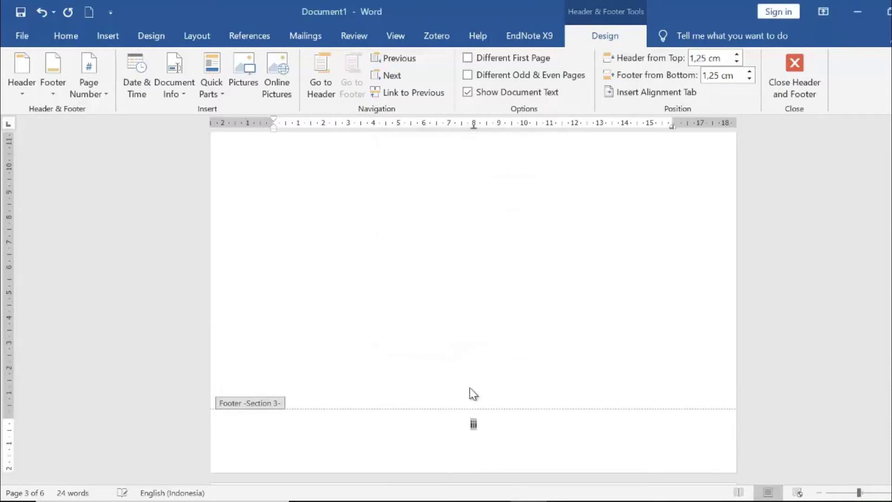
# - Format the page number in the Section 3 footer as Times New Roman, size 12, and leave footer editing
pyautogui.scroll(-5, 469, 388)
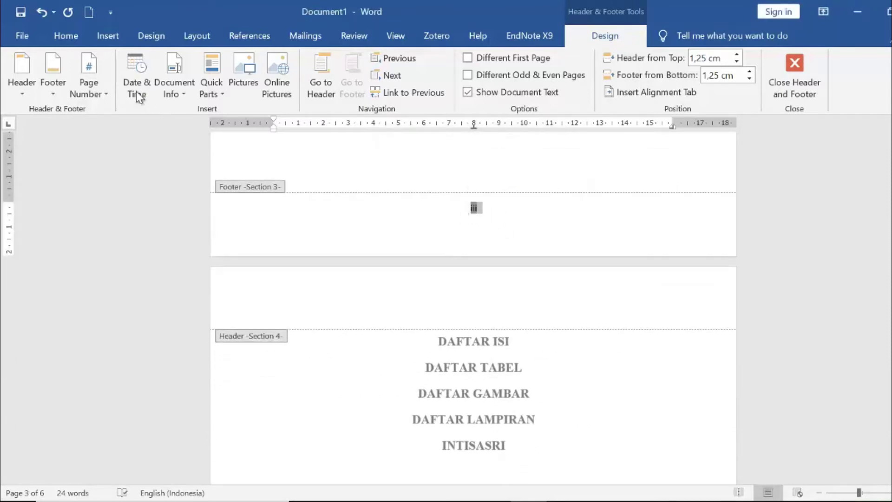
pyautogui.click(66, 36)
pyautogui.click(190, 63)
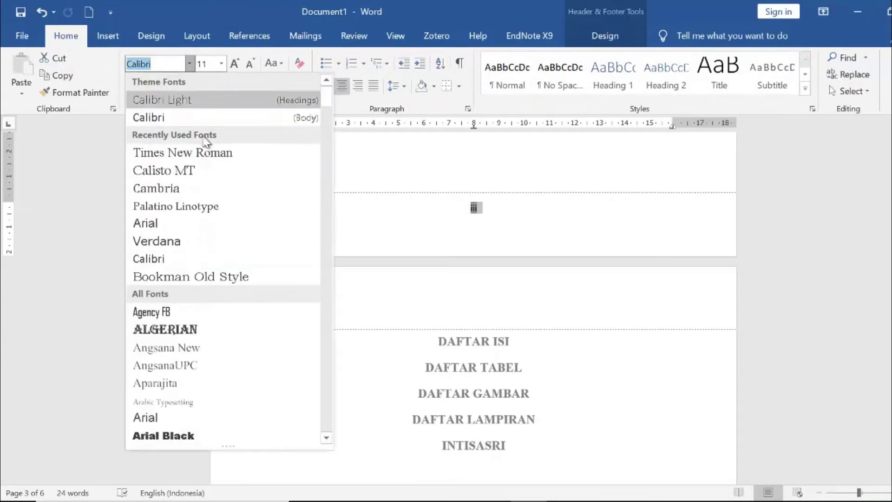
pyautogui.click(195, 150)
pyautogui.click(223, 63)
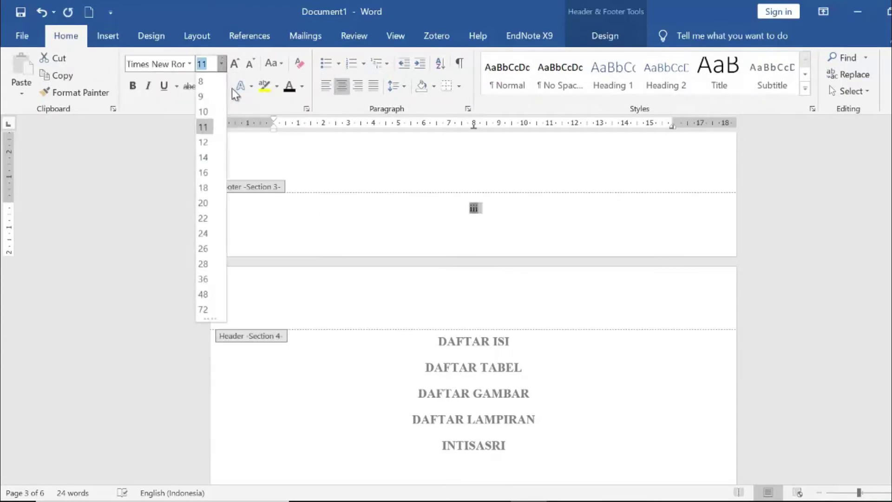
pyautogui.click(210, 142)
pyautogui.doubleClick(599, 357)
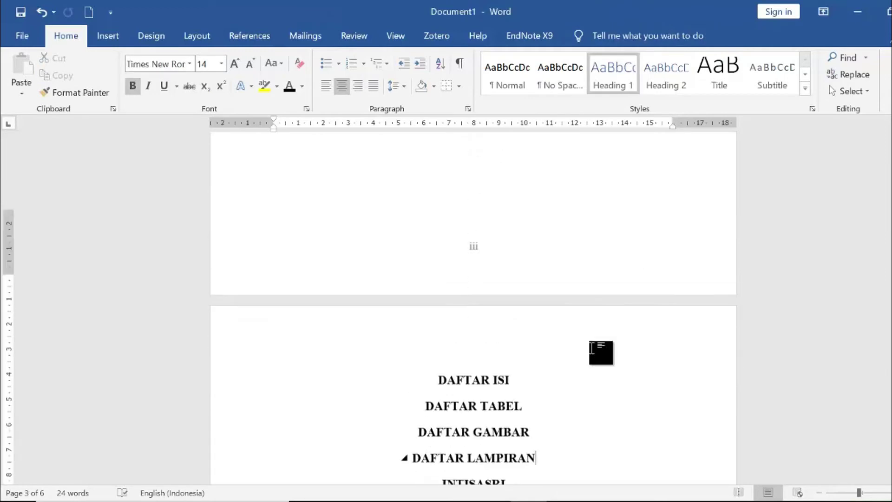
# - Add a new line below the BAB I PENDAHULUAN heading and apply the Heading 2 style to it
pyautogui.scroll(-10, 613, 359)
pyautogui.scroll(-3, 606, 347)
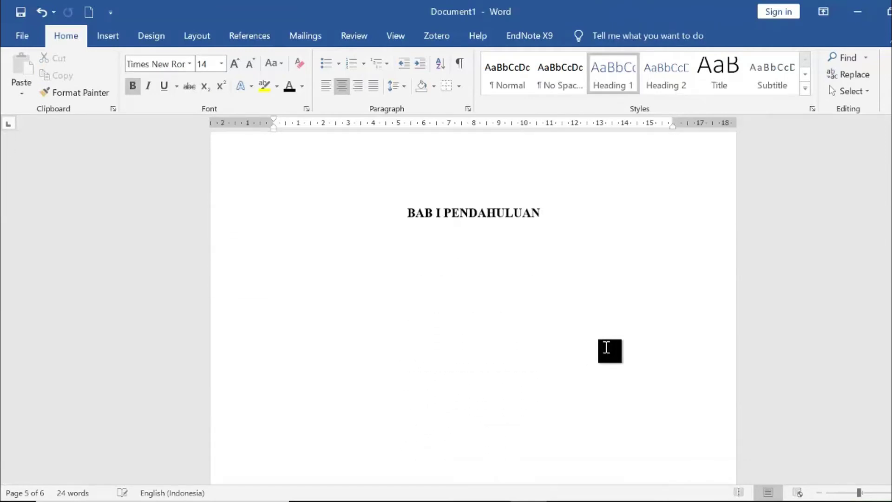
pyautogui.doubleClick(550, 222)
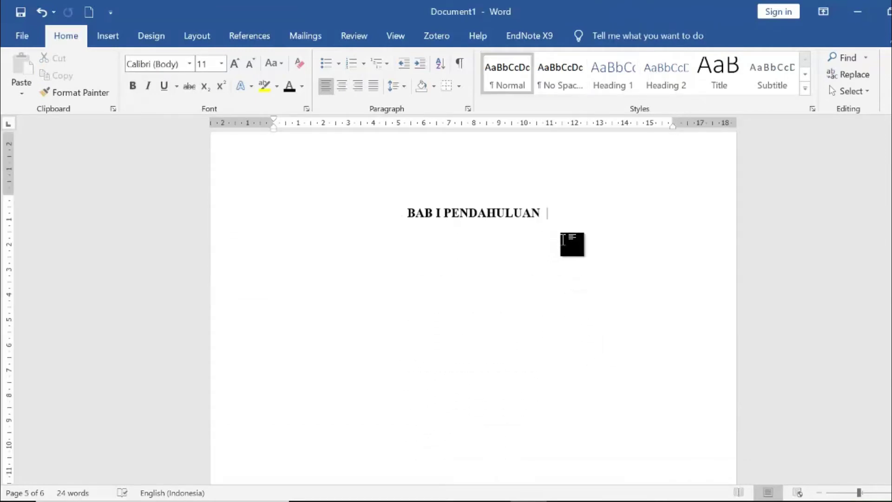
pyautogui.press('Return')
pyautogui.click(671, 73)
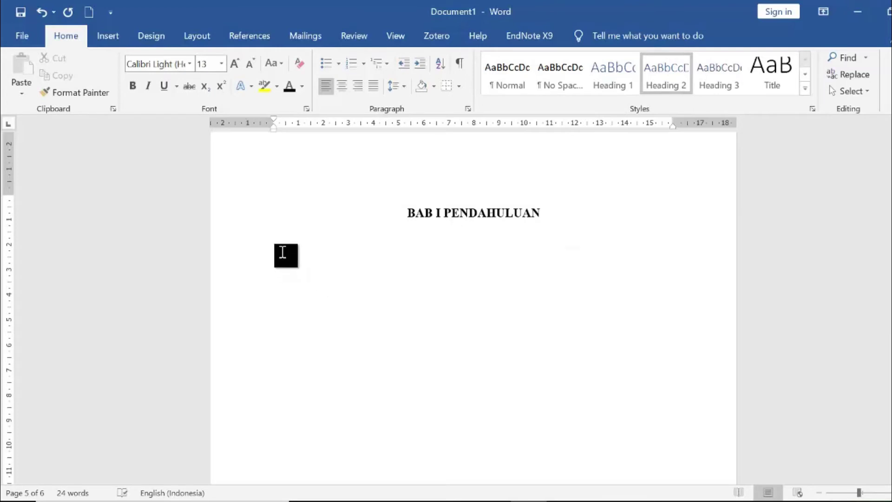
# - Enter "Latar Belakang masalah" as lettered item A under the BAB I heading
pyautogui.click(277, 248)
pyautogui.write('a.')
pyautogui.press('BackSpace')
pyautogui.press('BackSpace')
pyautogui.press('capslock')
pyautogui.write('A. ')
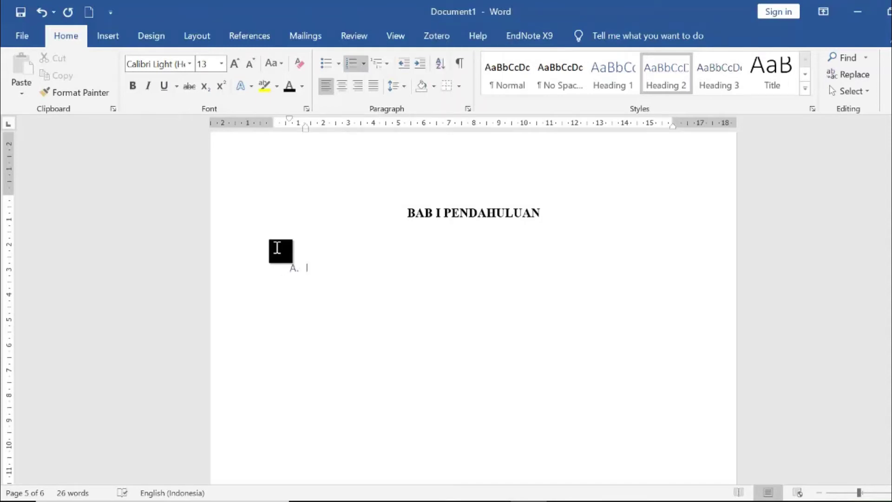
pyautogui.write('Latar Belakang ma')
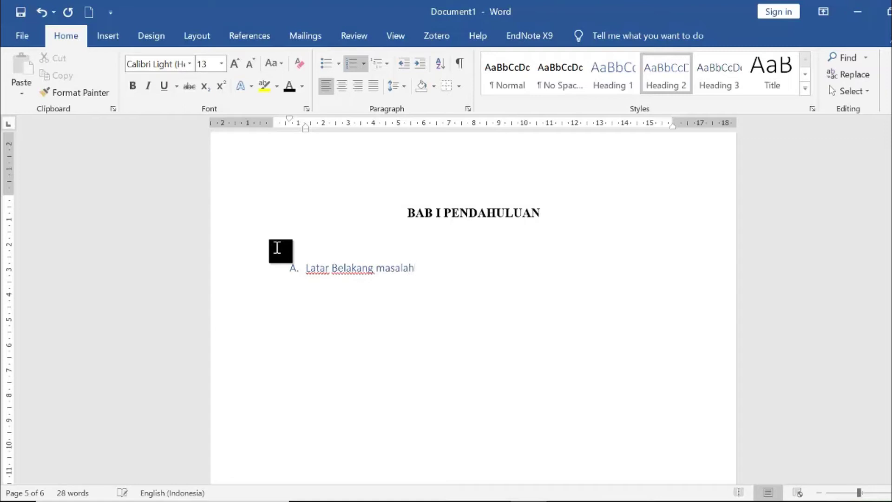
pyautogui.write('salah')
pyautogui.press('Return')
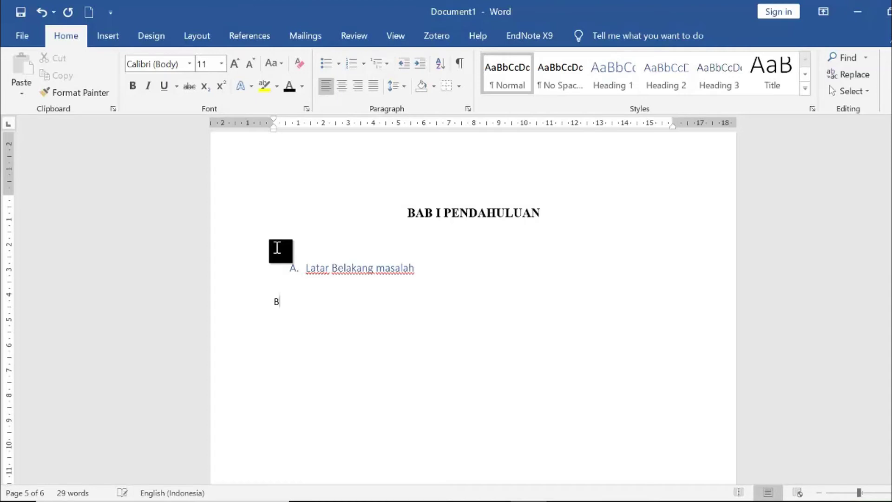
# - Add lettered items B "Rumusan Masalah" and C "Tujuan Penelitian" below item A
pyautogui.press('BackSpace')
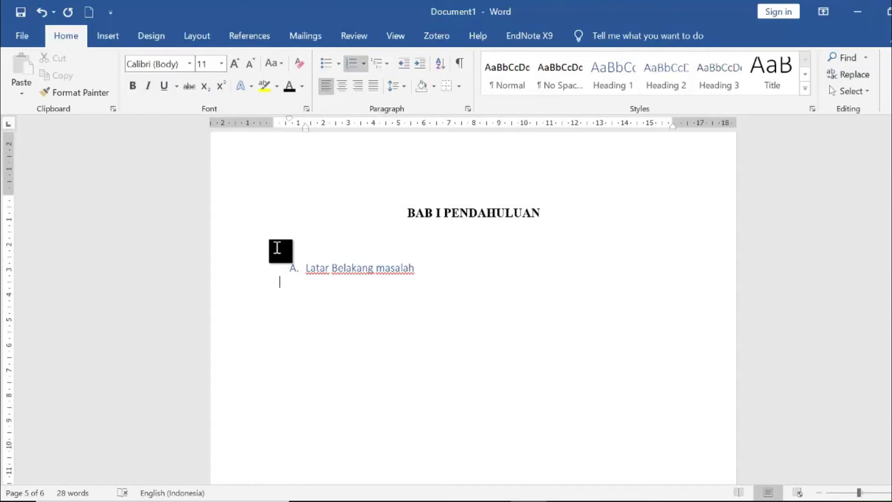
pyautogui.press('Return')
pyautogui.write('B.')
pyautogui.press('Tab')
pyautogui.write('Rumusan Ma')
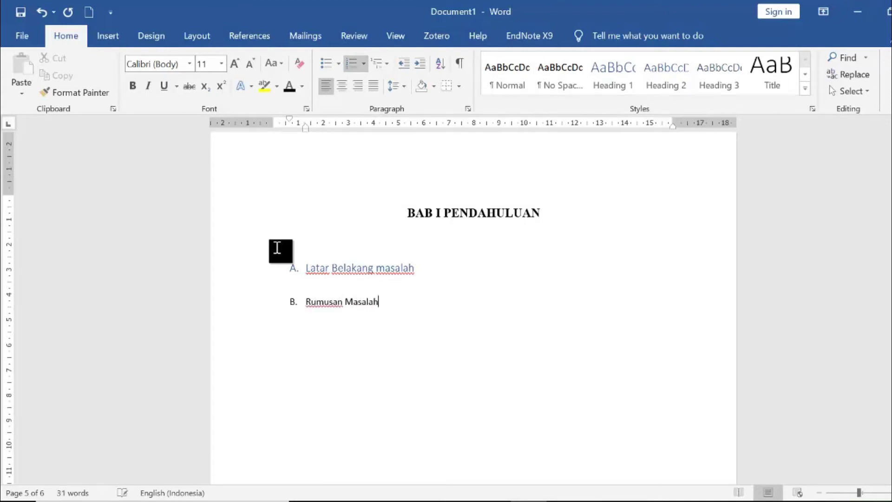
pyautogui.write('salah')
pyautogui.write('Tujuan Pe')
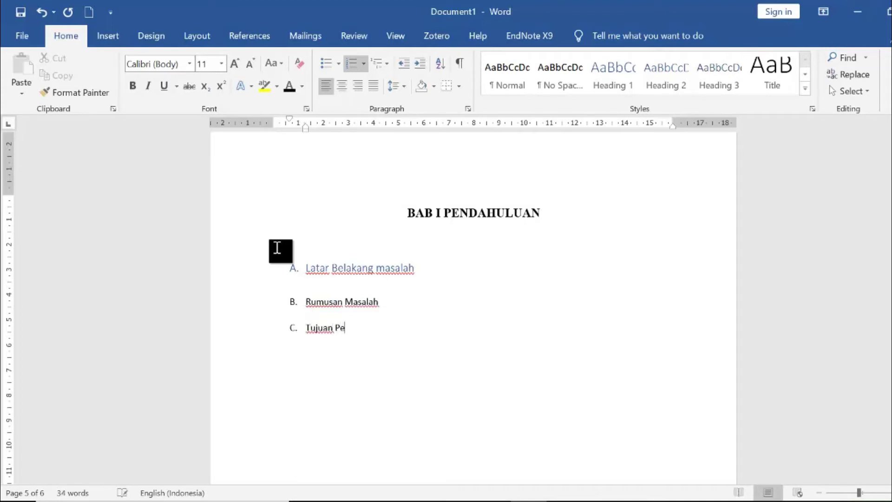
pyautogui.write('nelitian')
# - Apply the Heading 2 style and A, B, C numbering to all three subheadings under BAB I
pyautogui.moveTo(383, 326); pyautogui.dragTo(276, 268)
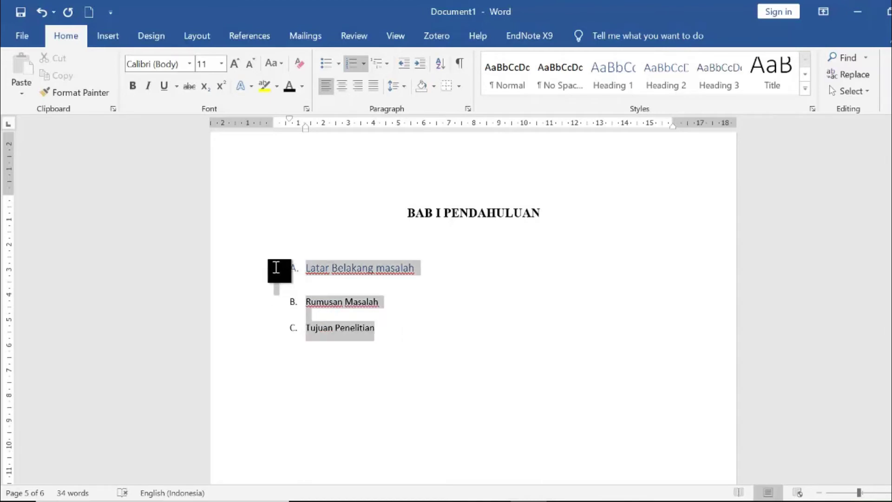
pyautogui.click(666, 77)
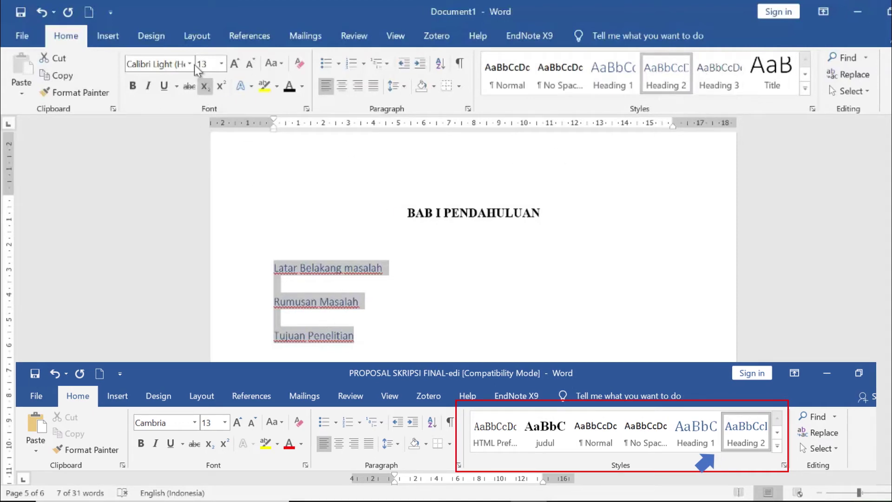
pyautogui.click(364, 68)
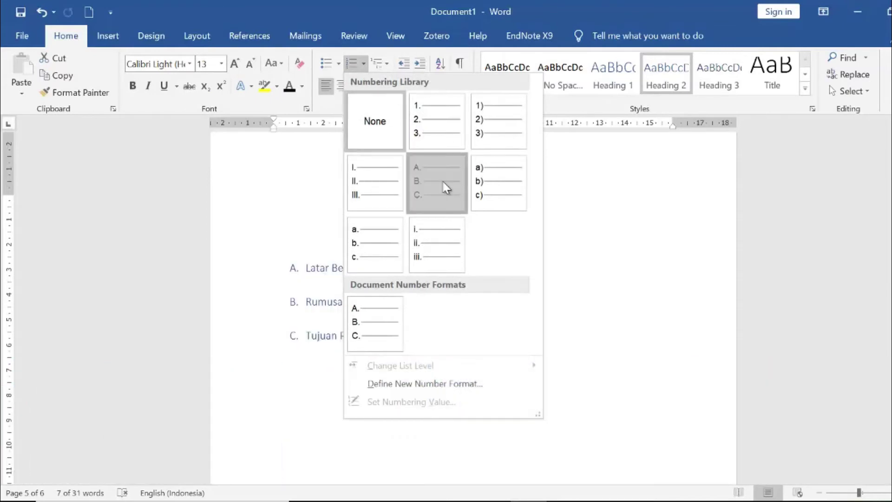
pyautogui.click(446, 192)
# - Format the three BAB I subheadings as bold, black Times New Roman, size 12
pyautogui.click(189, 64)
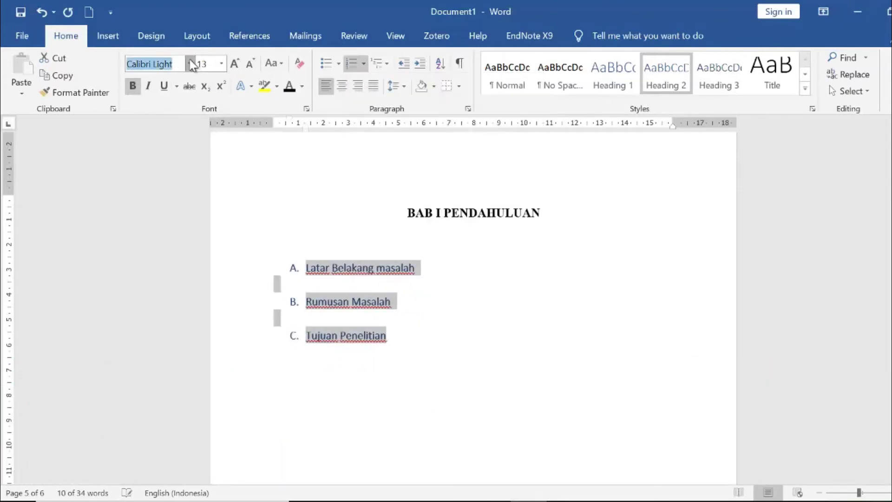
pyautogui.click(208, 152)
pyautogui.click(221, 64)
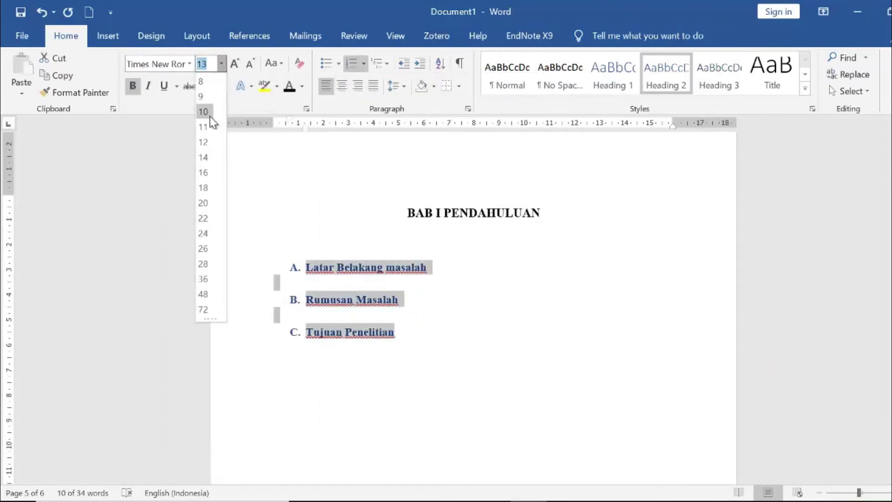
pyautogui.click(206, 145)
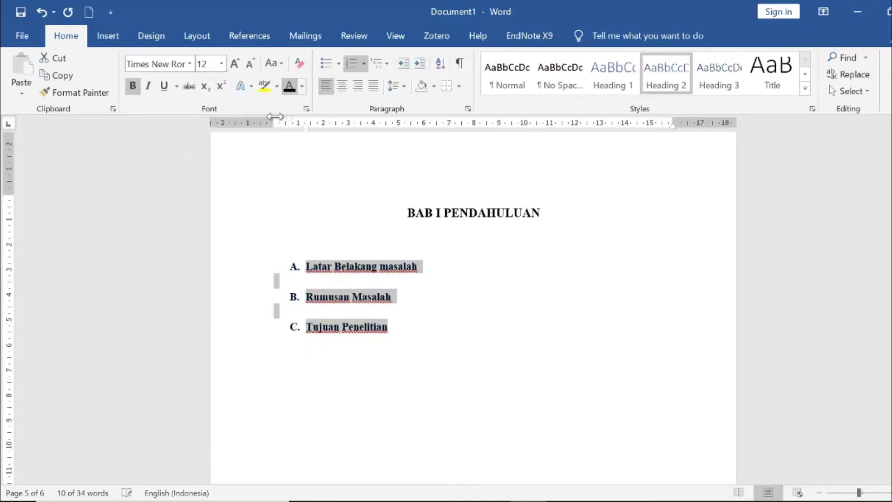
pyautogui.click(446, 371)
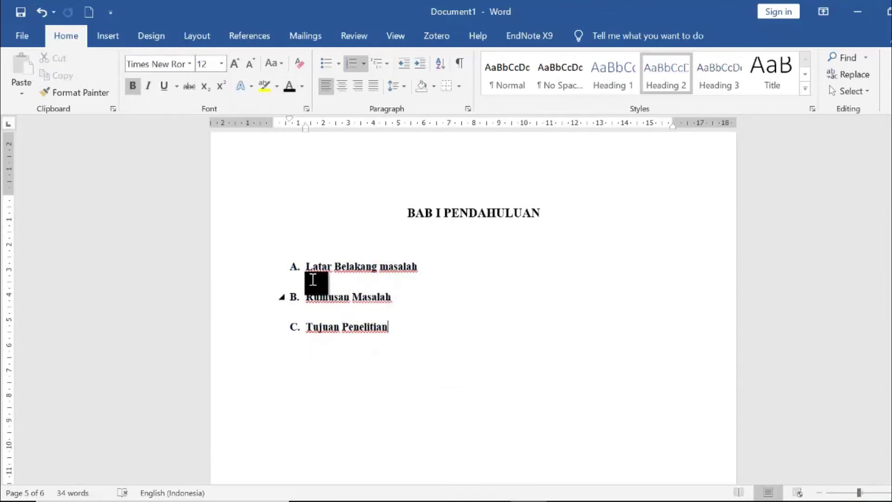
pyautogui.click(296, 267)
pyautogui.click(426, 294)
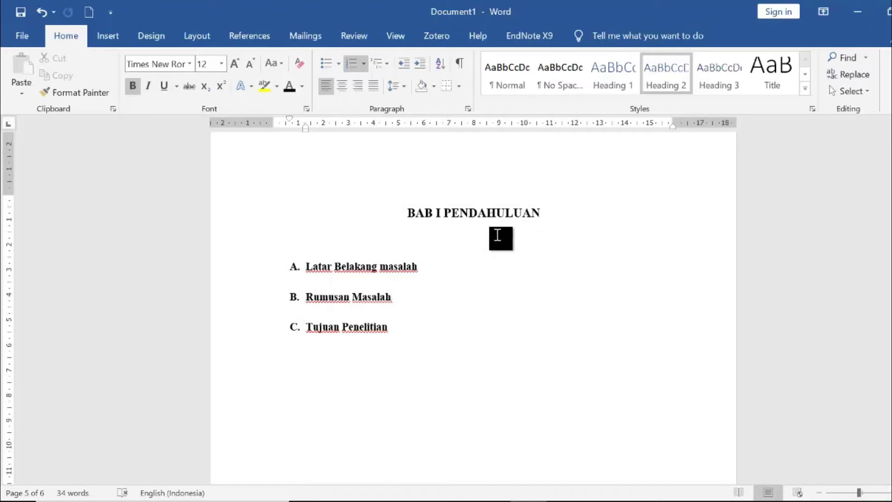
# - Add a line after BAB II TINJAUAN PUSTAKA and insert a next-page section break before BAB III METODE PENELITIAN
pyautogui.scroll(-12, 497, 236)
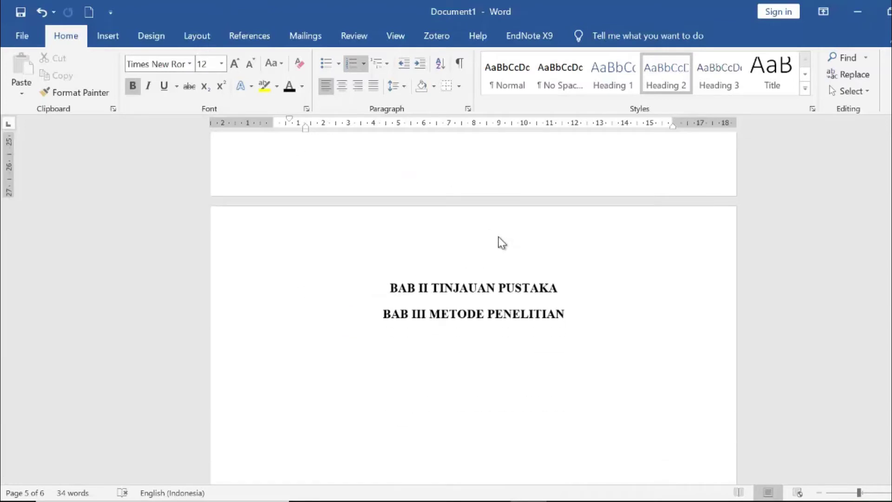
pyautogui.click(563, 287)
pyautogui.press('Return')
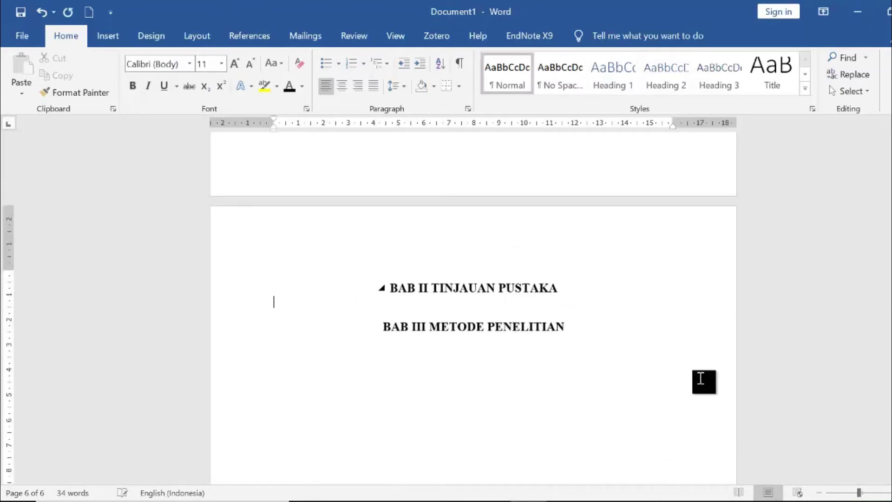
pyautogui.click(191, 37)
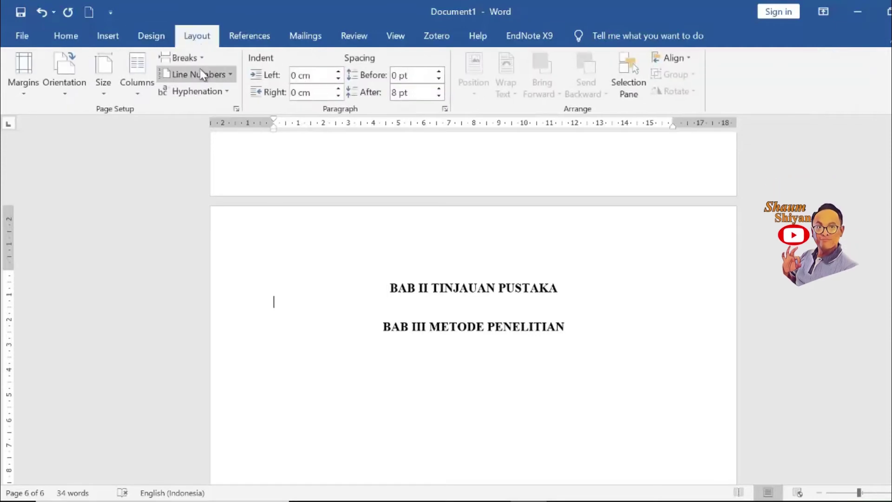
pyautogui.click(184, 57)
pyautogui.click(227, 269)
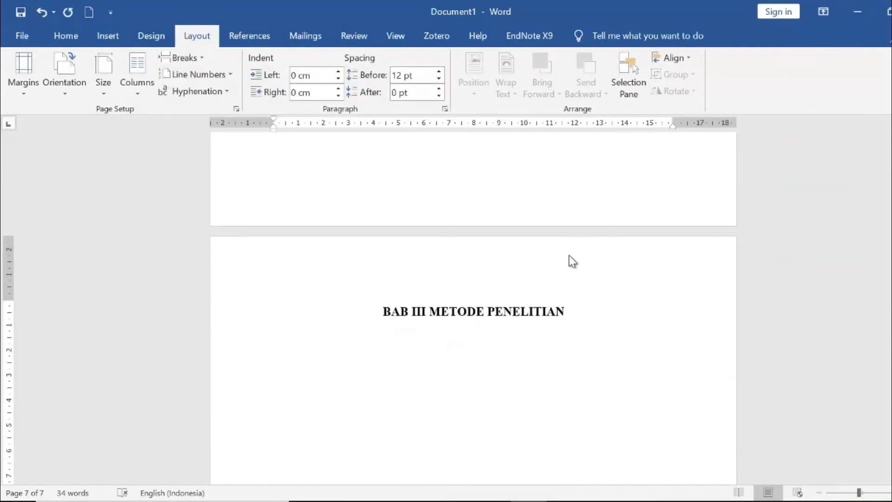
# - Unlink the Section 7 header and footer on the BAB III page from the previous section and leave header editing
pyautogui.click(562, 265)
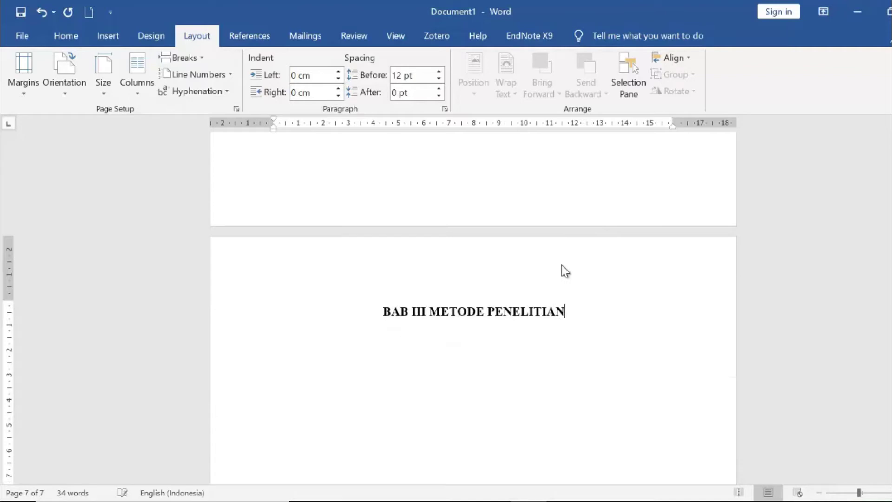
pyautogui.doubleClick(496, 282)
pyautogui.click(394, 93)
pyautogui.scroll(-12, 434, 314)
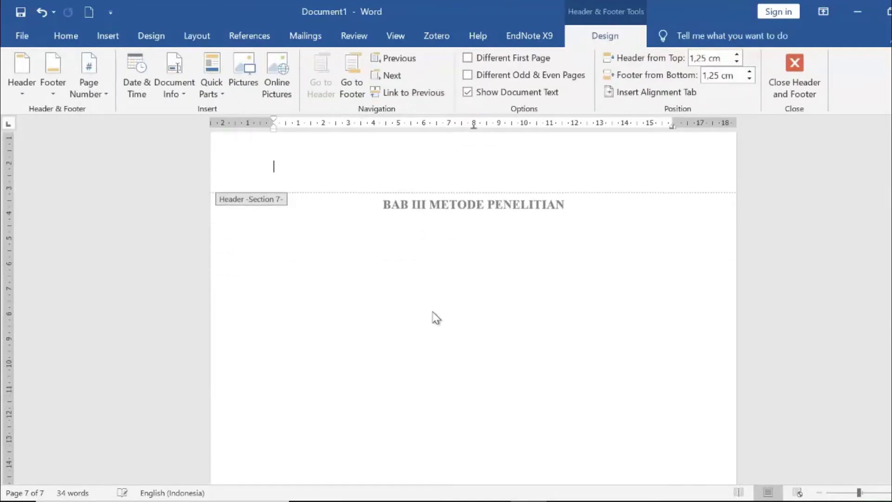
pyautogui.click(482, 438)
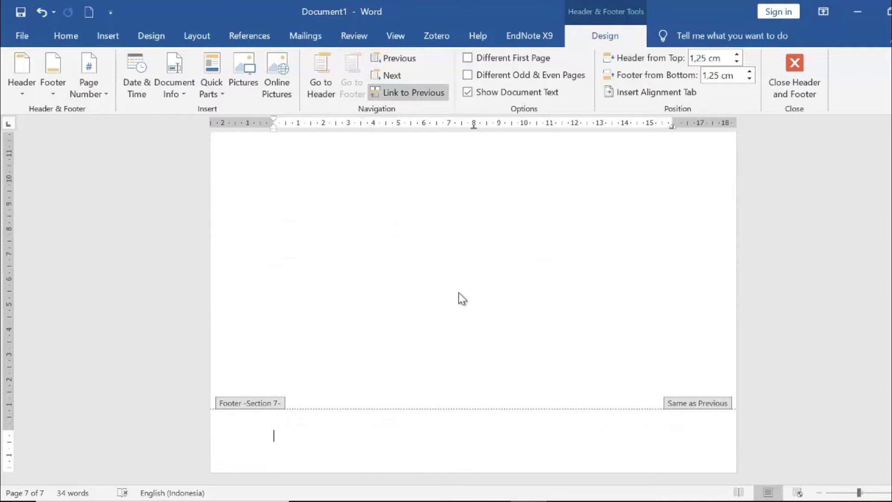
pyautogui.click(411, 93)
pyautogui.click(794, 74)
# - Add the four subheadings Nanopolimer, Kitosan, Alginat and Resveratrol on separate lines under BAB II TINJAUAN PUSTAKA
pyautogui.scroll(15, 619, 264)
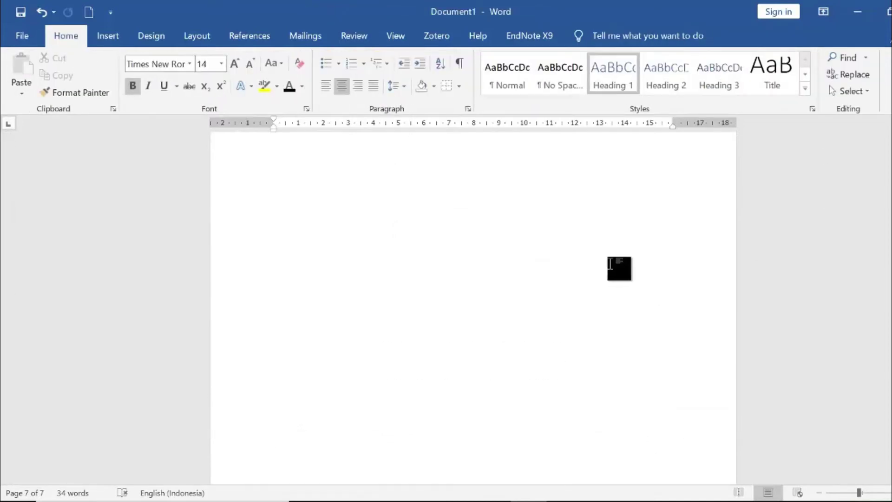
pyautogui.scroll(15, 614, 265)
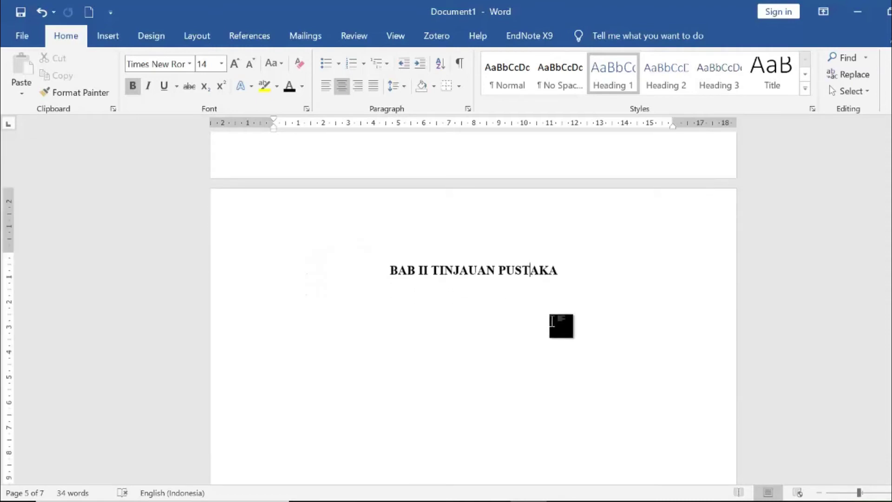
pyautogui.click(574, 273)
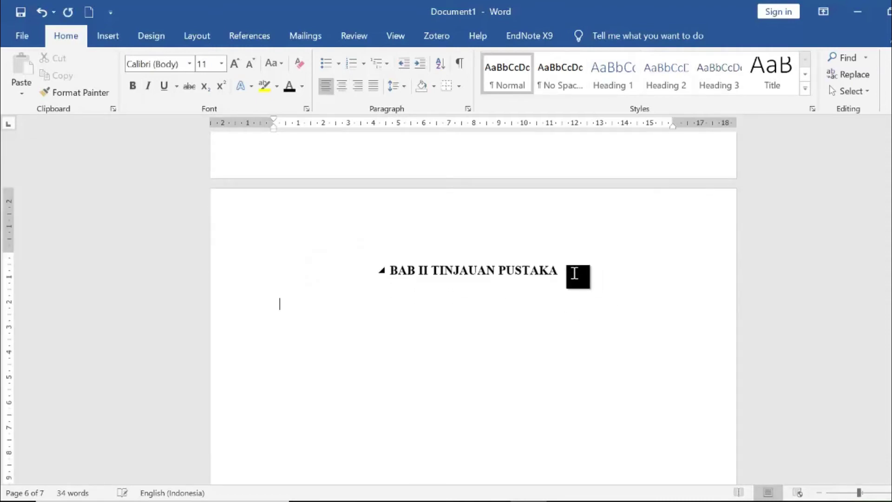
pyautogui.click(435, 268)
pyautogui.click(421, 320)
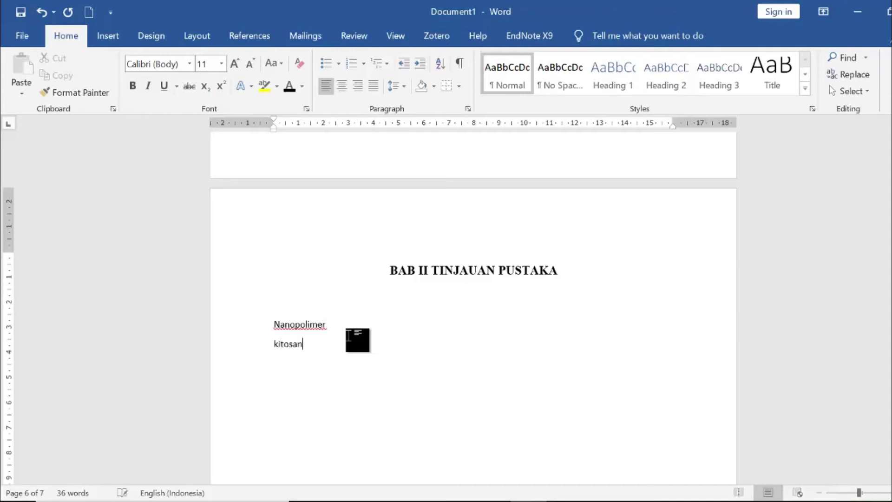
pyautogui.press('BackSpace')
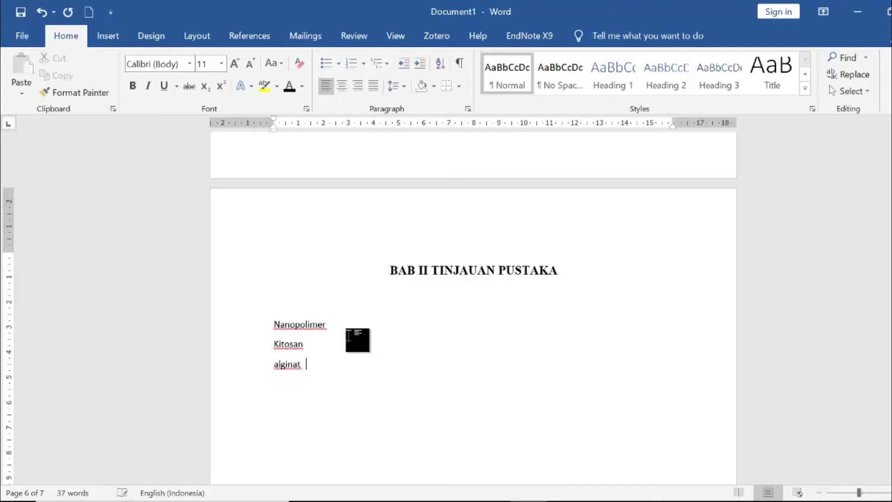
pyautogui.press('BackSpace')
pyautogui.write('esveratrol')
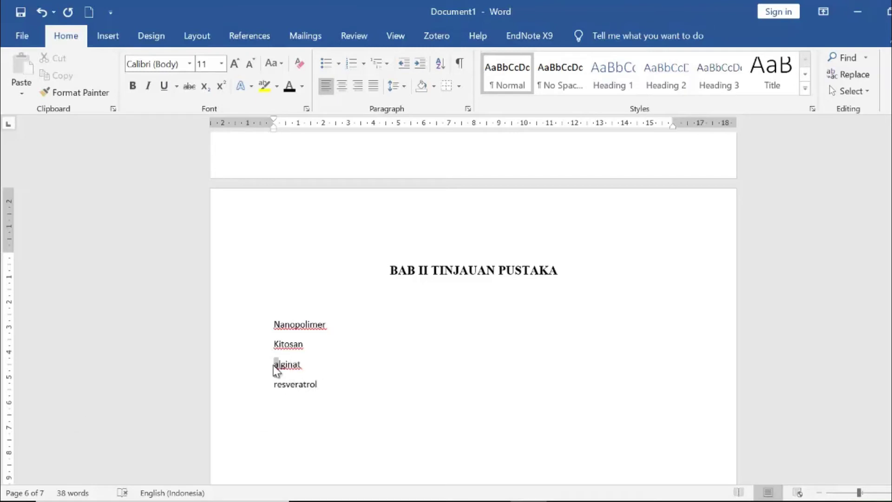
pyautogui.write('A')
pyautogui.moveTo(277, 385); pyautogui.dragTo(273, 385)
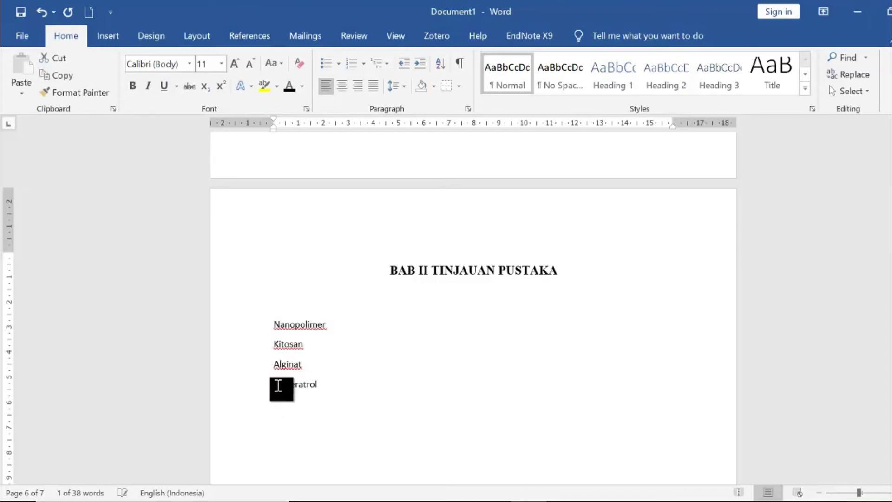
pyautogui.write('R')
# - Apply the Heading 2 style and A, B, C numbering to the four BAB II subheadings
pyautogui.moveTo(342, 384); pyautogui.dragTo(276, 325)
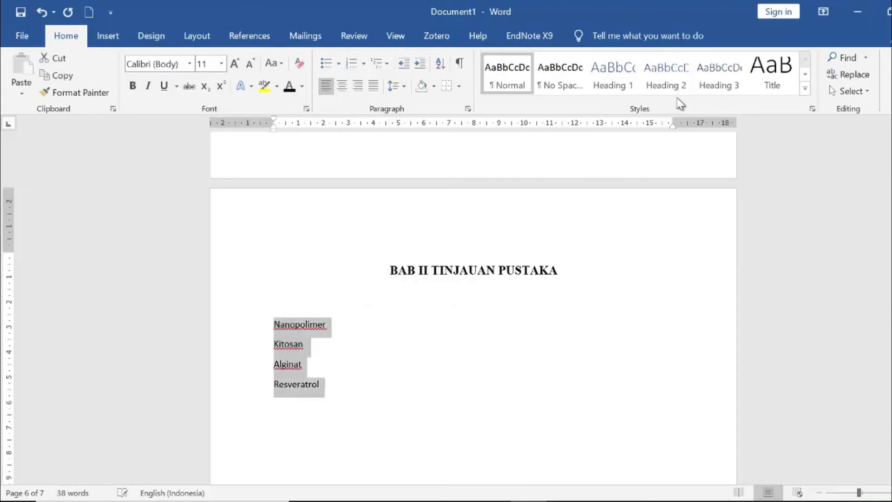
pyautogui.click(666, 74)
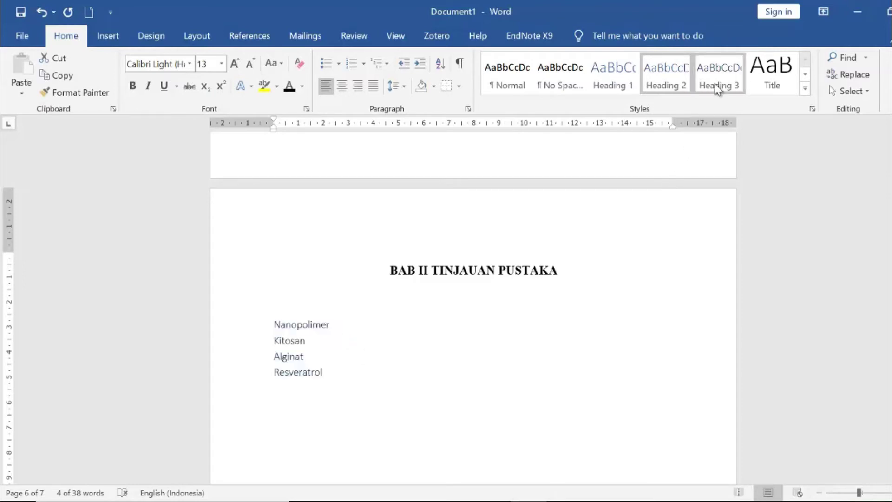
pyautogui.click(342, 330)
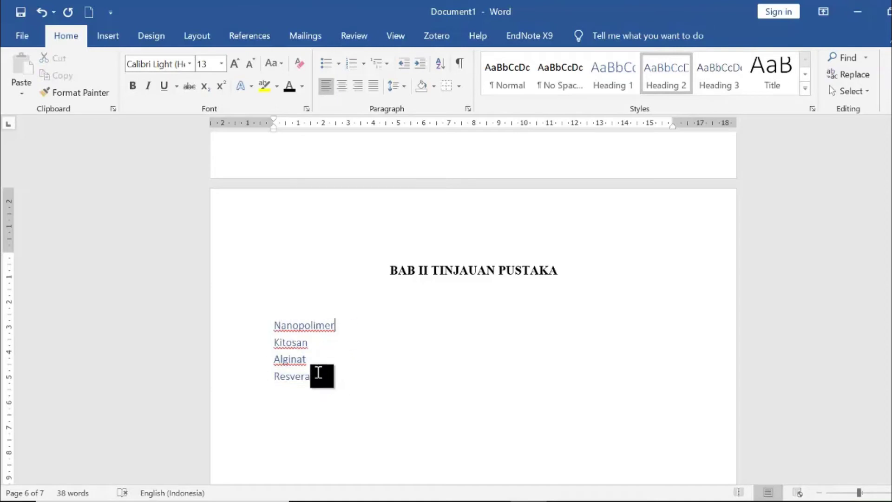
pyautogui.moveTo(318, 375); pyautogui.dragTo(272, 330)
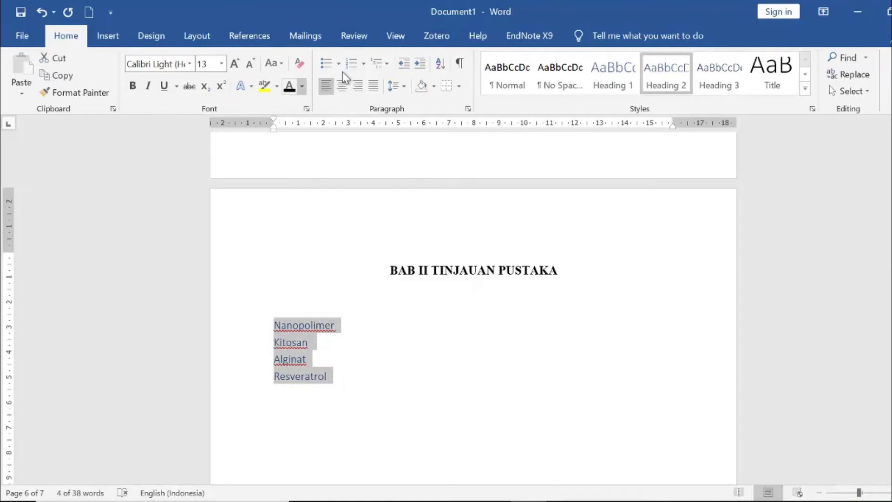
pyautogui.click(363, 66)
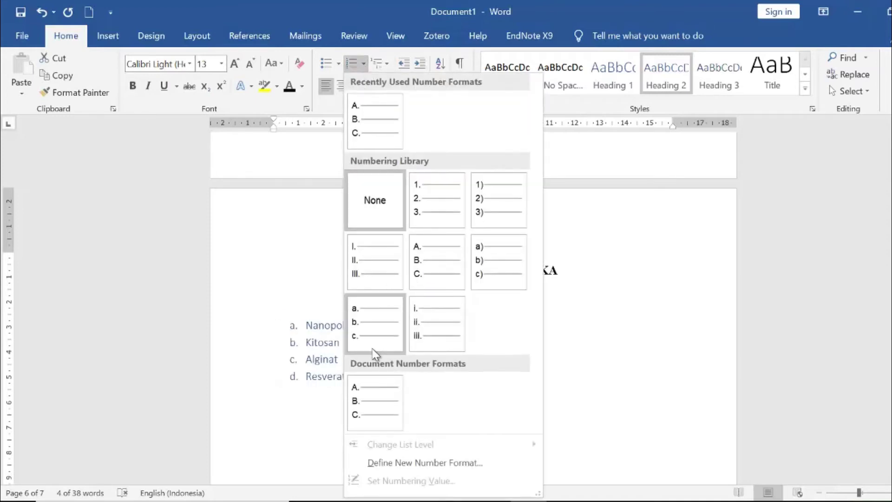
pyautogui.click(423, 261)
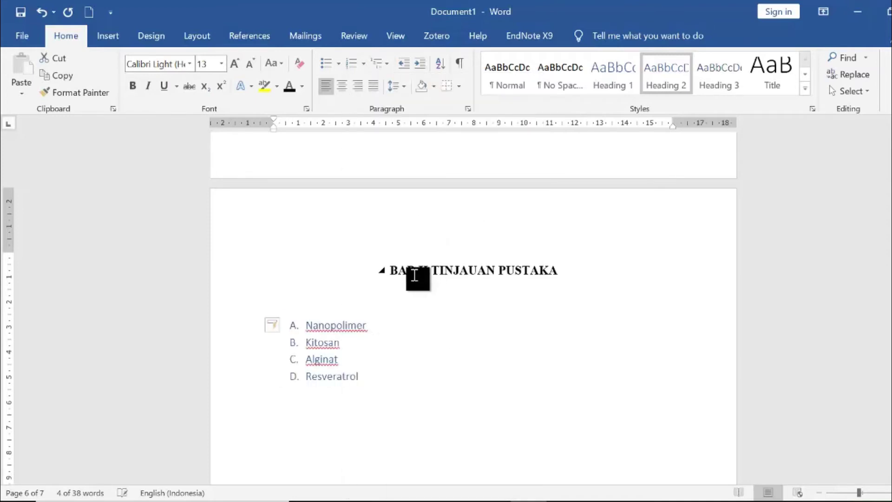
# - Format the four BAB II subheadings as bold, black Times New Roman, size 12
pyautogui.click(132, 86)
pyautogui.click(189, 64)
pyautogui.click(208, 147)
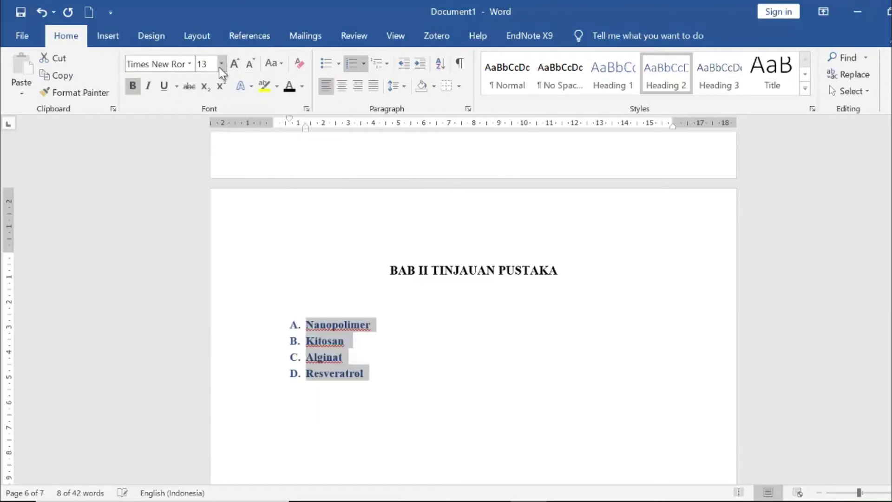
pyautogui.click(221, 64)
pyautogui.click(210, 131)
pyautogui.click(289, 88)
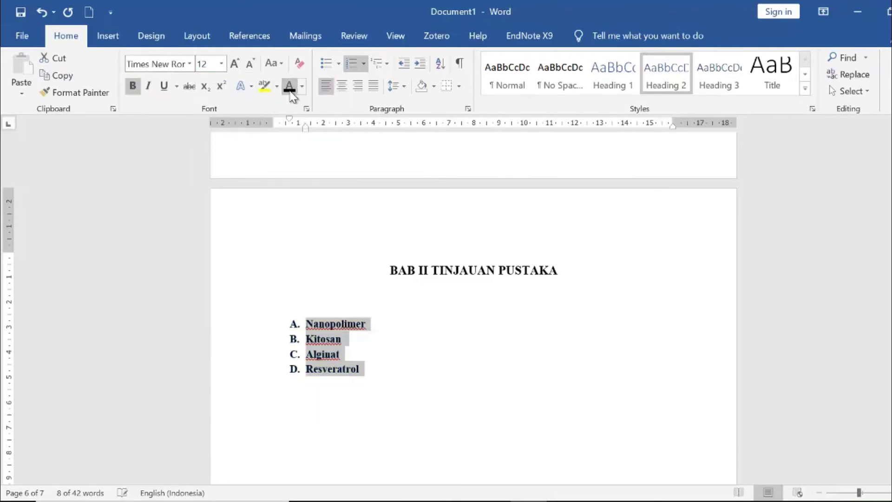
pyautogui.click(748, 305)
pyautogui.click(454, 388)
# - Insert blank lines between the DAFTAR ISI and DAFTAR TABEL headings and place the cursor beneath DAFTAR ISI
pyautogui.hotkey('ctrl', 'Return')
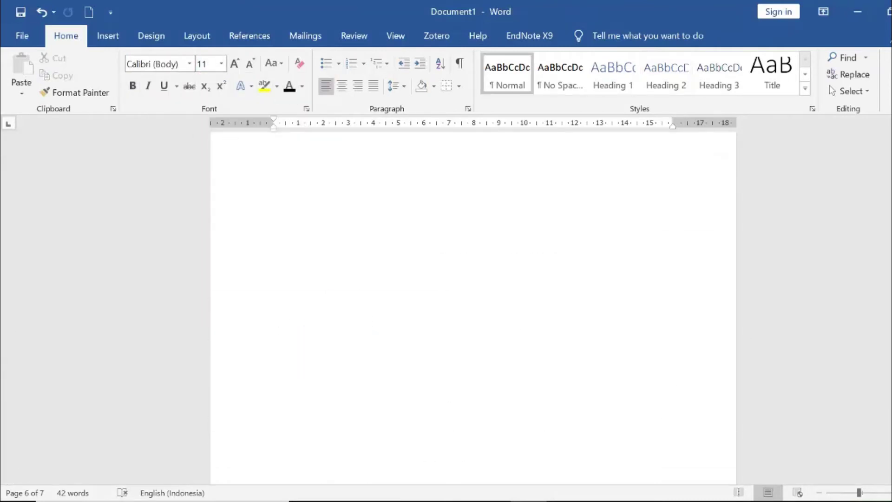
pyautogui.moveTo(888, 409); pyautogui.dragTo(888, 349)
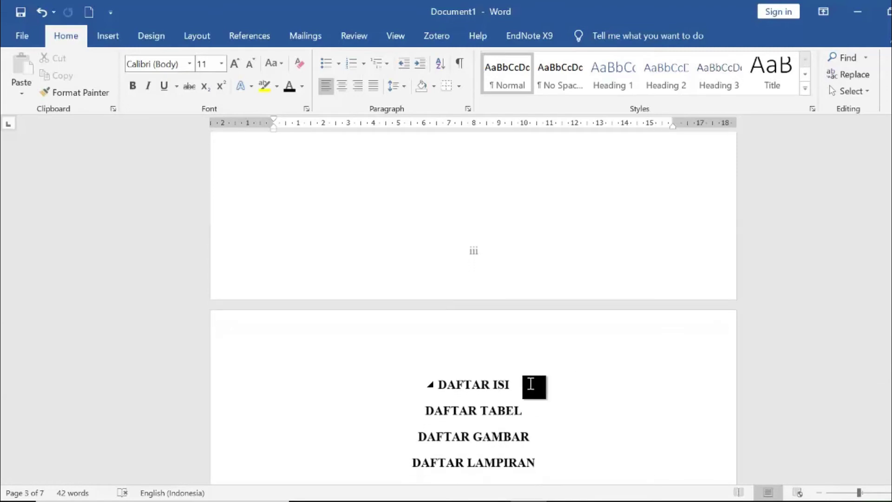
pyautogui.click(530, 384)
pyautogui.press('Return')
pyautogui.press('Return')
pyautogui.press('Return')
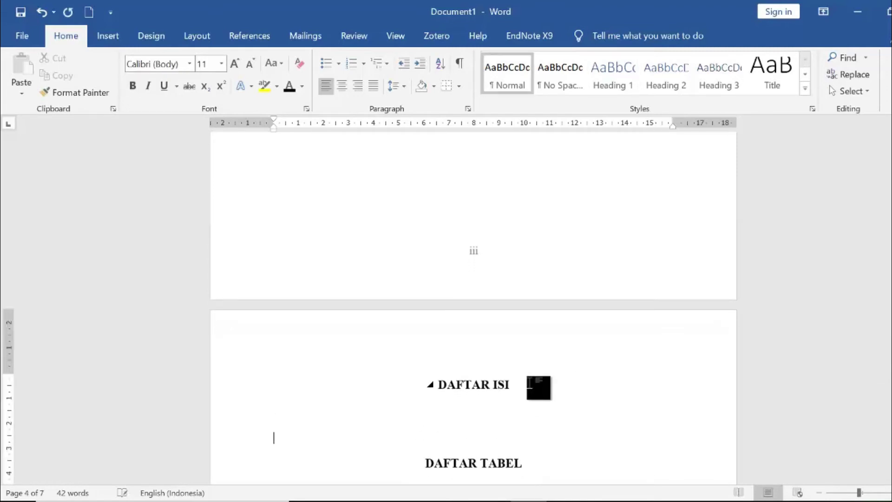
pyautogui.scroll(-3, 530, 383)
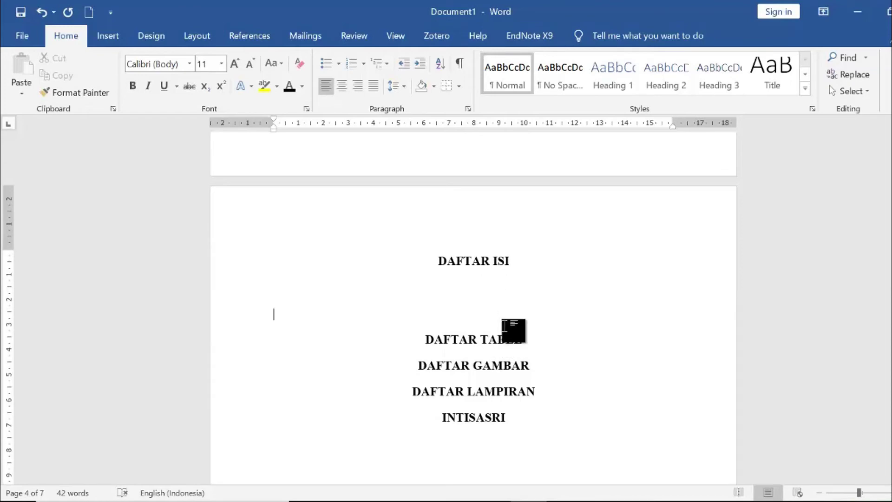
pyautogui.press('Up')
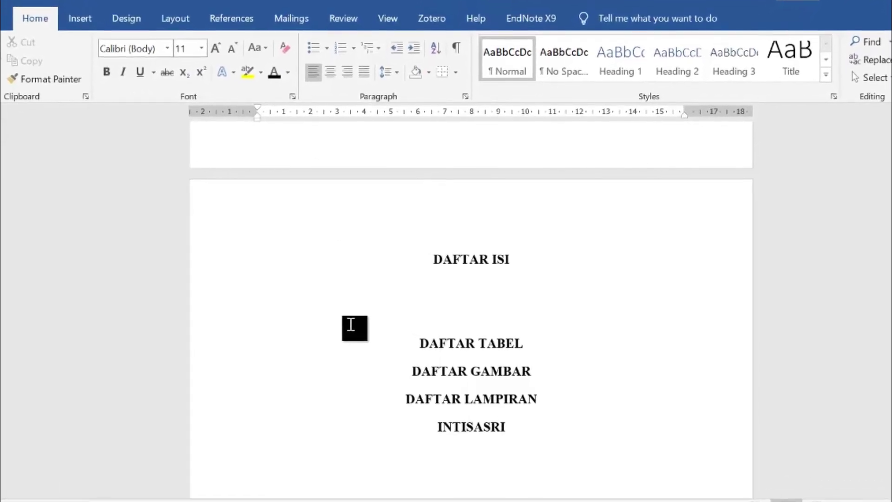
# - Try a manual contents entry under DAFTAR ISI with the word Judul, a dotted leader and page number 1, and delete it
pyautogui.write('Judul ')
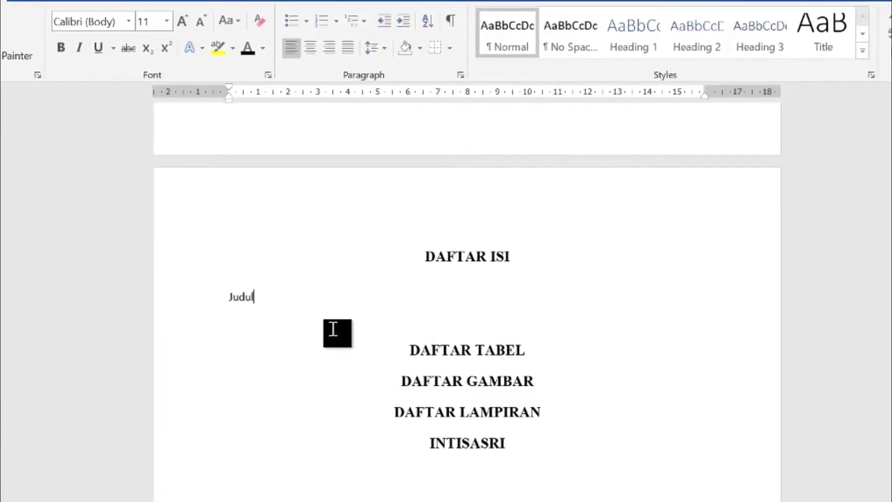
pyautogui.write('......................................')
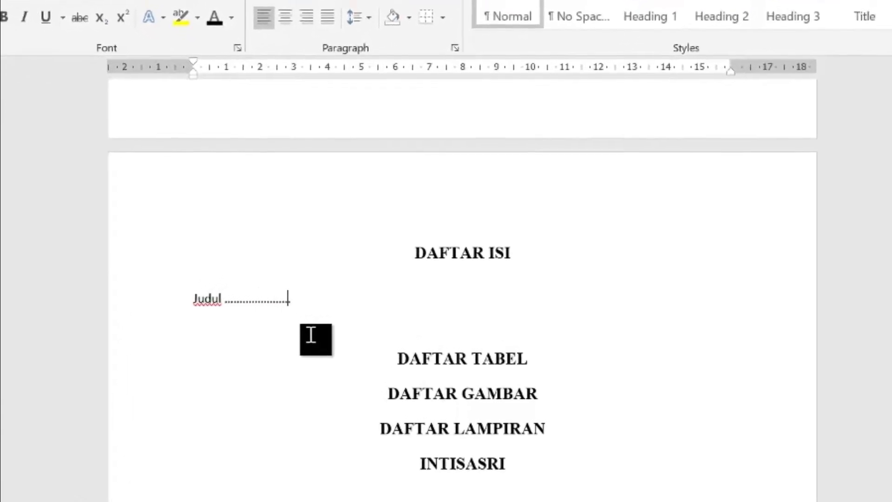
pyautogui.write('............................ 1')
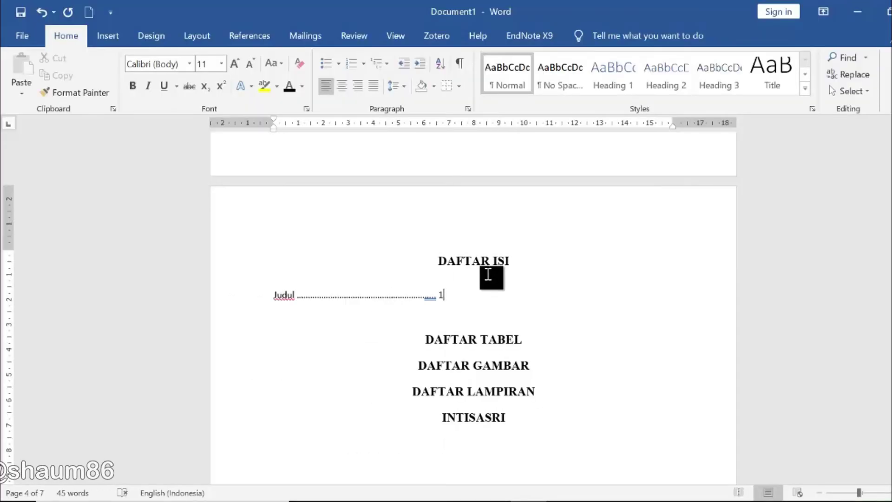
pyautogui.moveTo(409, 302); pyautogui.dragTo(150, 296)
pyautogui.press('Delete')
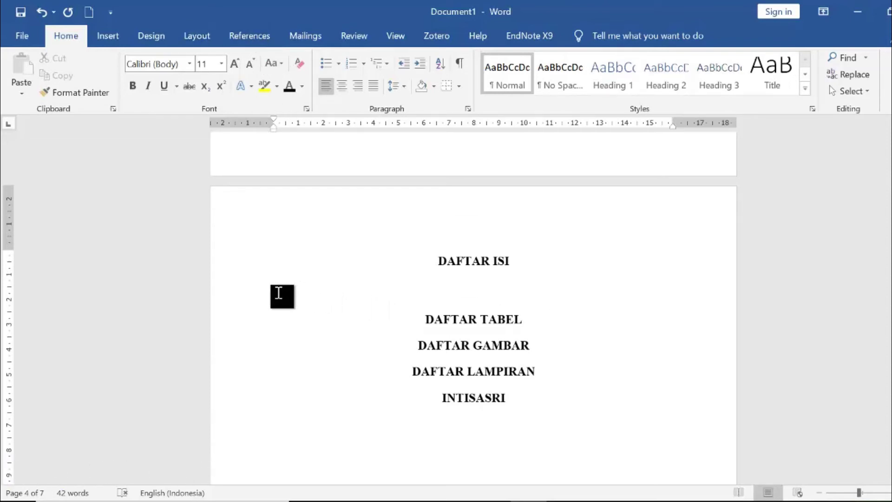
# - Insert a custom table of contents under DAFTAR ISI with three levels, dotted leaders and right-aligned page numbers
pyautogui.click(269, 41)
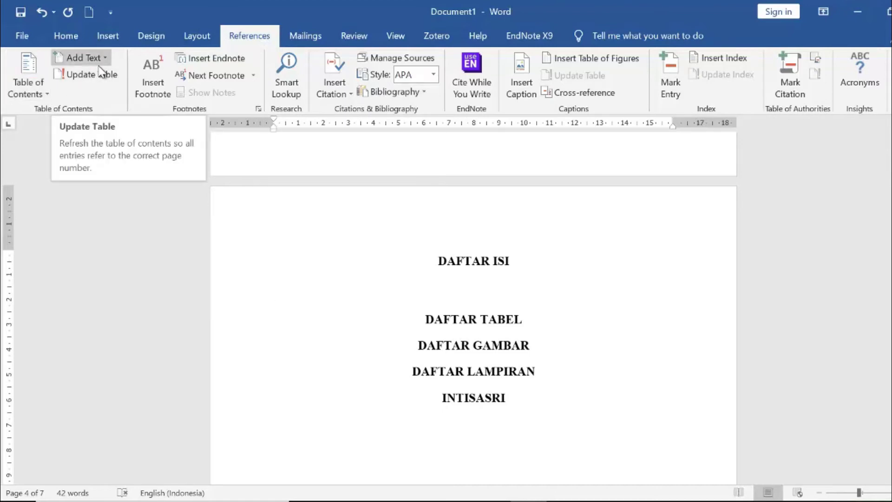
pyautogui.click(47, 94)
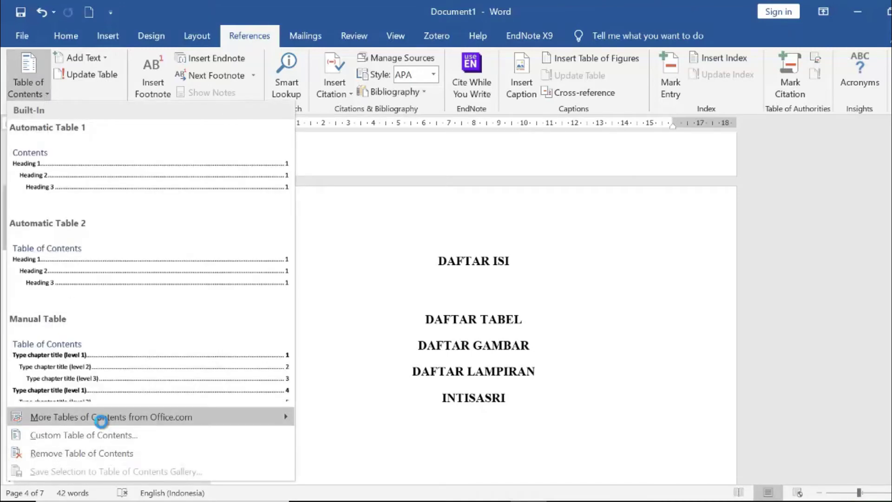
pyautogui.click(103, 58)
pyautogui.click(103, 58)
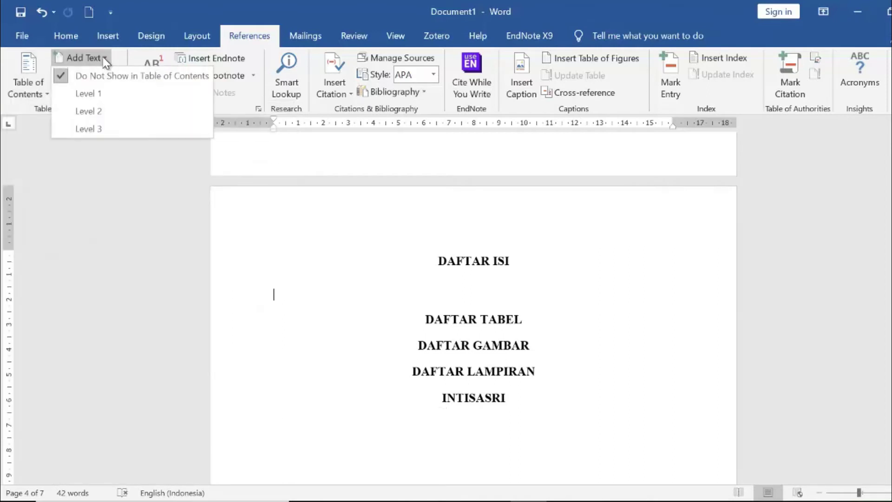
pyautogui.click(34, 66)
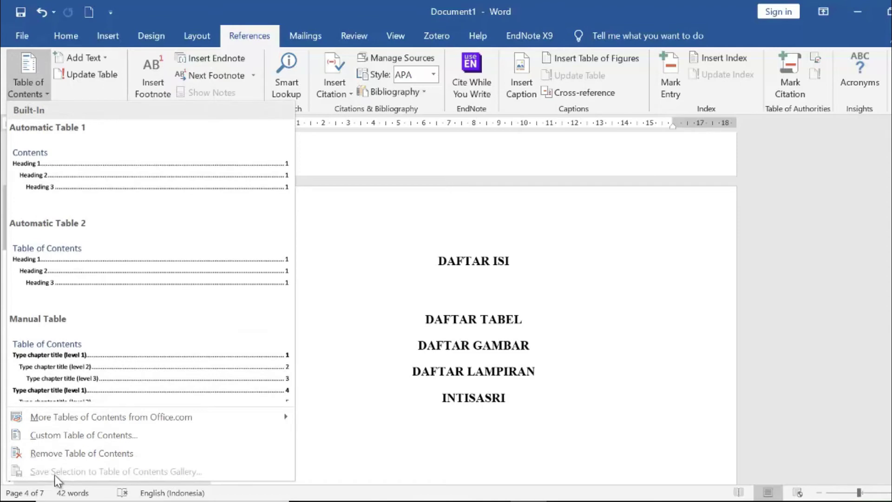
pyautogui.click(99, 439)
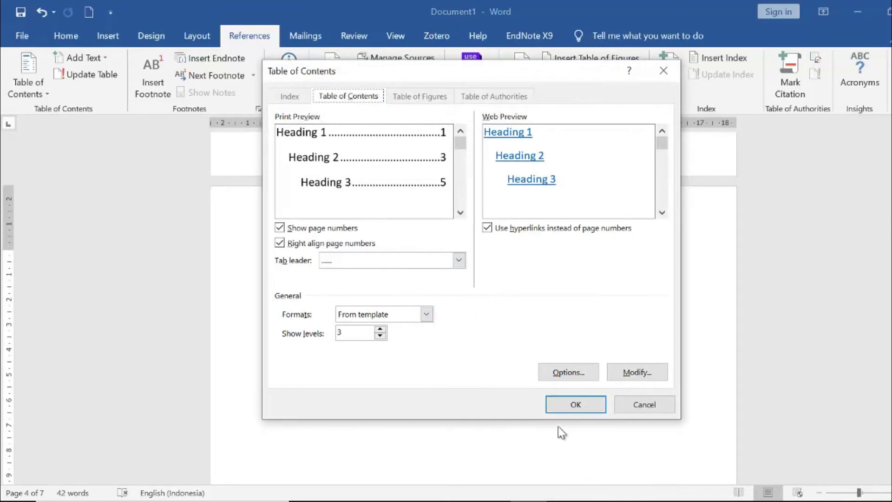
pyautogui.click(575, 405)
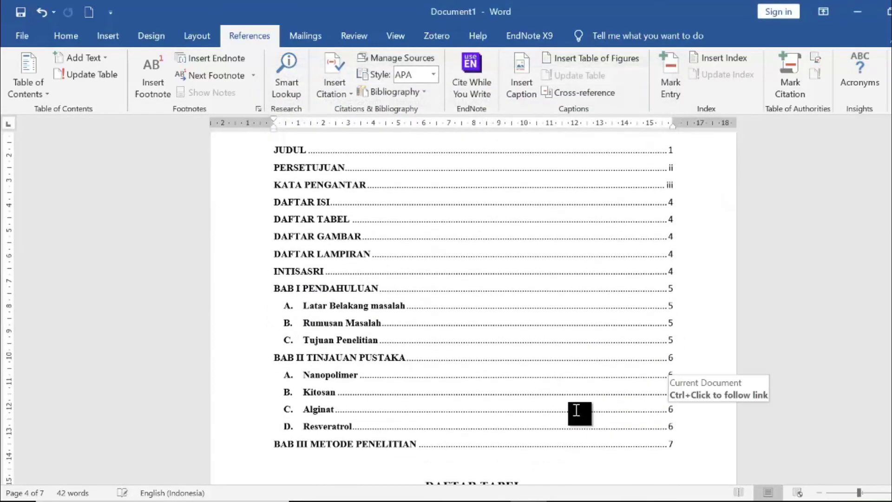
pyautogui.scroll(1, 568, 409)
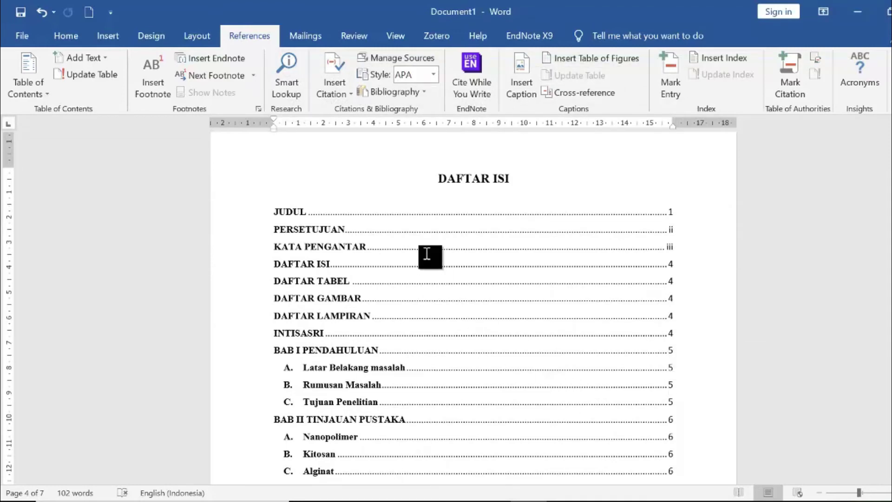
# - Undo the table of contents insertion under DAFTAR ISI and restore it
pyautogui.click(39, 11)
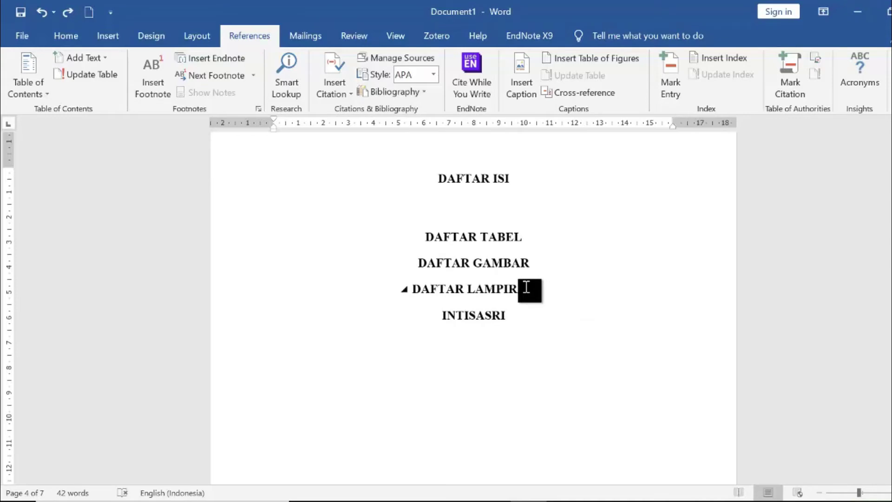
pyautogui.scroll(-10, 527, 287)
pyautogui.scroll(5, 527, 288)
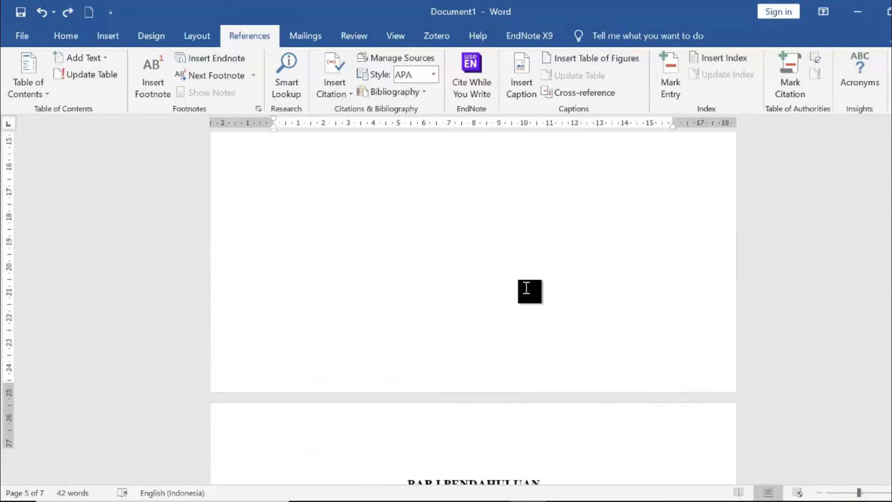
pyautogui.click(68, 11)
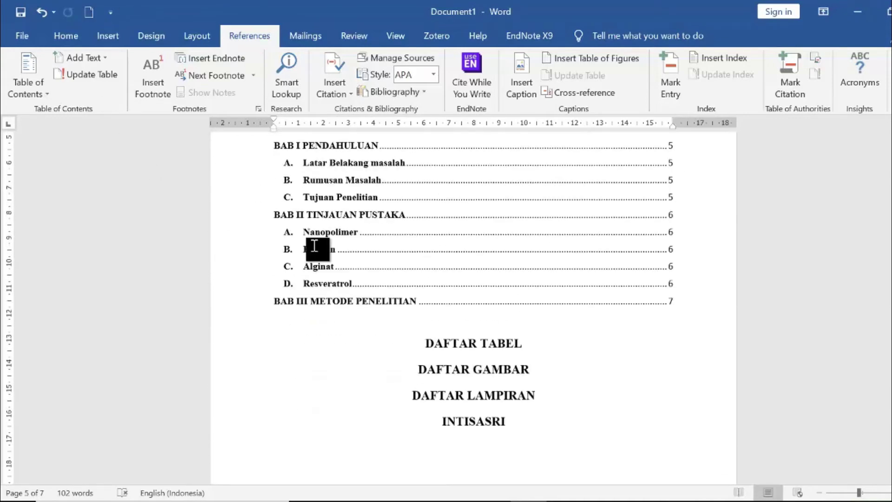
pyautogui.scroll(5, 315, 247)
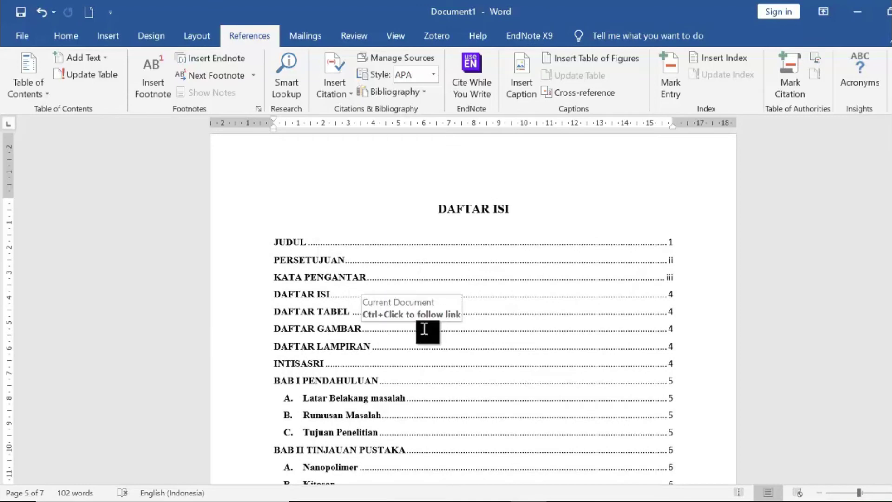
# - Remove the bold formatting from all entries of the table of contents under DAFTAR ISI
pyautogui.scroll(-4, 424, 329)
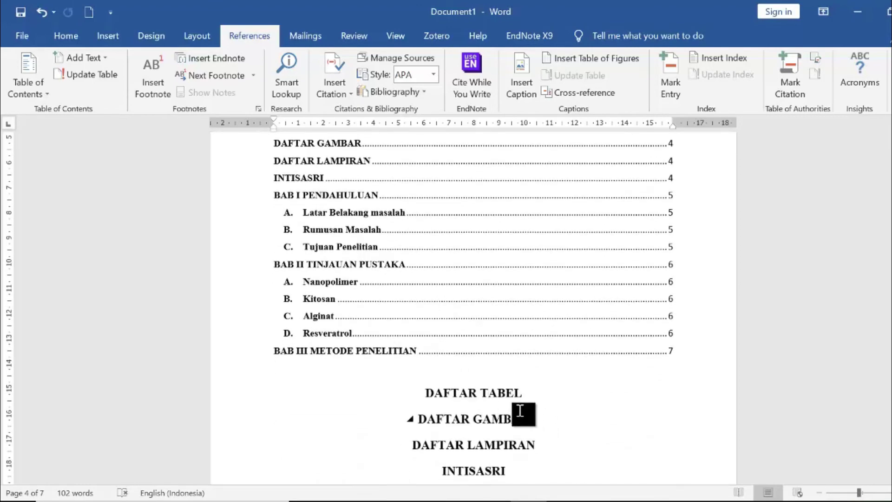
pyautogui.scroll(4, 522, 407)
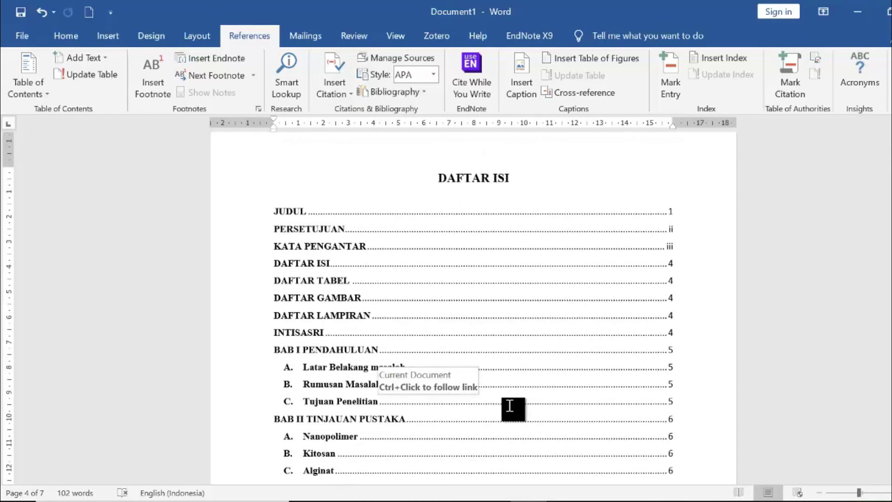
pyautogui.click(370, 246)
pyautogui.scroll(-2, 337, 237)
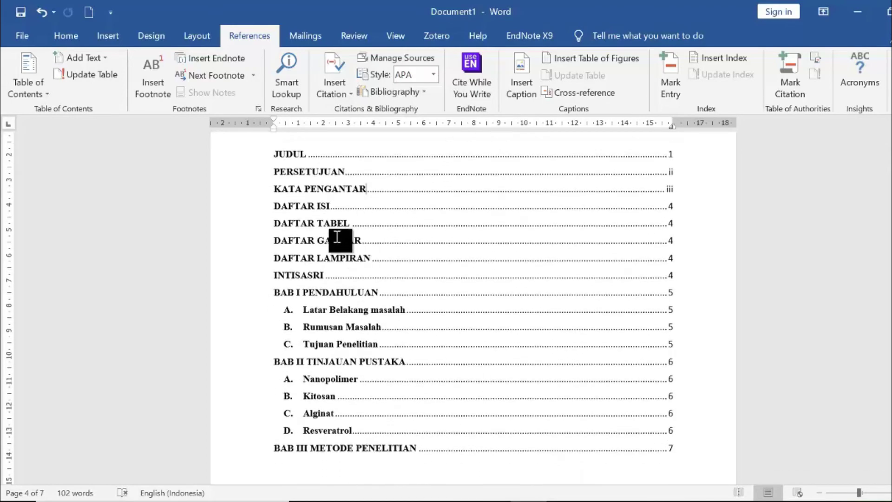
pyautogui.moveTo(274, 153); pyautogui.dragTo(678, 444)
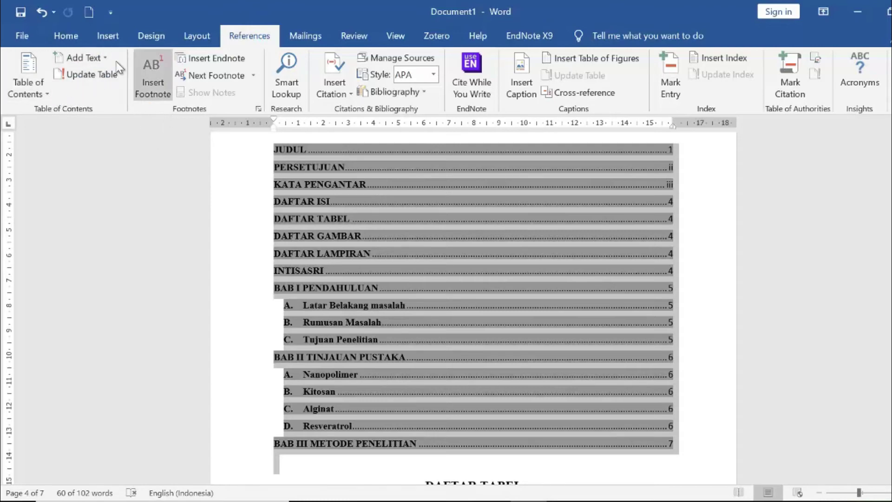
pyautogui.click(78, 44)
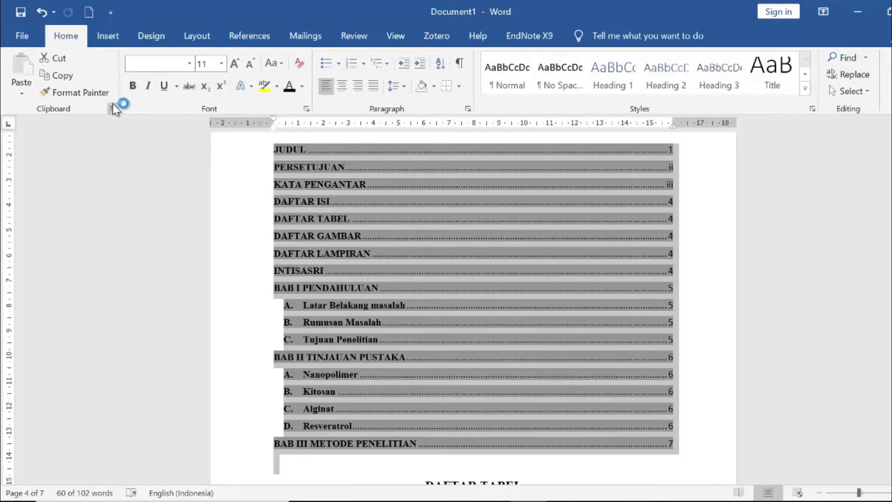
pyautogui.click(133, 86)
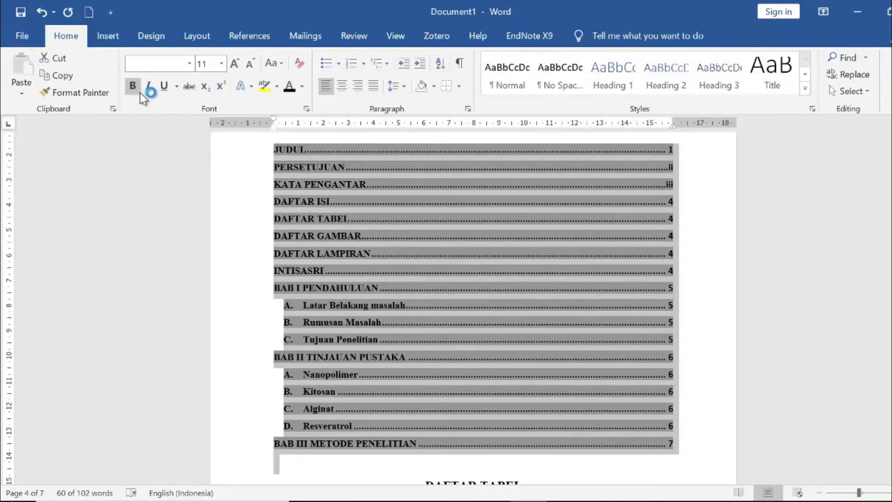
pyautogui.click(135, 86)
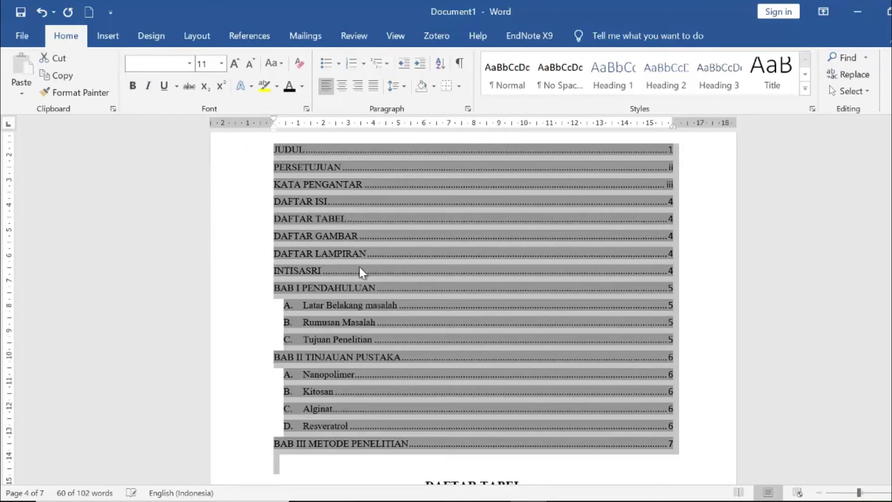
pyautogui.scroll(2, 669, 288)
pyautogui.click(606, 226)
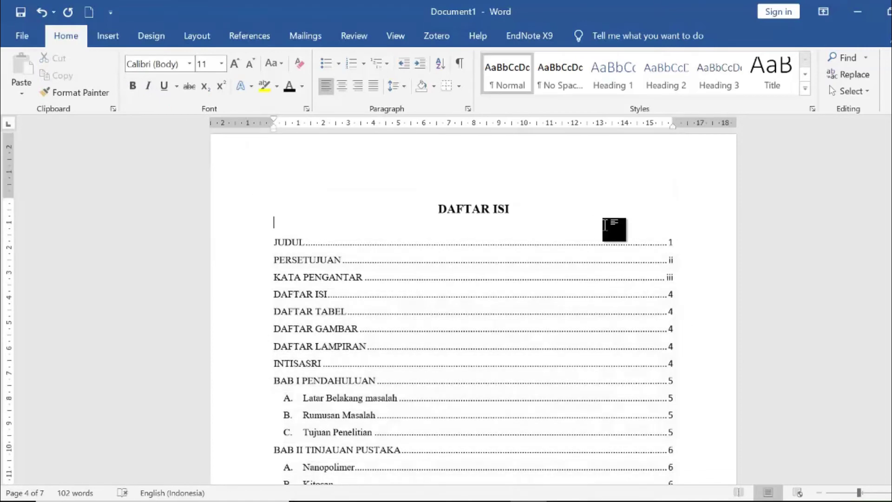
# - Update the entire table of contents under DAFTAR ISI, including entries and page numbers
pyautogui.scroll(-1, 607, 227)
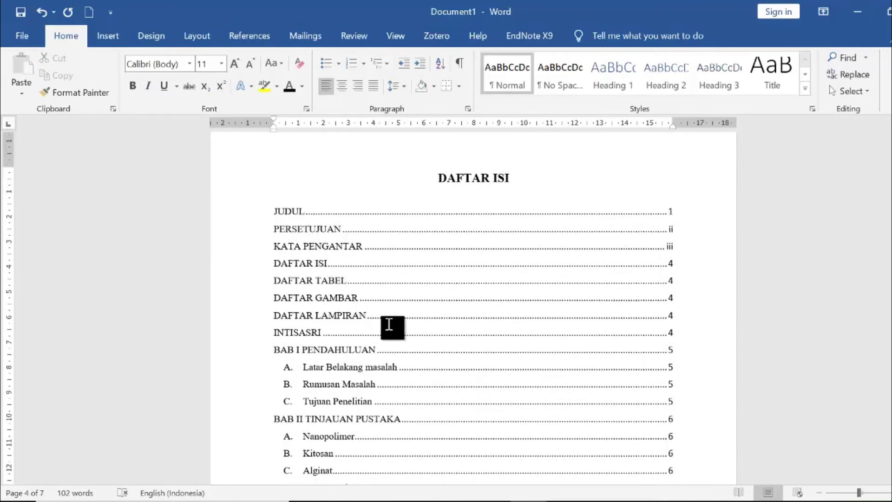
pyautogui.scroll(-8, 409, 352)
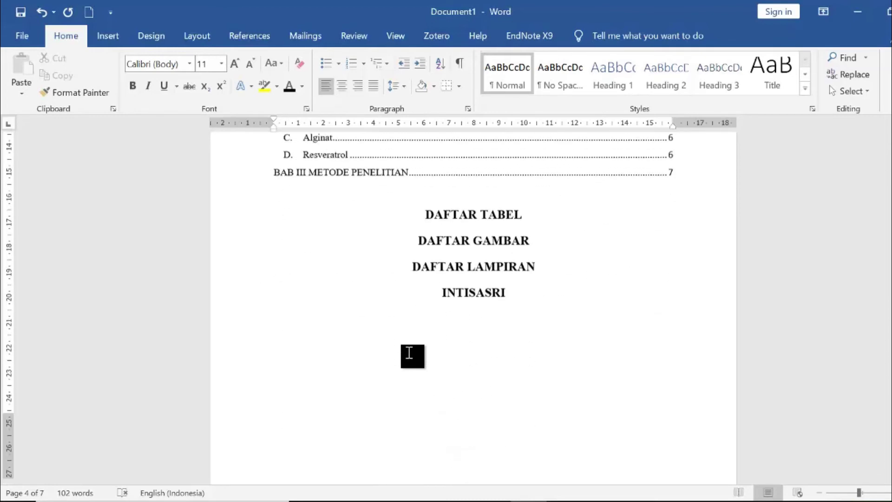
pyautogui.scroll(-4, 619, 432)
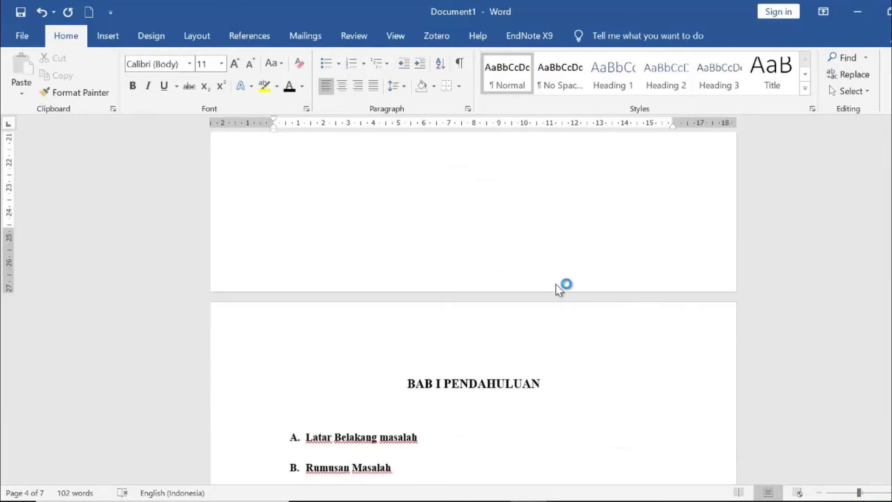
pyautogui.scroll(2, 478, 320)
pyautogui.scroll(10, 478, 319)
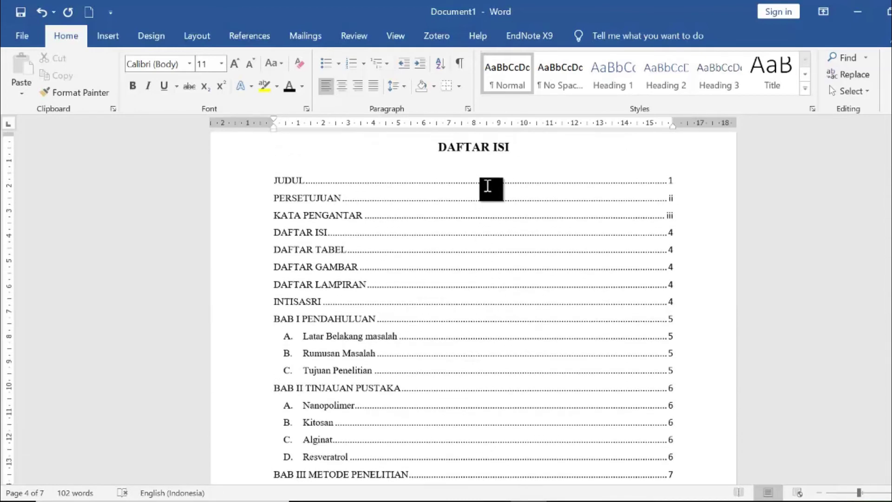
pyautogui.click(355, 182)
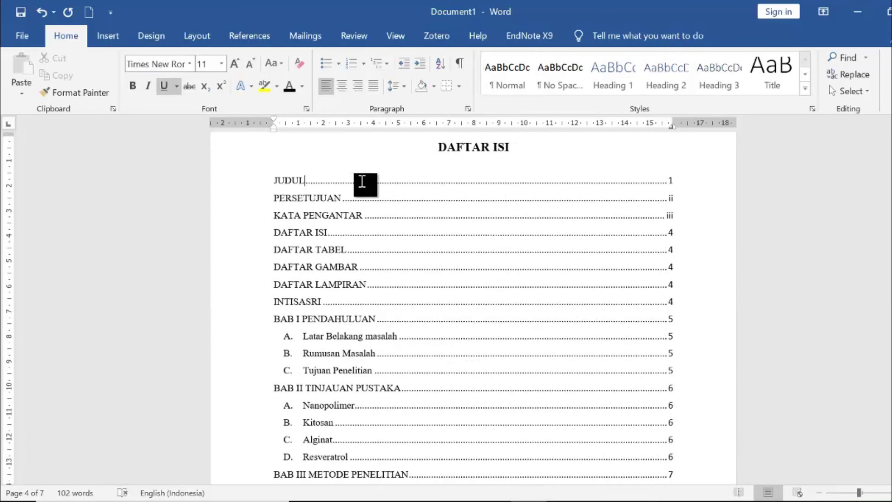
pyautogui.rightClick(356, 182)
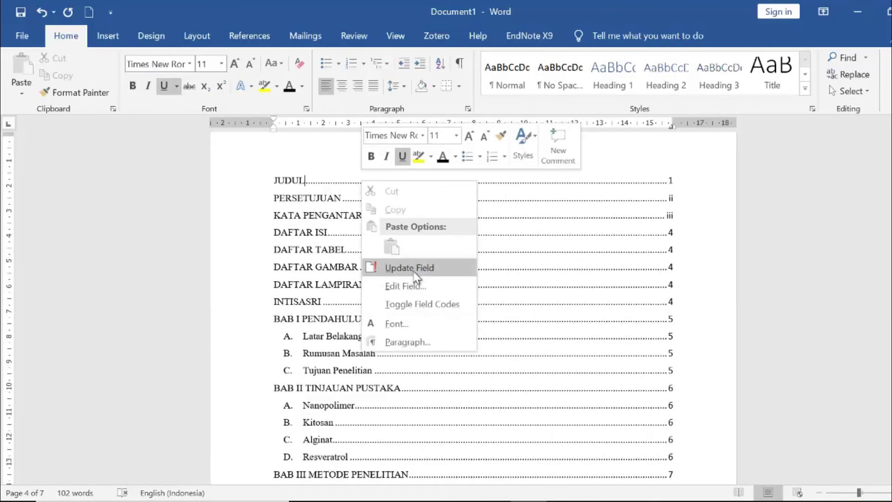
pyautogui.click(432, 272)
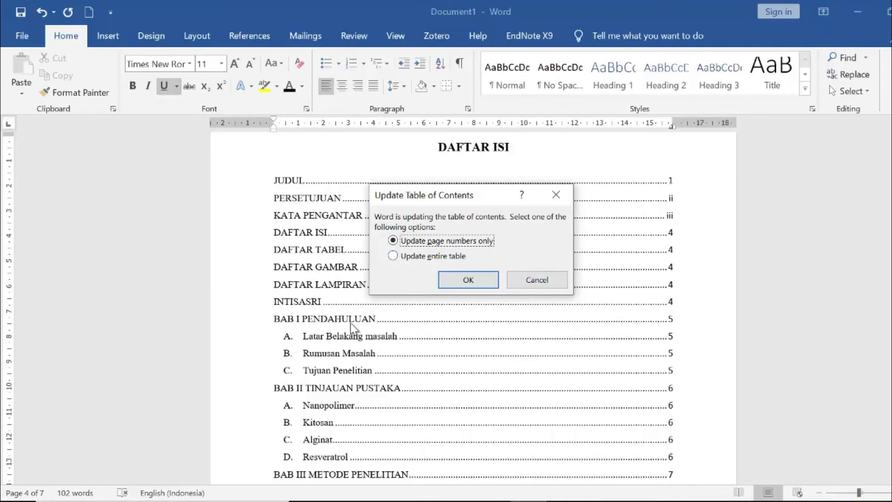
pyautogui.click(418, 254)
pyautogui.click(467, 286)
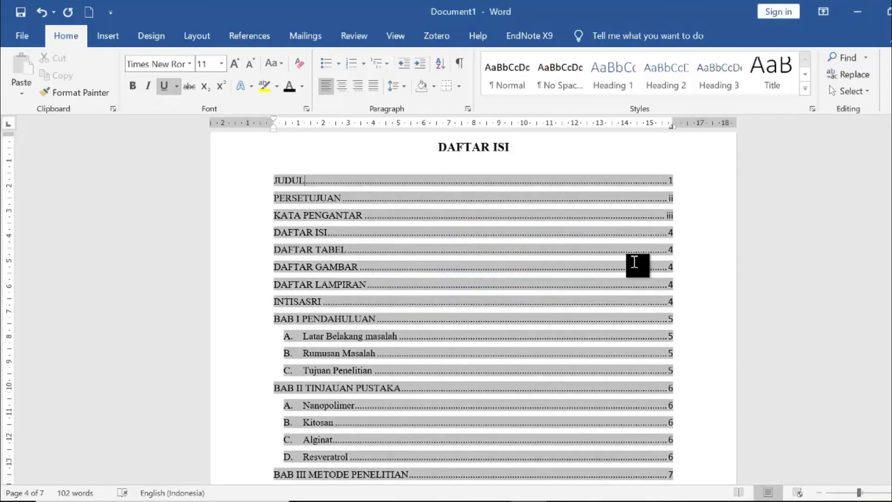
# - Add a blank centred line beneath the Latar Belakang masalah subheading in BAB I PENDAHULUAN
pyautogui.scroll(-6, 675, 304)
pyautogui.click(675, 304)
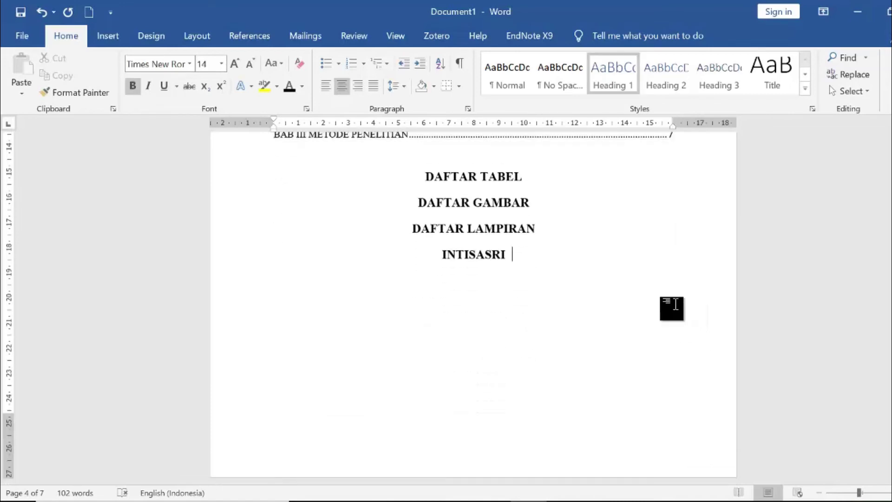
pyautogui.scroll(3, 529, 297)
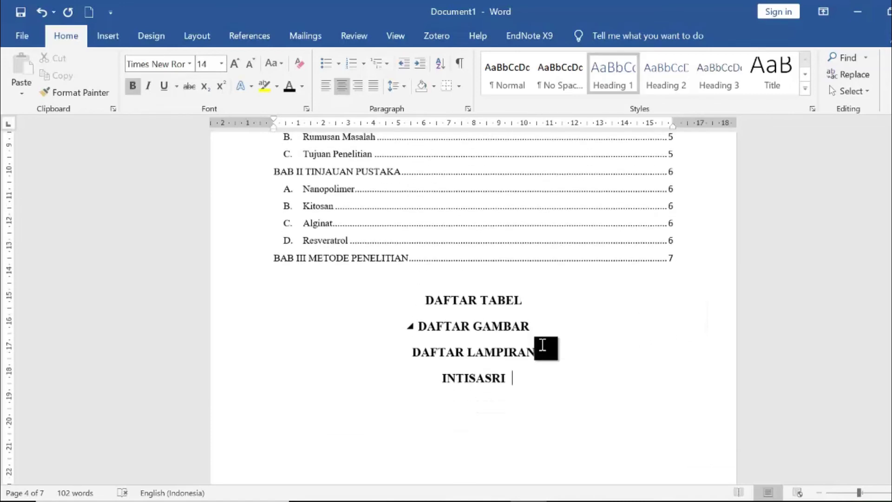
pyautogui.scroll(-8, 558, 362)
pyautogui.scroll(2, 604, 390)
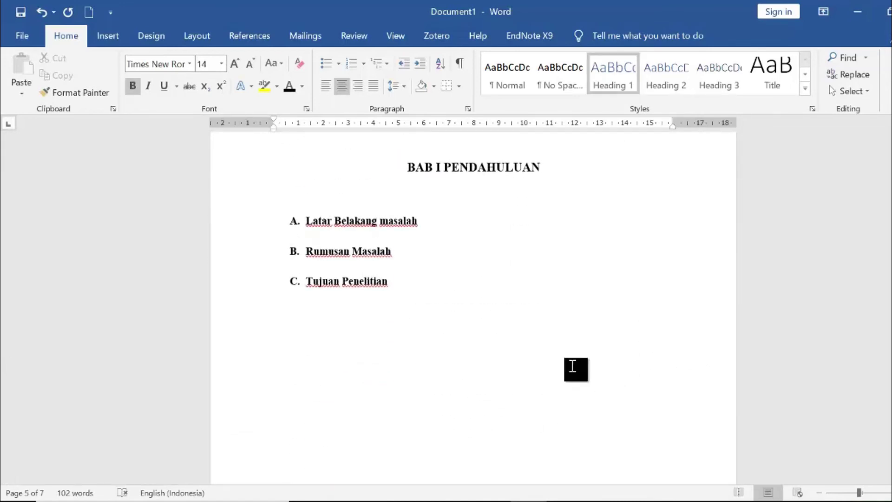
pyautogui.click(443, 220)
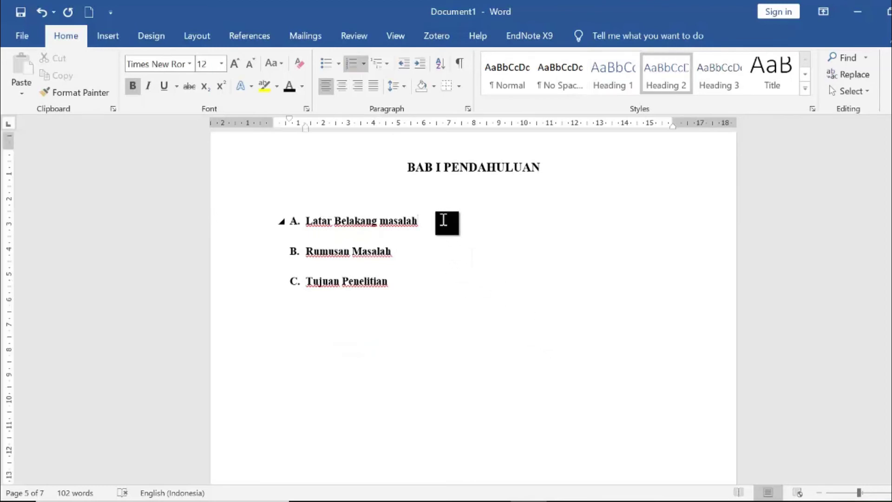
pyautogui.press('Return')
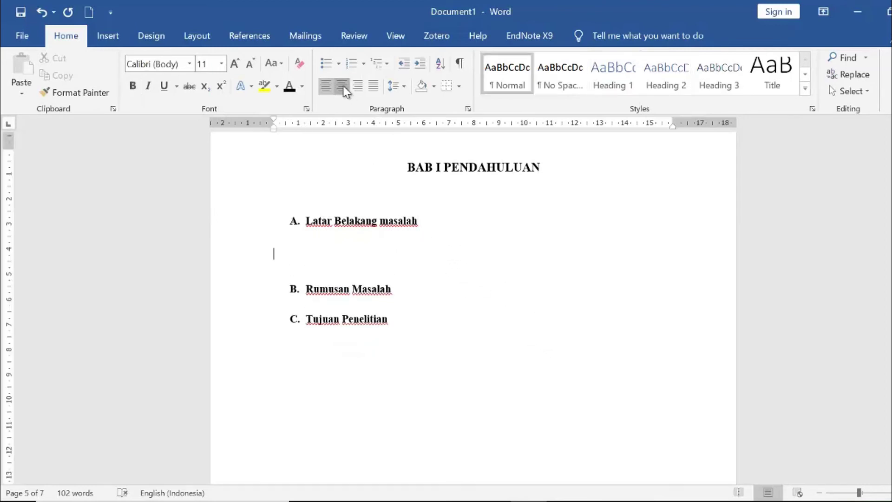
pyautogui.click(343, 85)
# - Create a new caption label Gambar and insert the caption "Gambar 1. Struktur resvetratrol" beneath Latar Belakang masalah
pyautogui.click(254, 37)
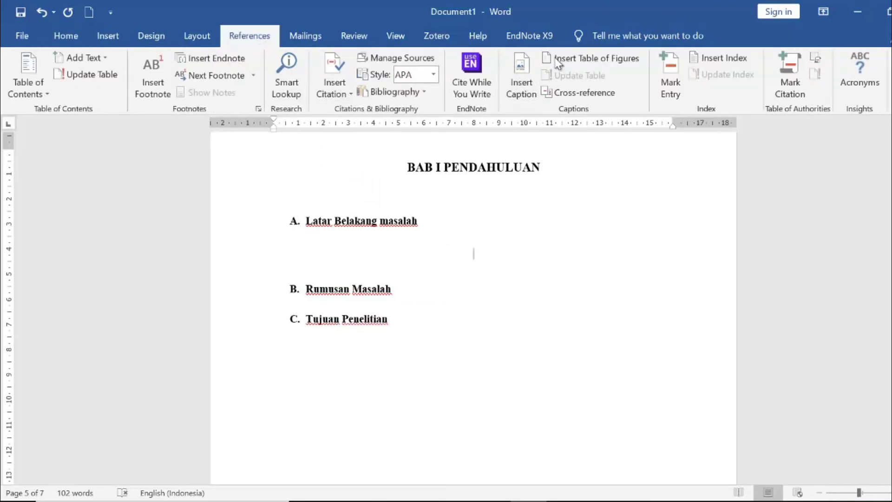
pyautogui.click(529, 75)
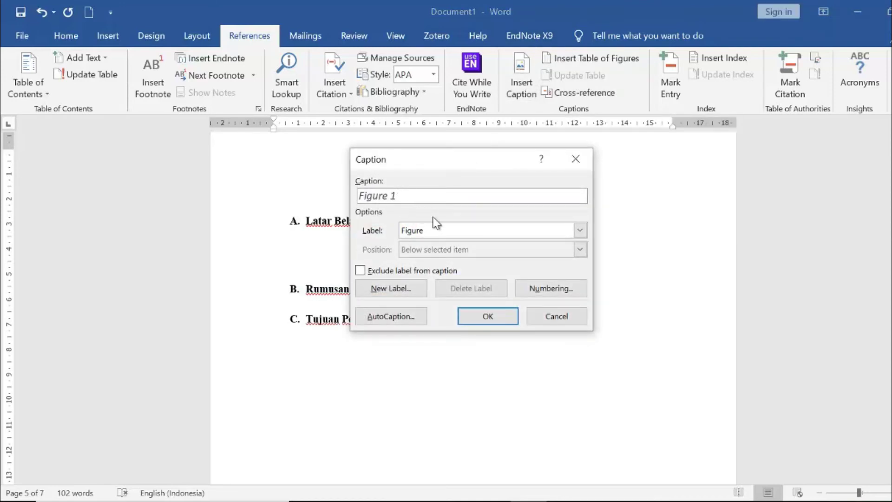
pyautogui.click(401, 294)
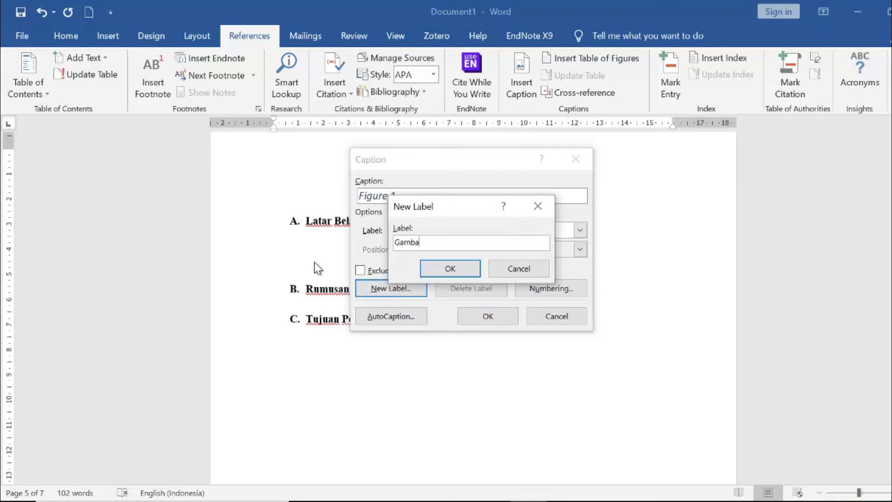
pyautogui.click(446, 272)
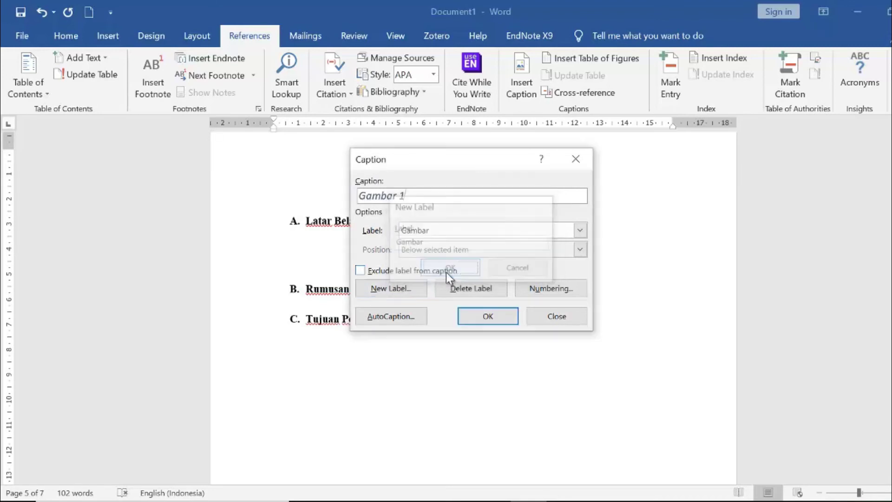
pyautogui.click(488, 316)
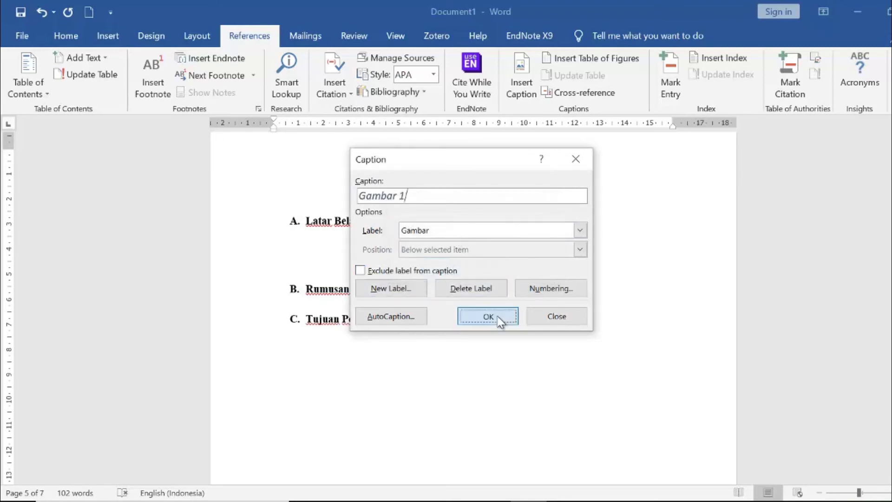
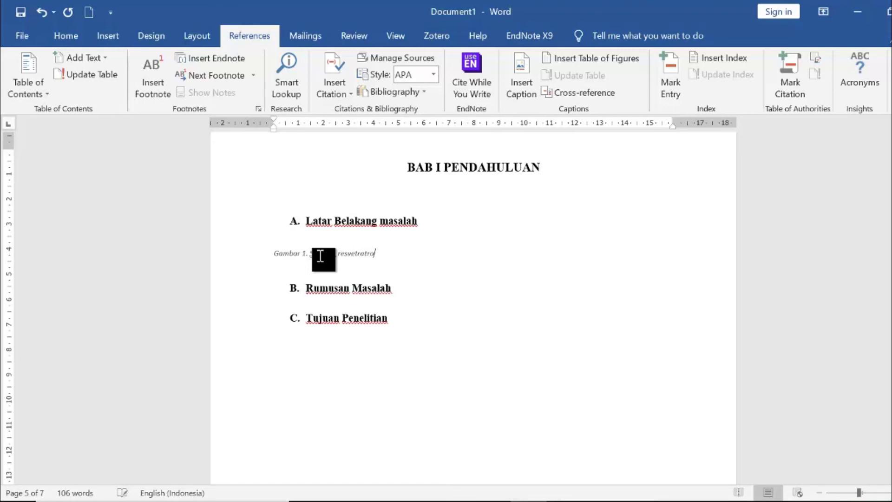
# - Format the Gambar 1 caption as Times New Roman, size 10, bold, non-italic, black and centred
pyautogui.click(272, 253)
pyautogui.click(66, 33)
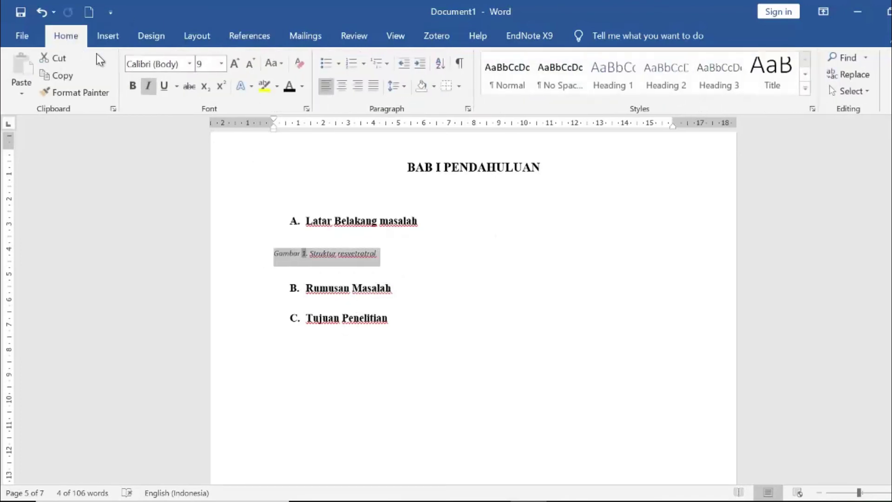
pyautogui.click(189, 64)
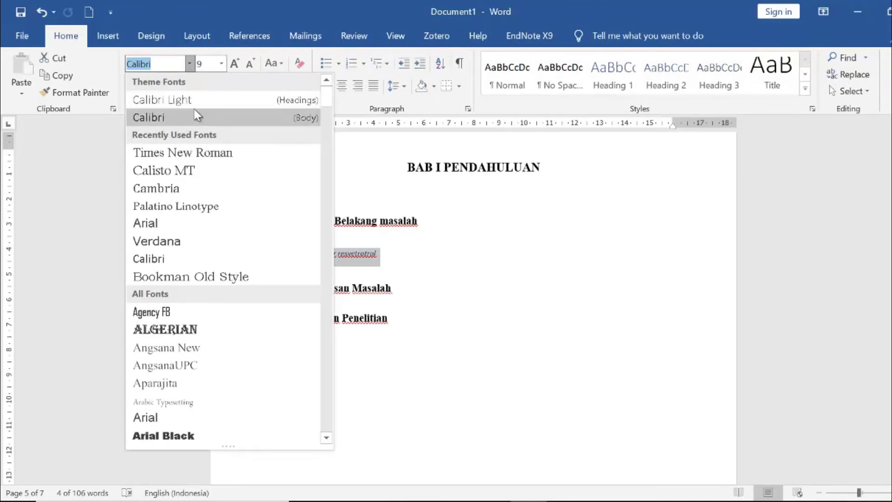
pyautogui.click(207, 152)
pyautogui.click(221, 65)
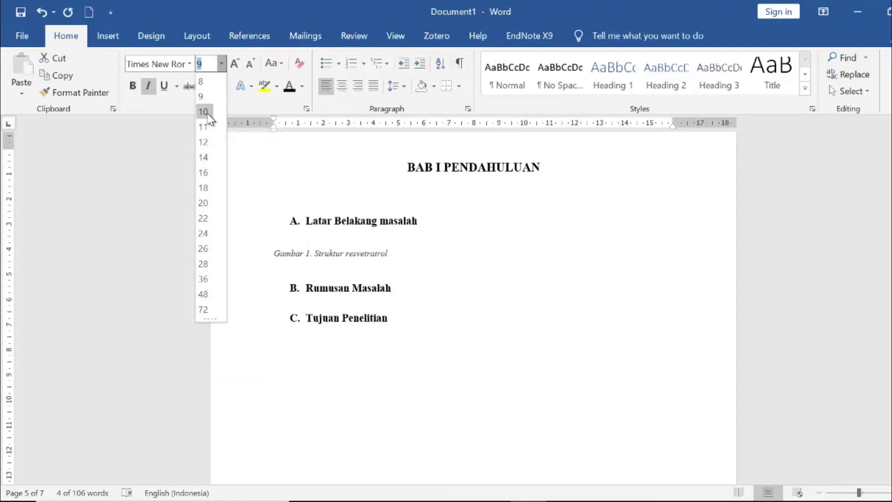
pyautogui.click(205, 112)
pyautogui.click(148, 87)
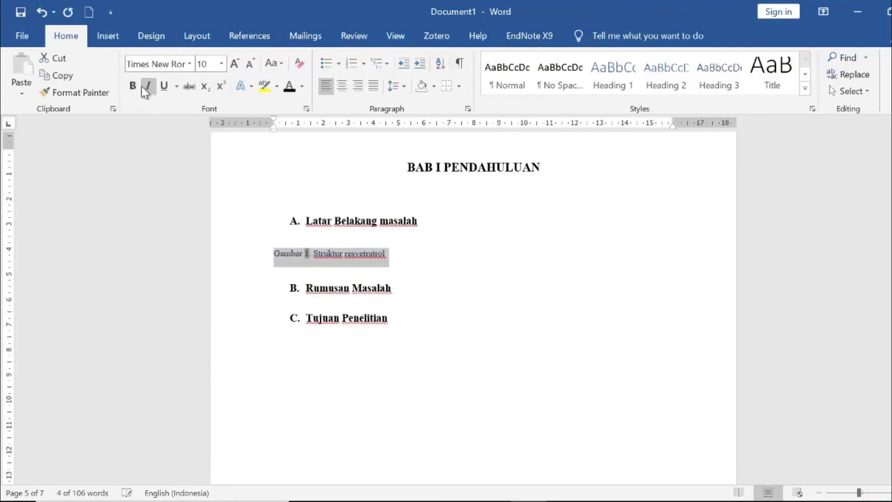
pyautogui.click(133, 85)
pyautogui.click(289, 86)
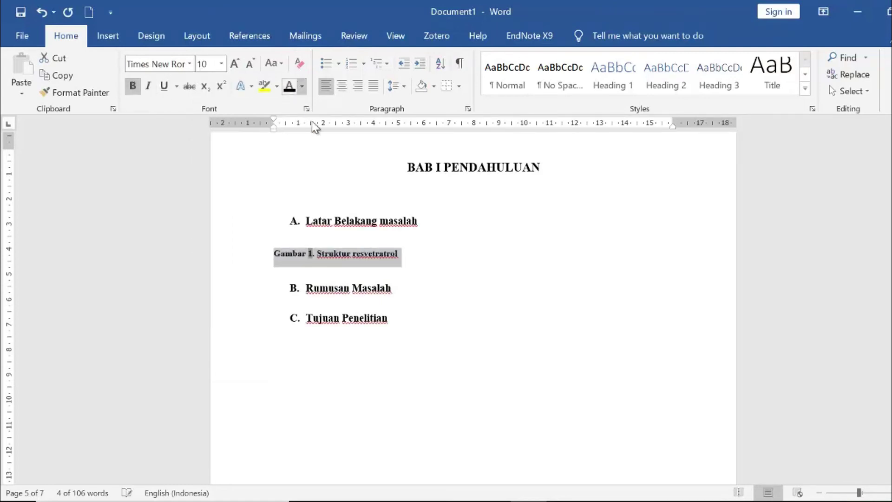
pyautogui.click(343, 88)
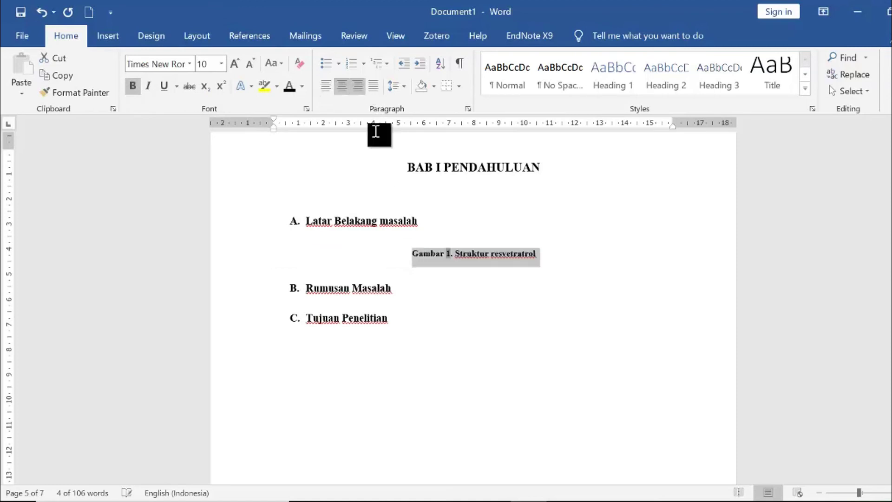
pyautogui.click(486, 237)
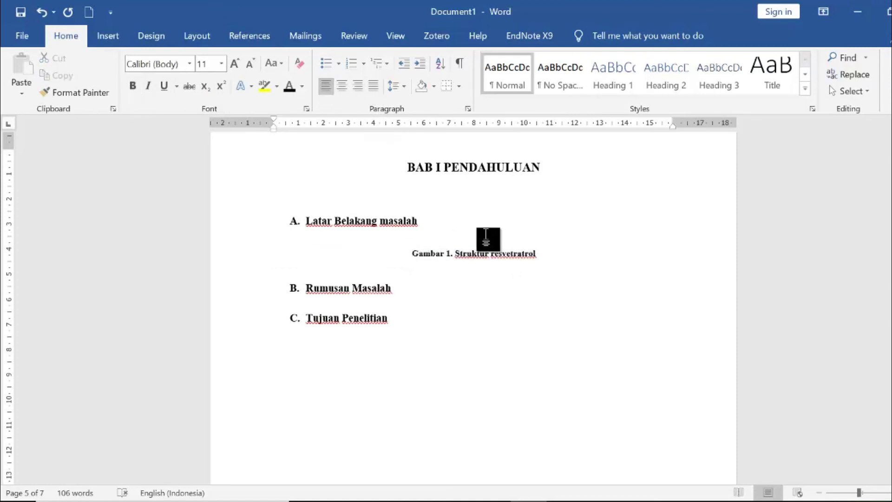
pyautogui.moveTo(513, 255); pyautogui.dragTo(548, 261)
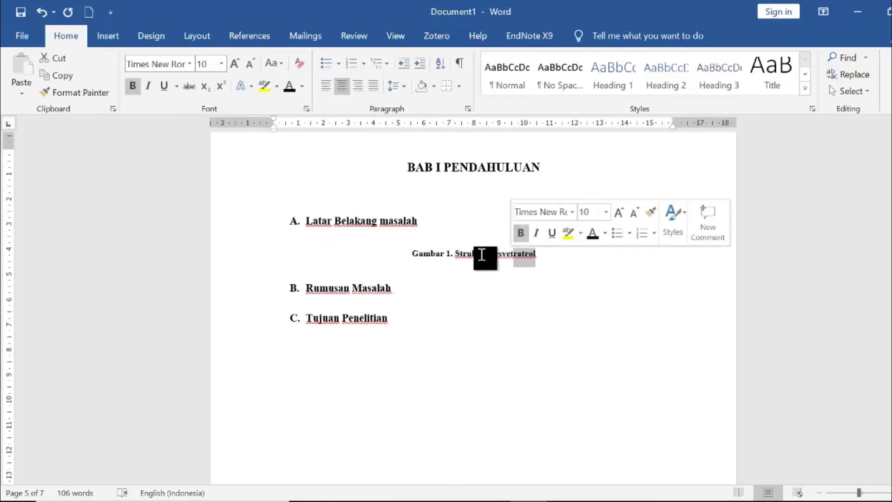
# - Add a blank line beneath the DAFTAR GAMBAR heading
pyautogui.click(450, 257)
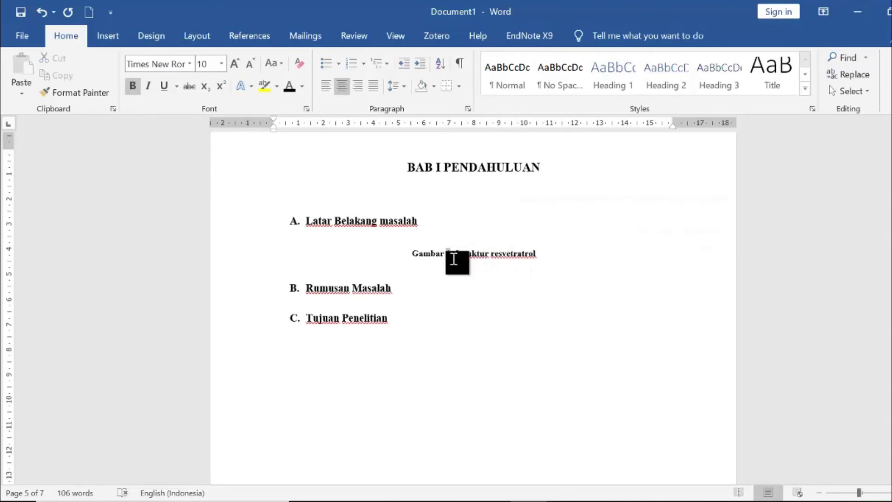
pyautogui.scroll(10, 592, 260)
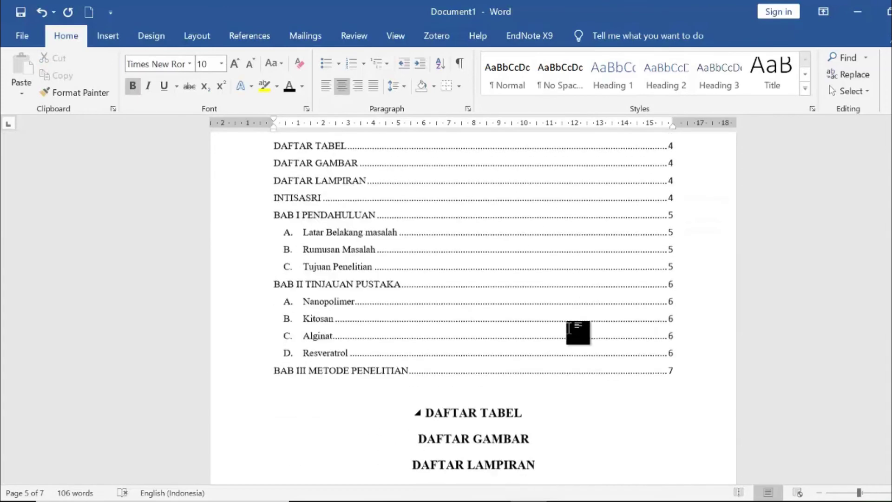
pyautogui.scroll(-4, 557, 302)
pyautogui.click(541, 263)
pyautogui.press('Return')
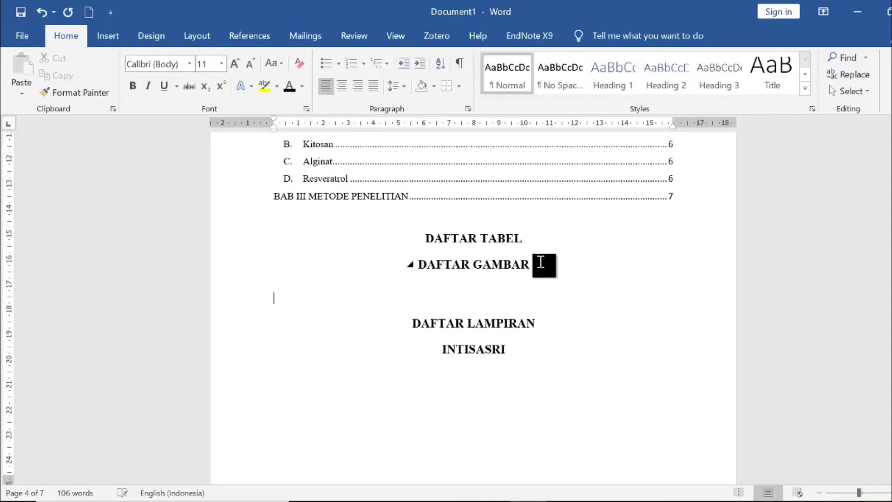
# - Insert a table of figures for the caption label Gambar beneath DAFTAR GAMBAR, including labels and numbers
pyautogui.click(249, 36)
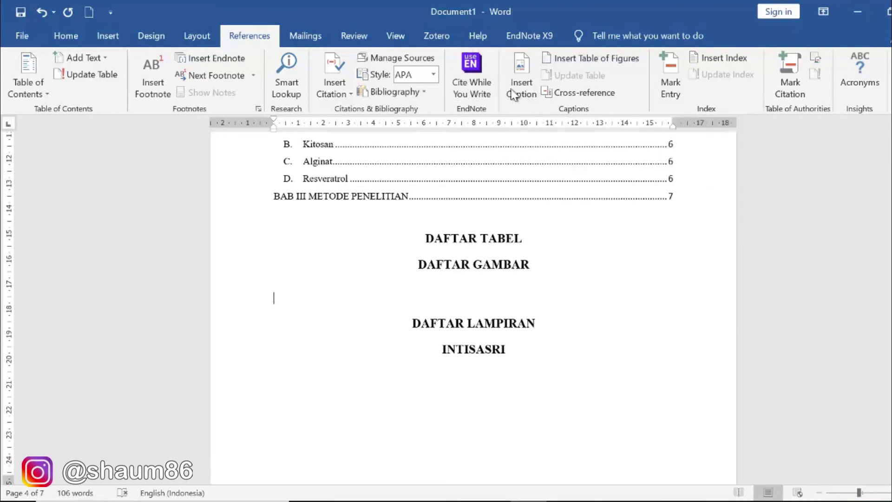
pyautogui.click(599, 62)
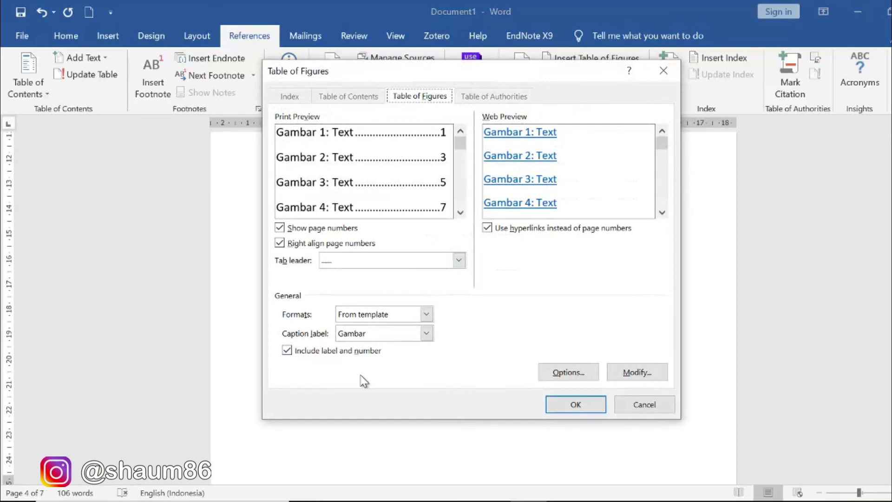
pyautogui.click(425, 333)
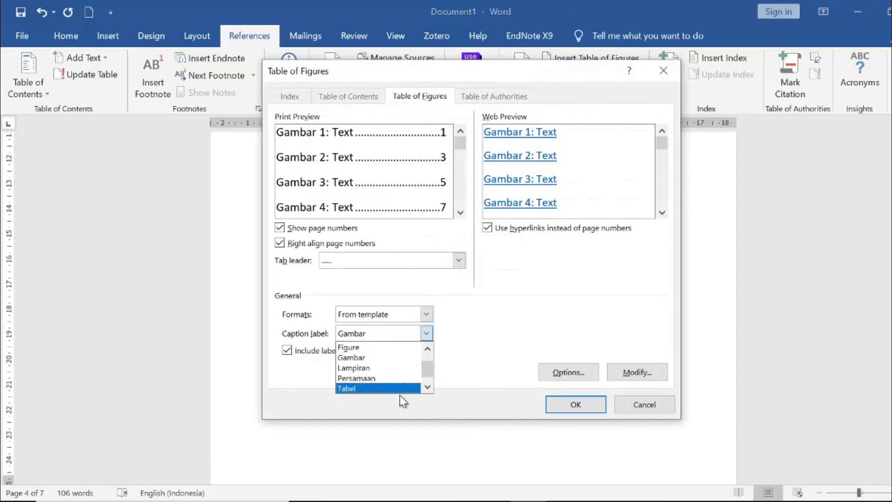
pyautogui.click(368, 357)
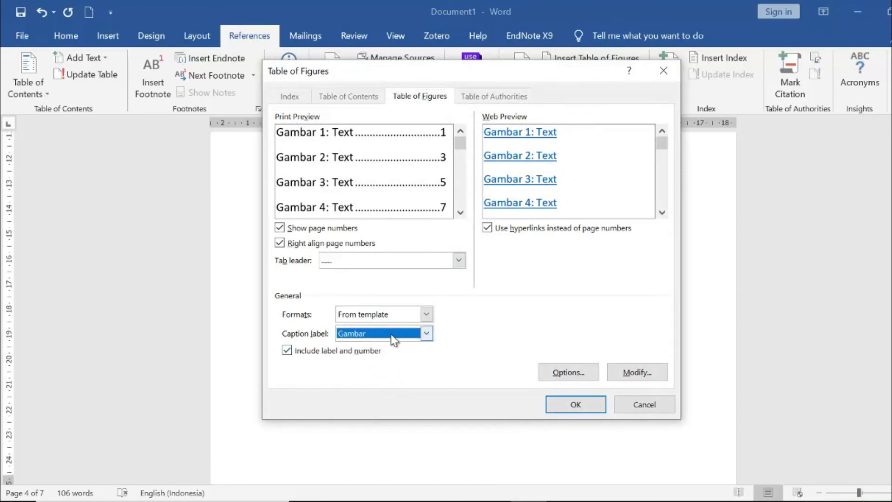
pyautogui.click(575, 403)
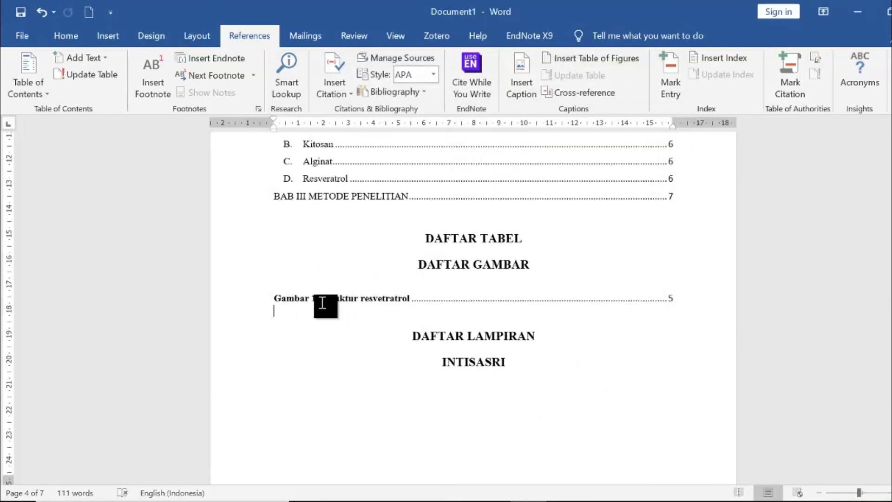
# - Add four blank lines beneath the Gambar 1 caption in BAB I PENDAHULUAN
pyautogui.scroll(-12, 412, 360)
pyautogui.scroll(1, 416, 361)
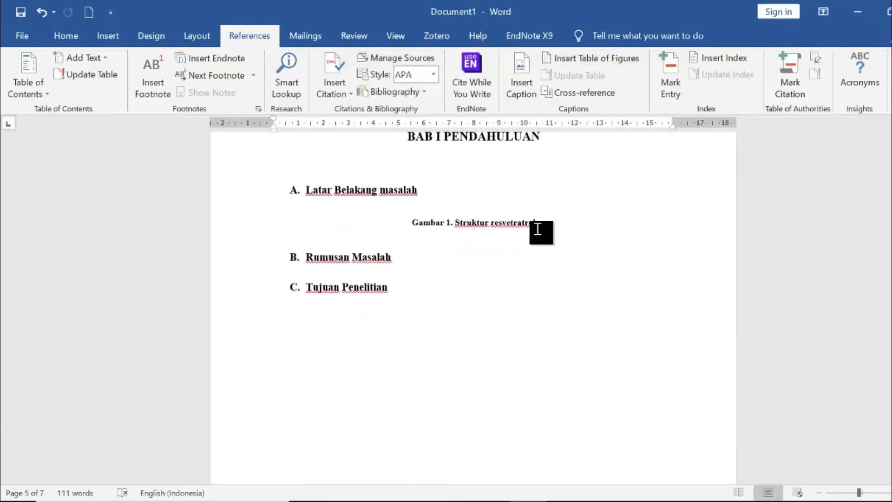
pyautogui.click(537, 229)
pyautogui.press('Return')
pyautogui.press('Return')
pyautogui.press('Return')
pyautogui.press('Return')
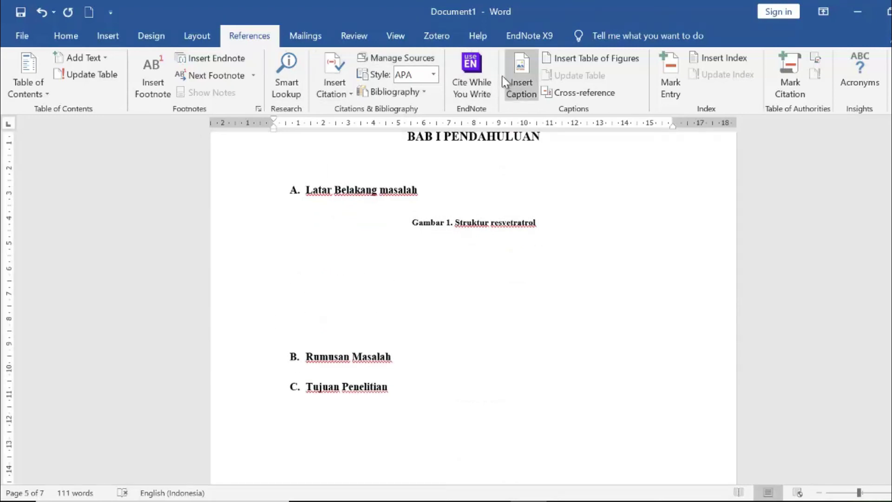
# - Insert the caption "Gambar 2. Tanaman jjjjjcjjc" with the Gambar label above the Rumusan Masalah subheading
pyautogui.click(516, 79)
pyautogui.click(450, 232)
pyautogui.click(450, 233)
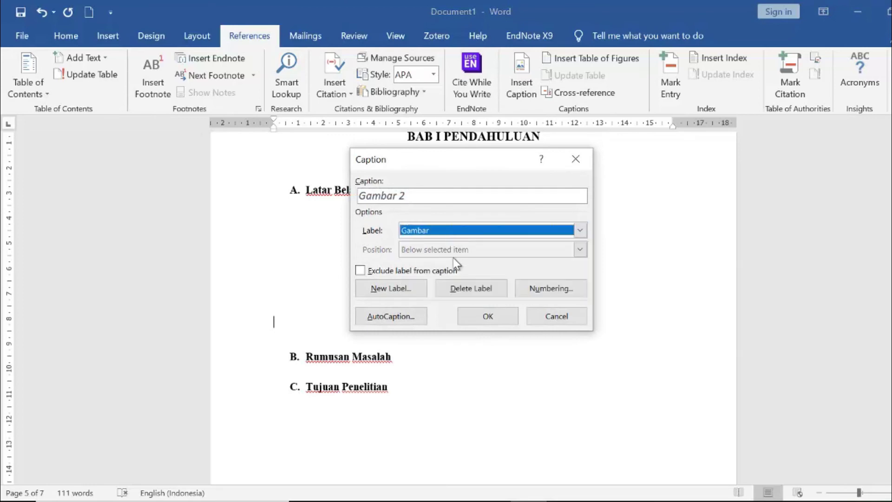
pyautogui.click(483, 317)
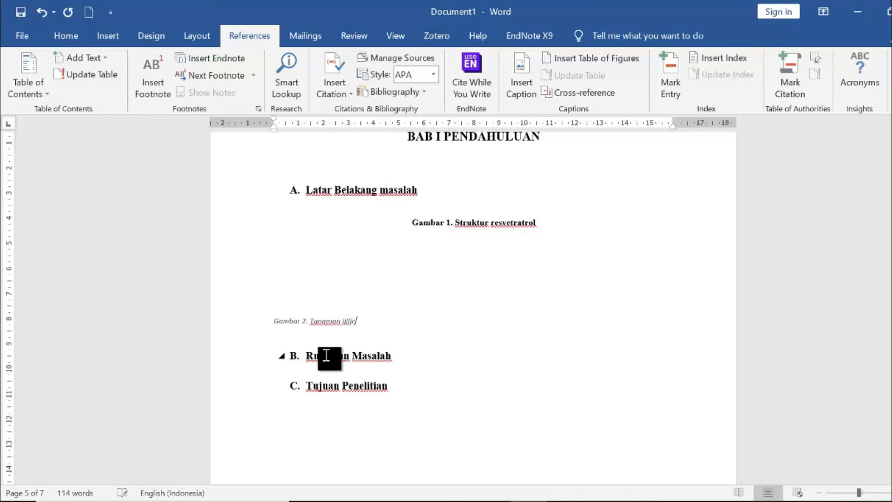
# - Format the Gambar 2 caption as Times New Roman, size 10, bold, non-italic, black and centred
pyautogui.moveTo(365, 320); pyautogui.dragTo(274, 321)
pyautogui.click(67, 38)
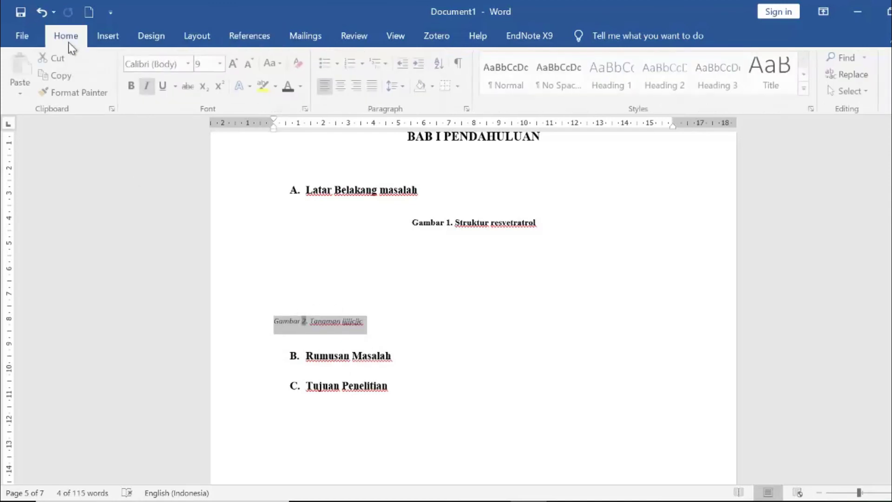
pyautogui.click(148, 87)
pyautogui.click(132, 86)
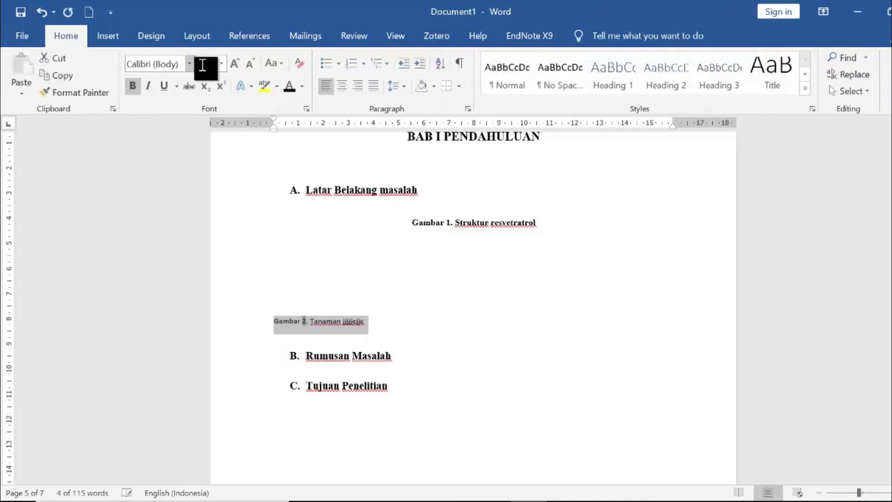
pyautogui.click(289, 87)
pyautogui.click(342, 87)
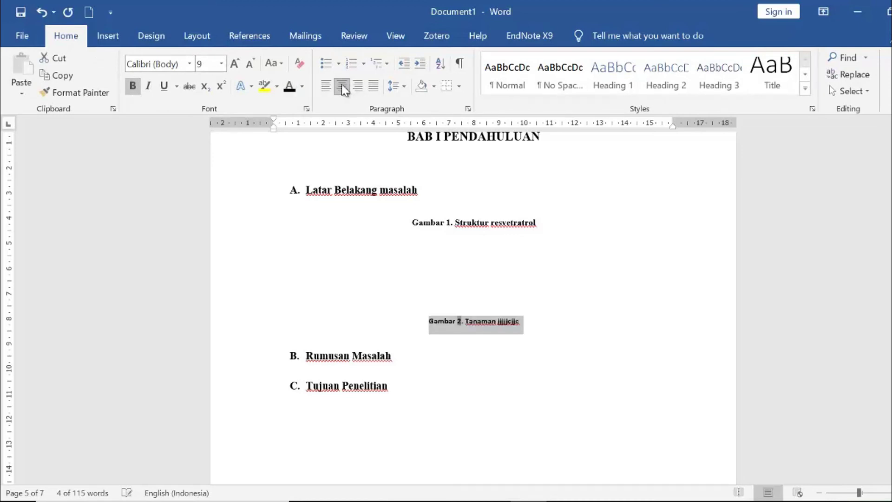
pyautogui.click(221, 64)
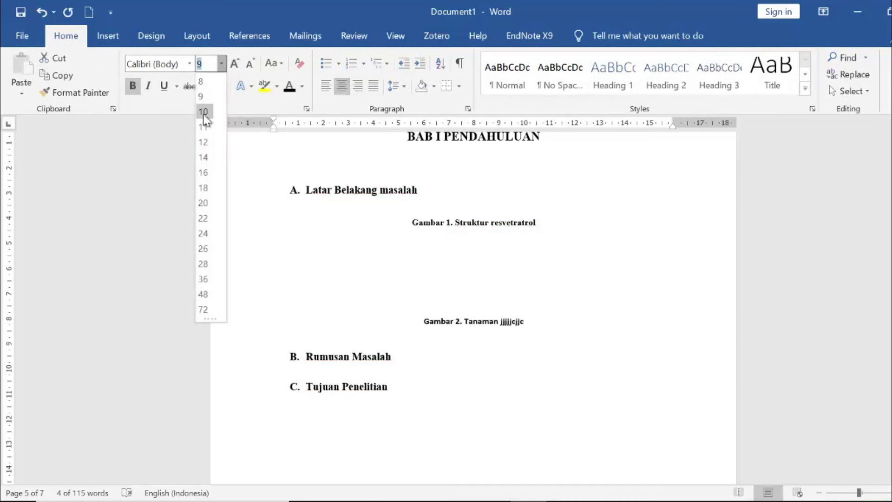
pyautogui.click(203, 114)
pyautogui.click(189, 64)
pyautogui.click(208, 147)
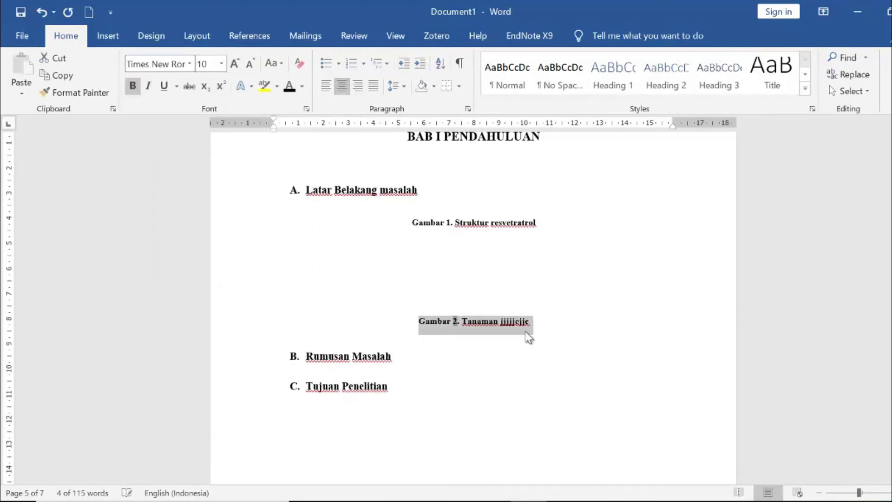
pyautogui.click(576, 328)
# - Update the entire table of figures under DAFTAR GAMBAR, including entries and page numbers
pyautogui.scroll(10, 599, 320)
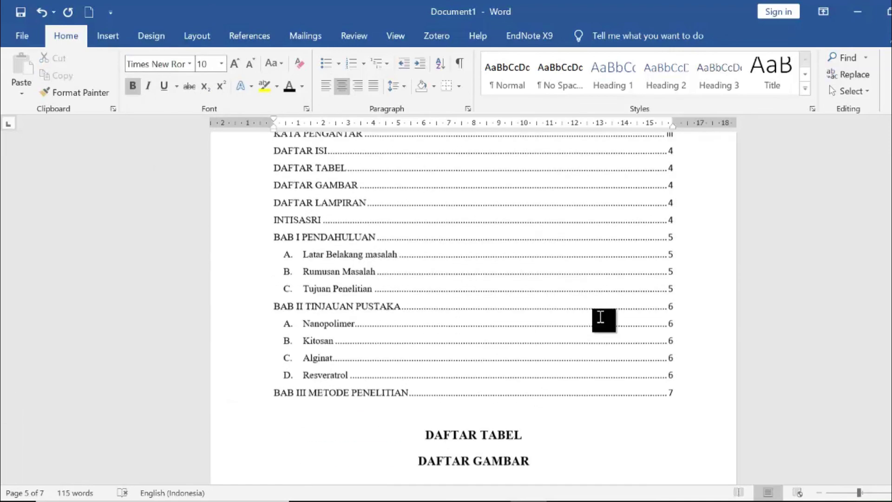
pyautogui.scroll(-3, 602, 319)
pyautogui.scroll(-1, 598, 321)
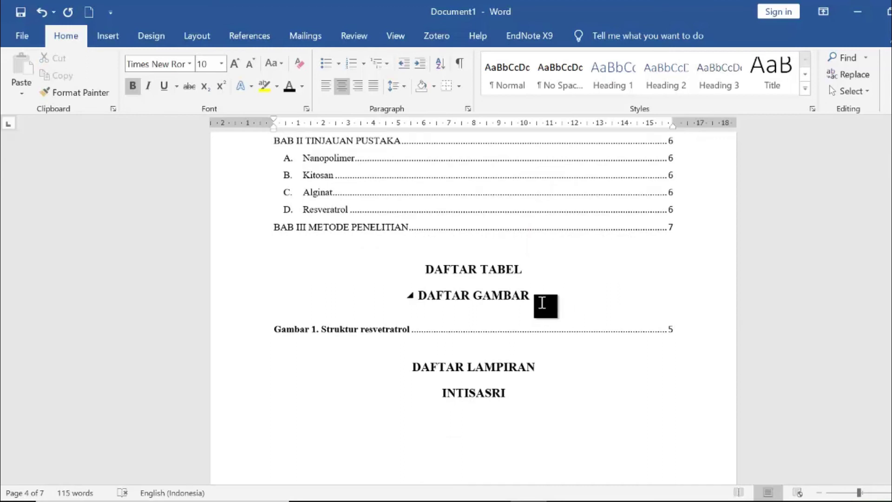
pyautogui.click(559, 333)
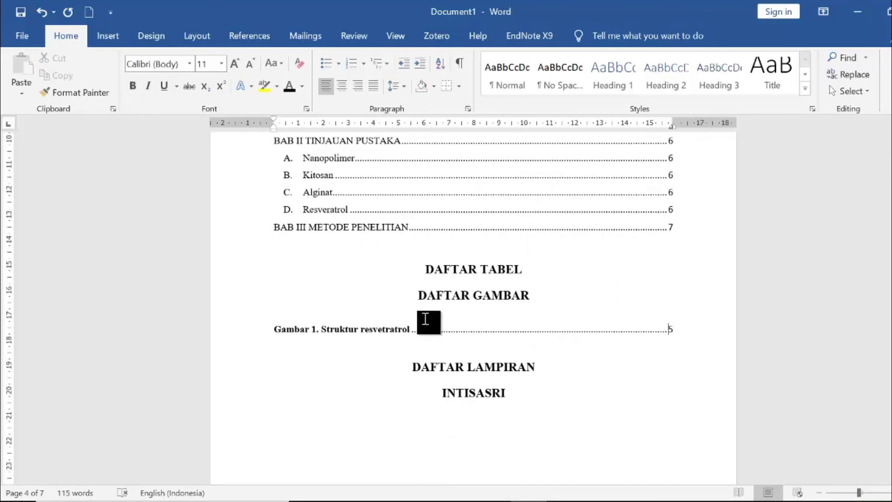
pyautogui.click(402, 328)
pyautogui.rightClick(402, 329)
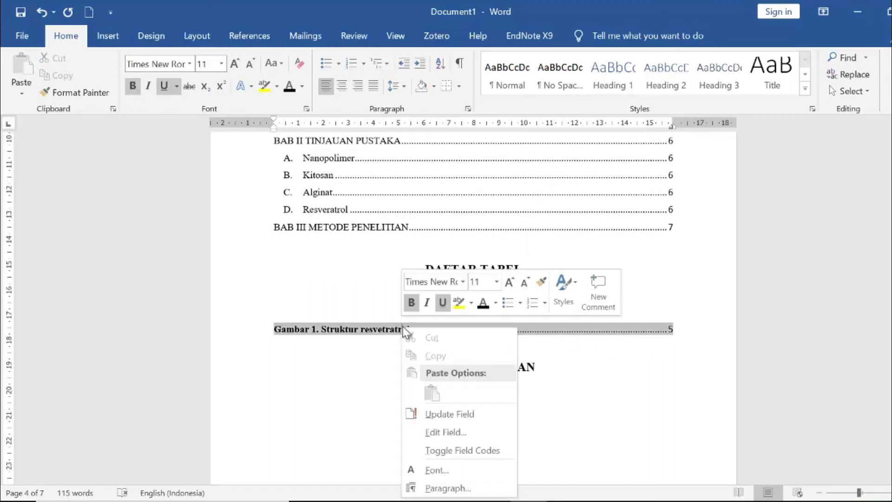
pyautogui.click(449, 414)
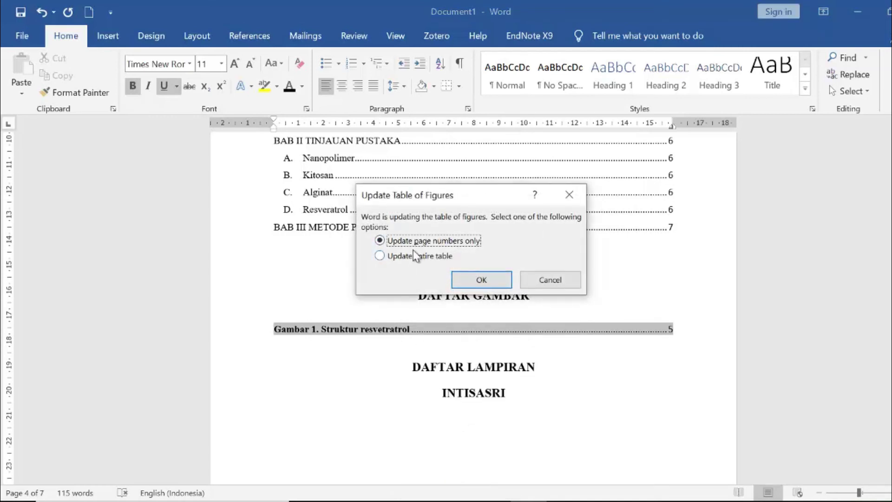
pyautogui.click(380, 256)
pyautogui.click(481, 280)
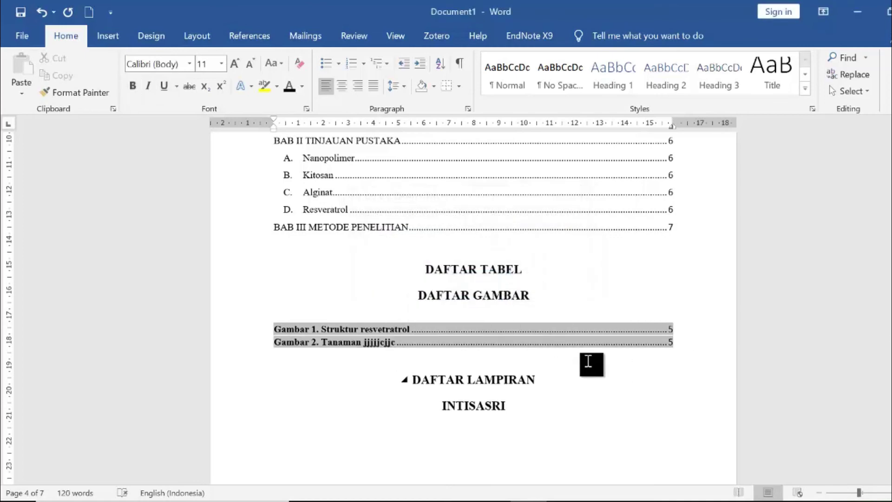
# - Add four blank lines beneath the Gambar 2 caption in BAB I PENDAHULUAN
pyautogui.scroll(-1, 579, 358)
pyautogui.scroll(-3, 580, 358)
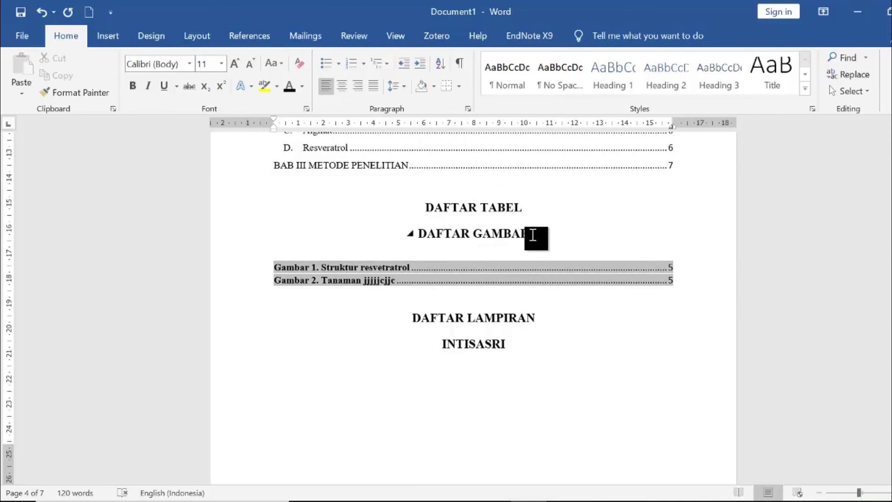
pyautogui.scroll(-10, 555, 320)
pyautogui.scroll(-2, 555, 320)
pyautogui.scroll(2, 530, 267)
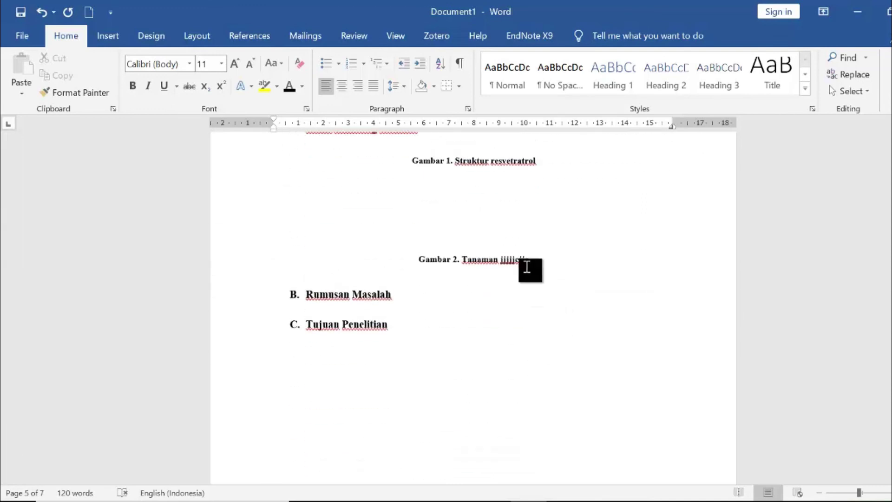
pyautogui.click(576, 264)
pyautogui.press('Return')
pyautogui.press('Return')
pyautogui.press('Return')
pyautogui.press('Return')
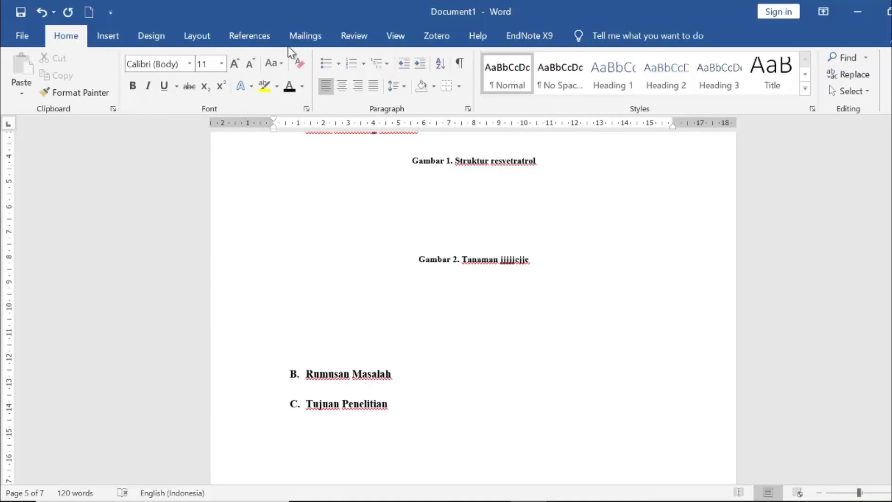
# - Insert a caption with the Tabel label above Rumusan Masalah, reading "Tabel 1." followed by a placeholder title
pyautogui.click(249, 37)
pyautogui.click(521, 77)
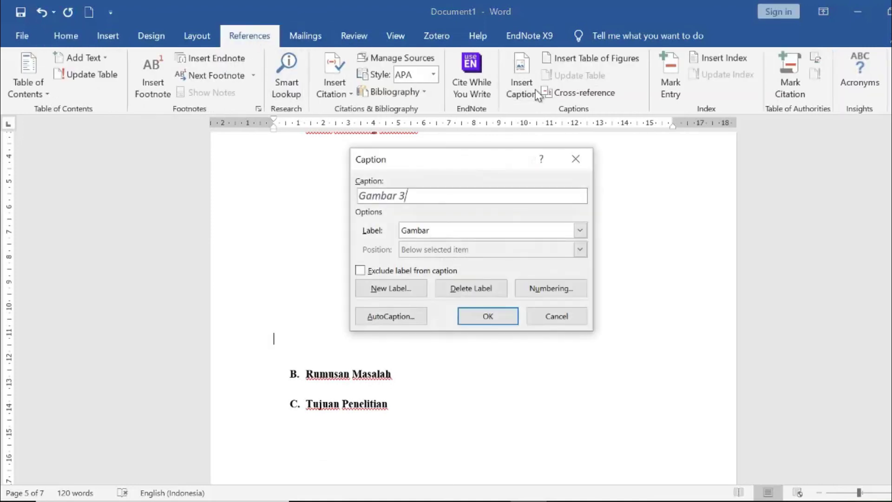
pyautogui.click(509, 235)
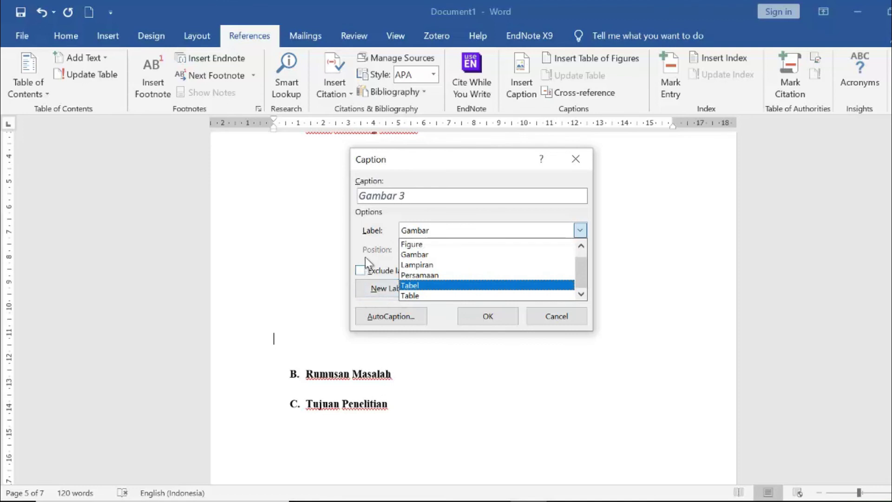
pyautogui.click(359, 244)
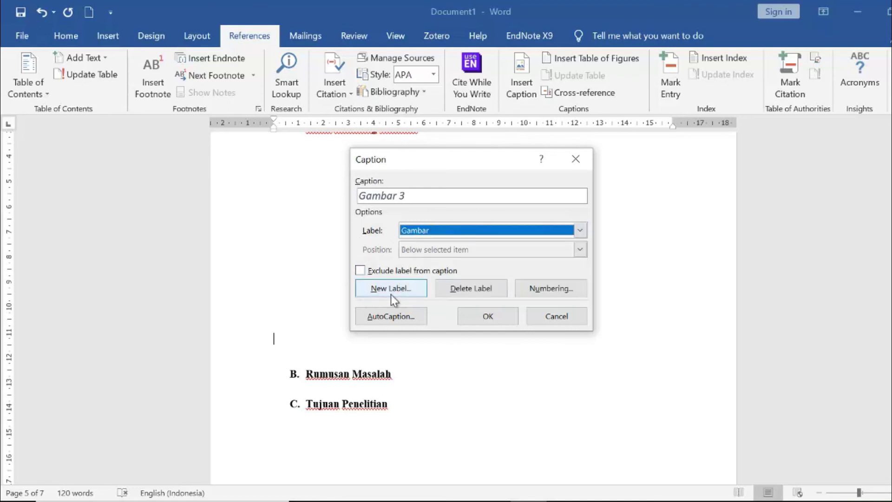
pyautogui.click(486, 233)
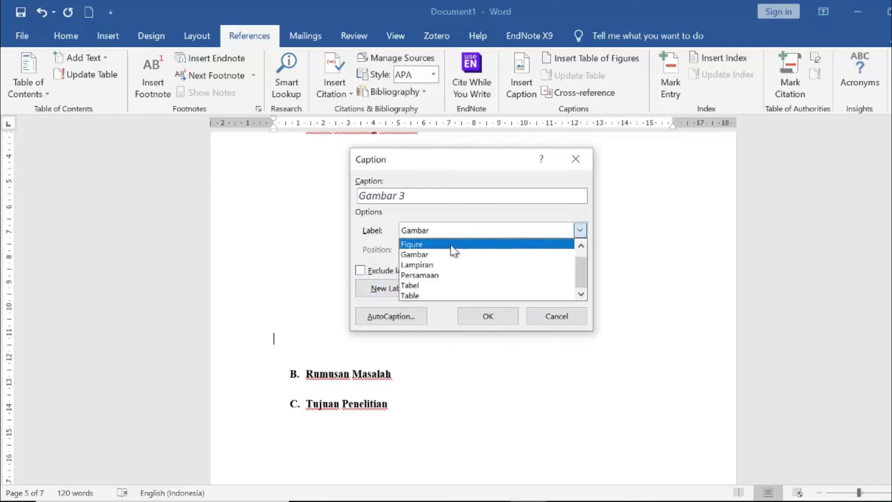
pyautogui.click(429, 285)
pyautogui.click(501, 320)
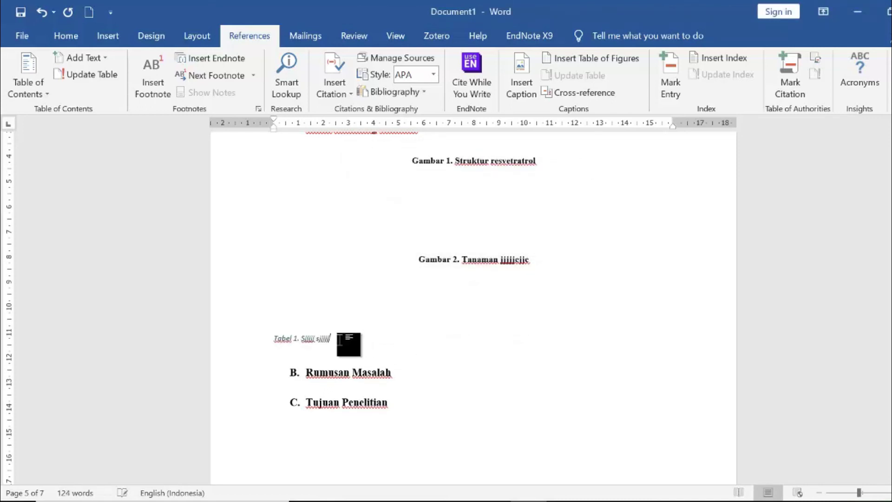
pyautogui.write('. Siiiii siiiii')
# - Remove the italics from the Tabel 1 caption and centre it
pyautogui.moveTo(328, 339); pyautogui.dragTo(267, 334)
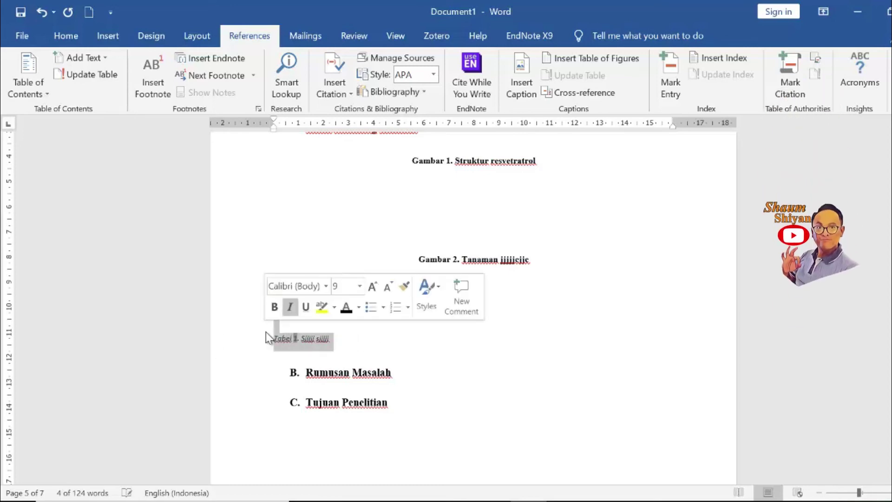
pyautogui.hotkey('ctrl', 'i')
pyautogui.click(62, 37)
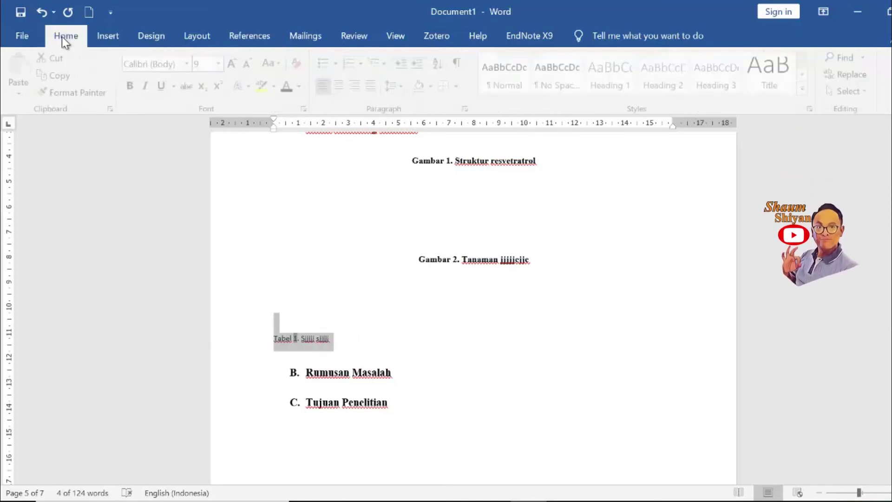
pyautogui.click(342, 86)
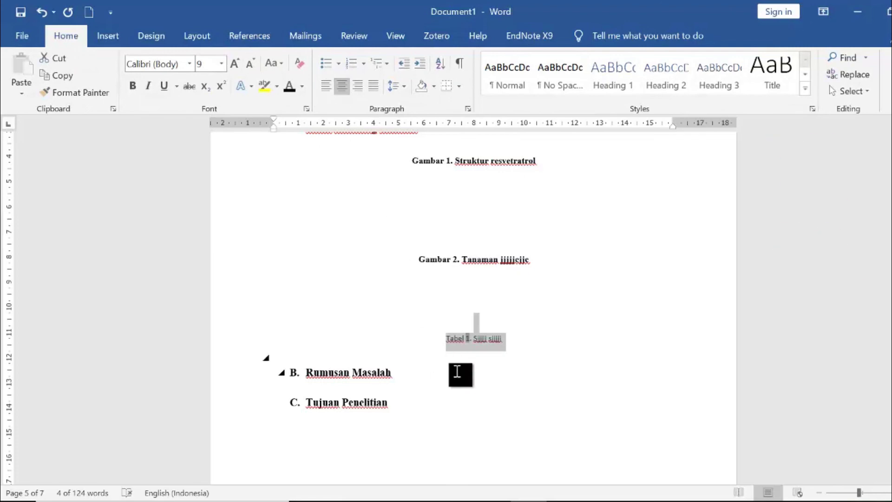
pyautogui.click(536, 344)
pyautogui.scroll(10, 536, 343)
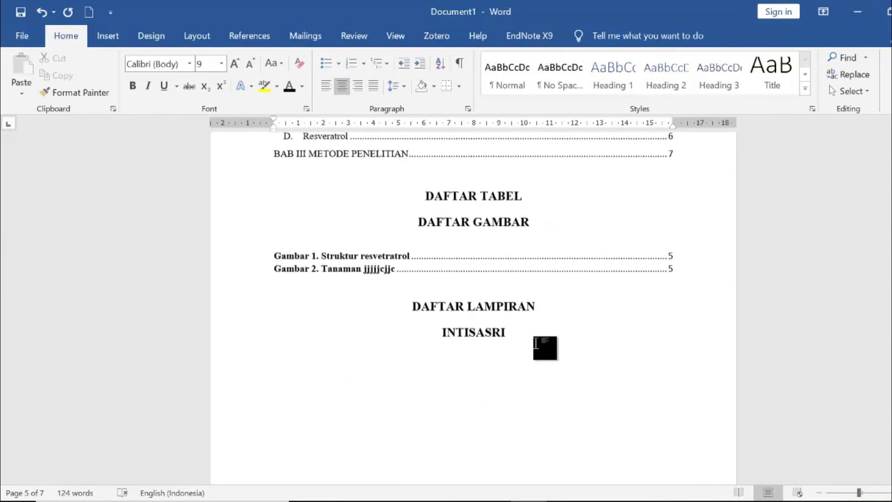
# - Insert a list of tables on a new line beneath the DAFTAR TABEL heading, using the Tabel caption label
pyautogui.scroll(-1, 541, 279)
pyautogui.click(536, 174)
pyautogui.press('Return')
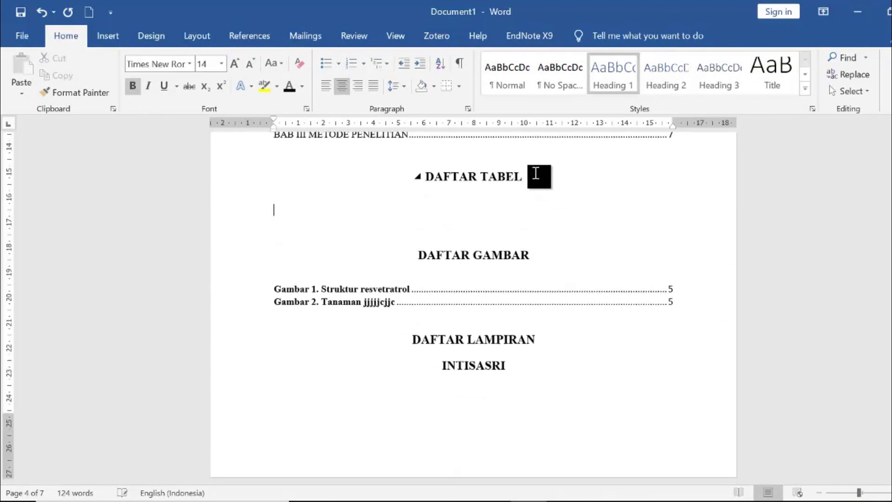
pyautogui.click(255, 41)
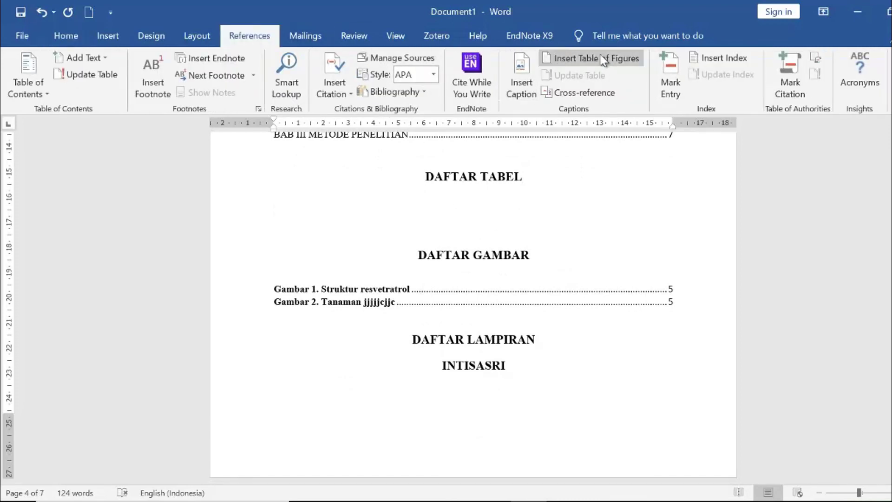
pyautogui.click(621, 65)
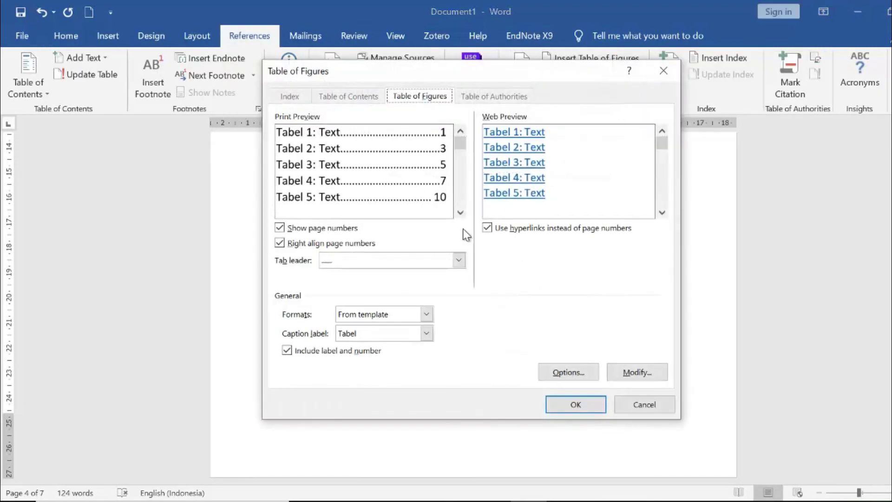
pyautogui.click(426, 333)
pyautogui.click(399, 390)
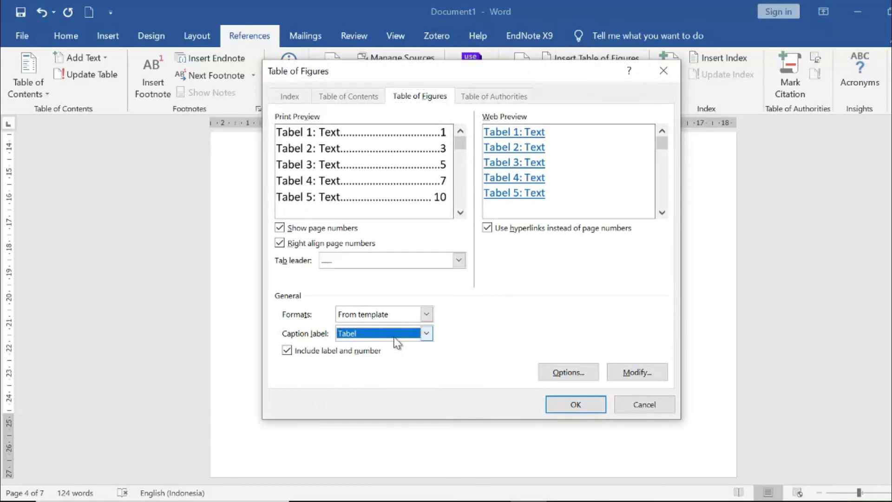
pyautogui.click(597, 404)
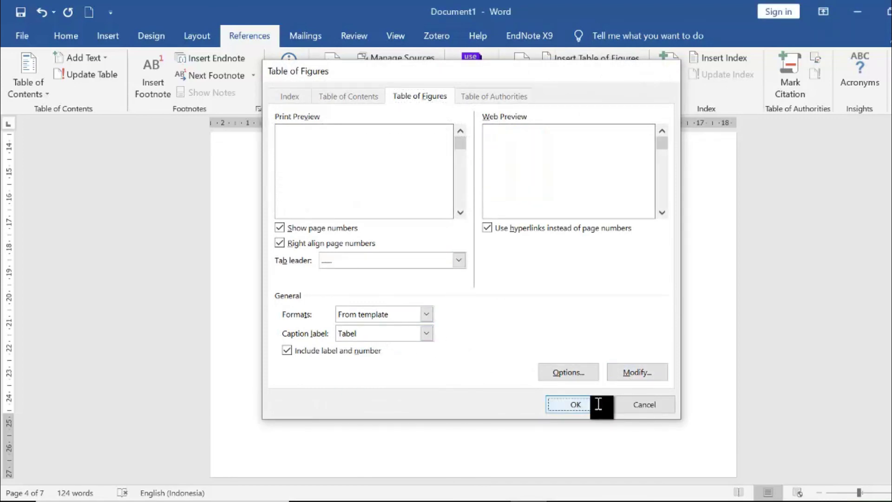
pyautogui.click(298, 212)
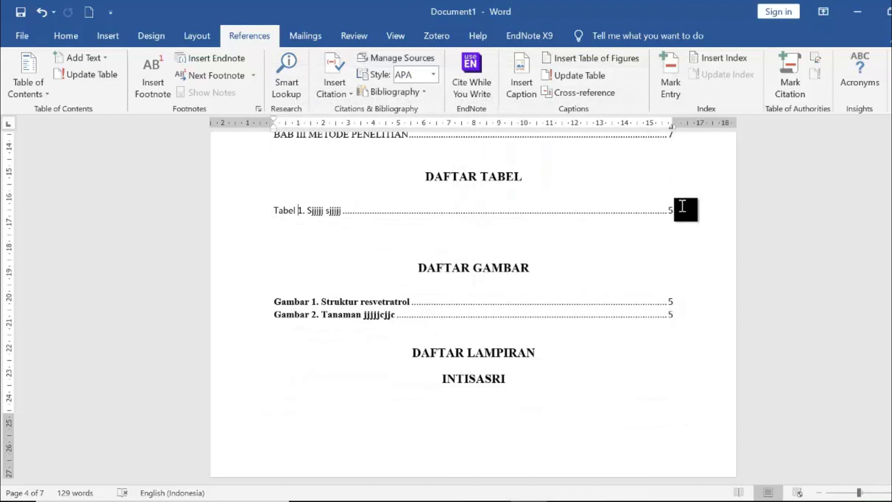
# - Review the figure and table captions in BAB I PENDAHULUAN and the available EndNote X9 and Zotero citation tools
pyautogui.scroll(-12, 701, 215)
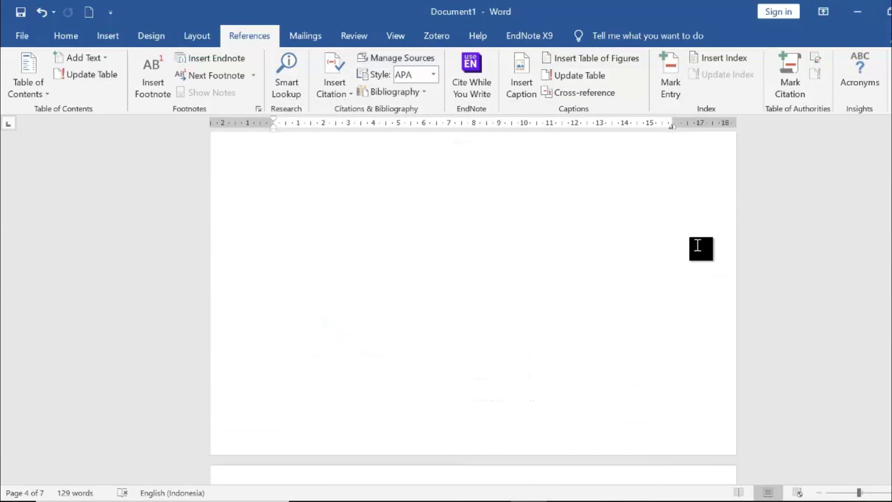
pyautogui.scroll(5, 521, 283)
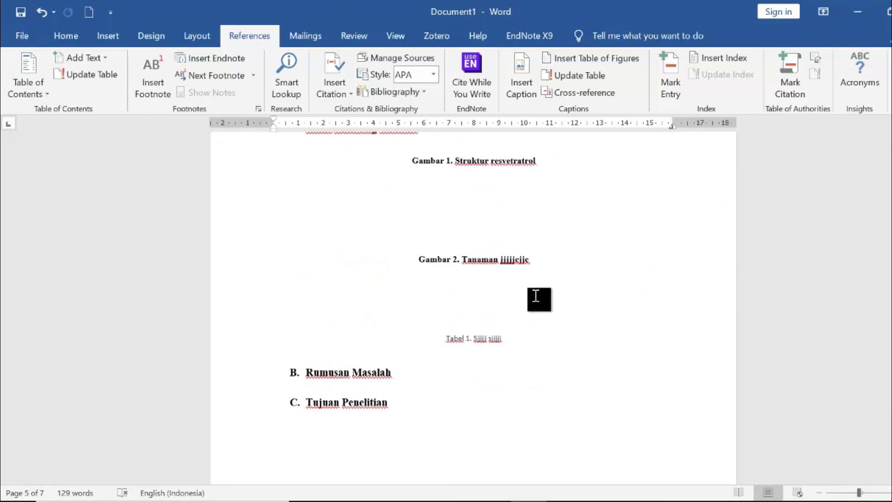
pyautogui.scroll(-7, 536, 296)
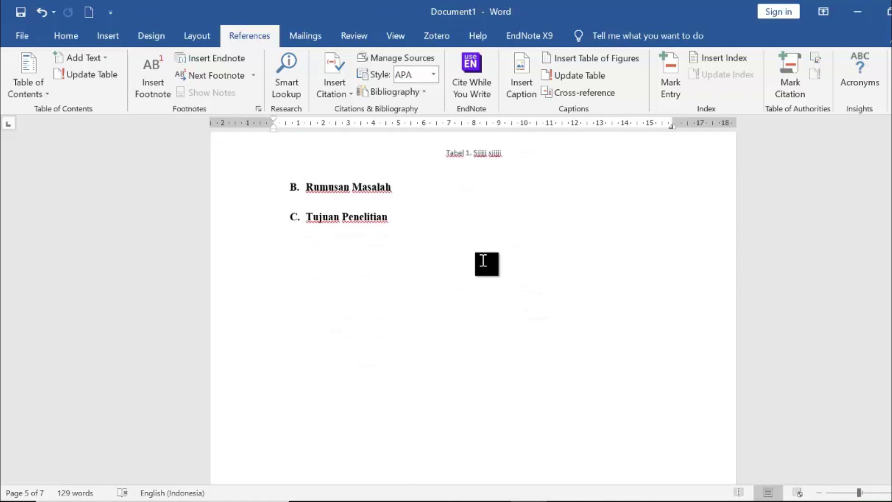
pyautogui.scroll(8, 483, 258)
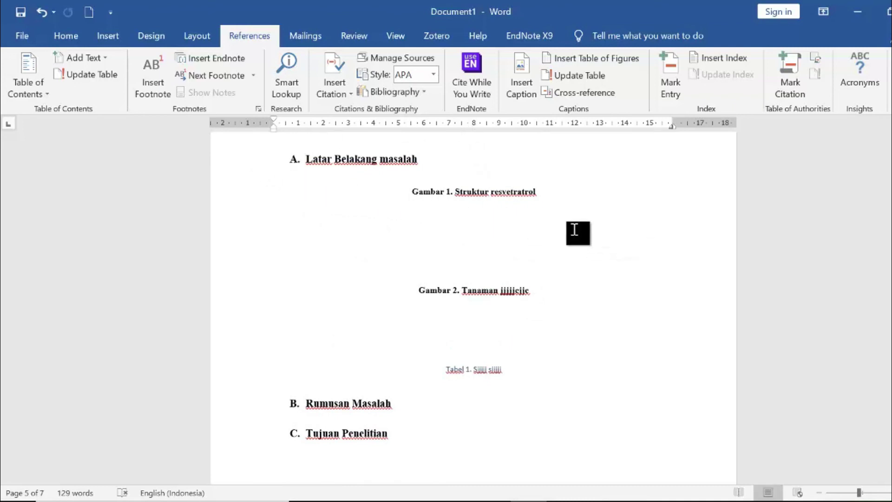
pyautogui.click(530, 36)
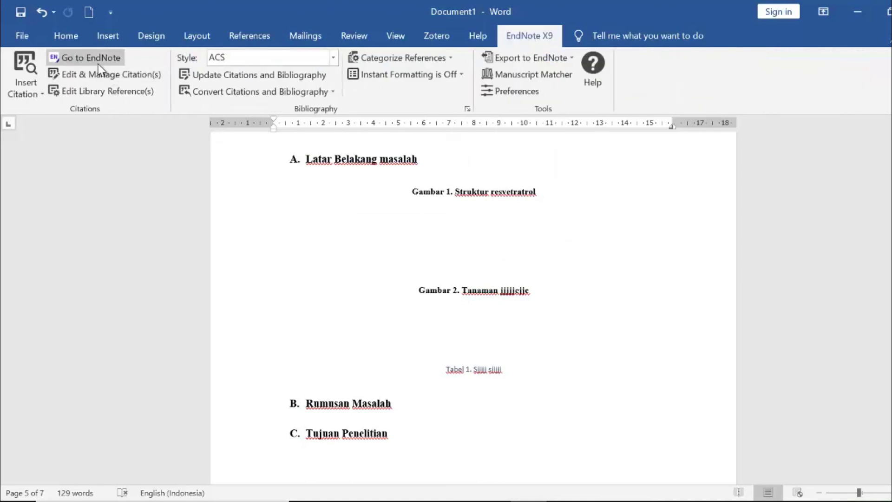
pyautogui.click(443, 41)
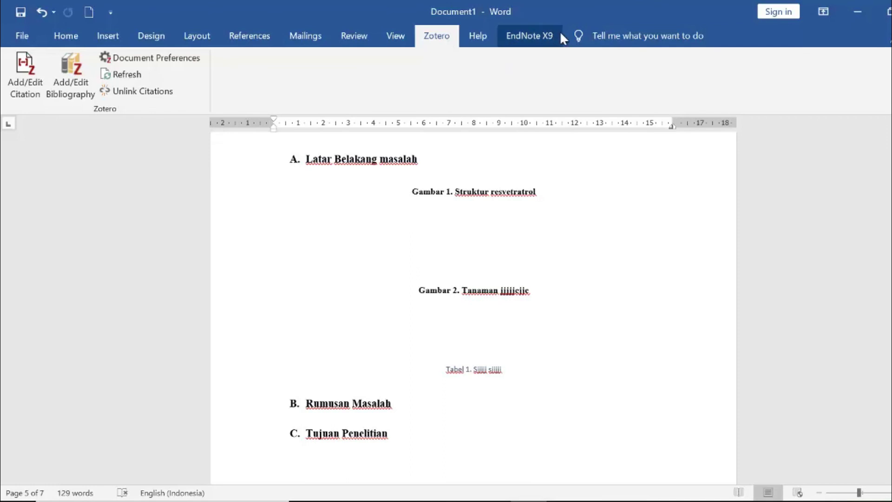
pyautogui.click(251, 36)
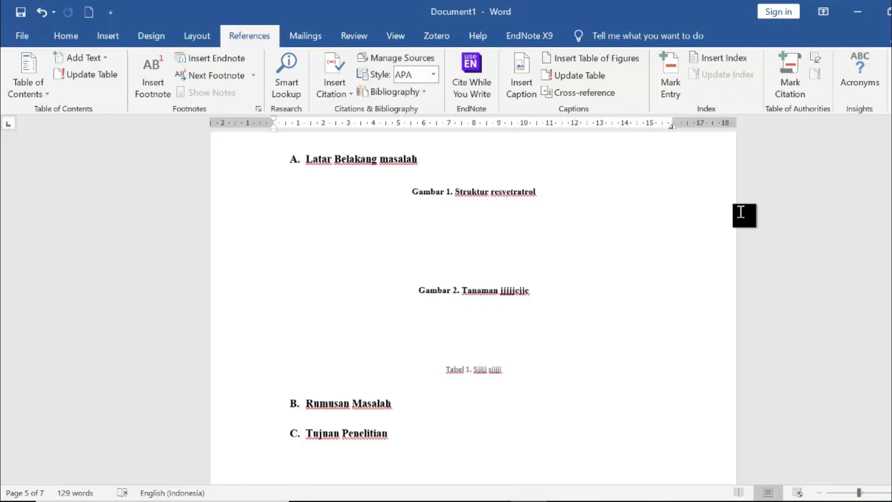
# - Look back through the document from BAB I PENDAHULUAN past DAFTAR ISI to the JUDUL page
pyautogui.scroll(10, 523, 315)
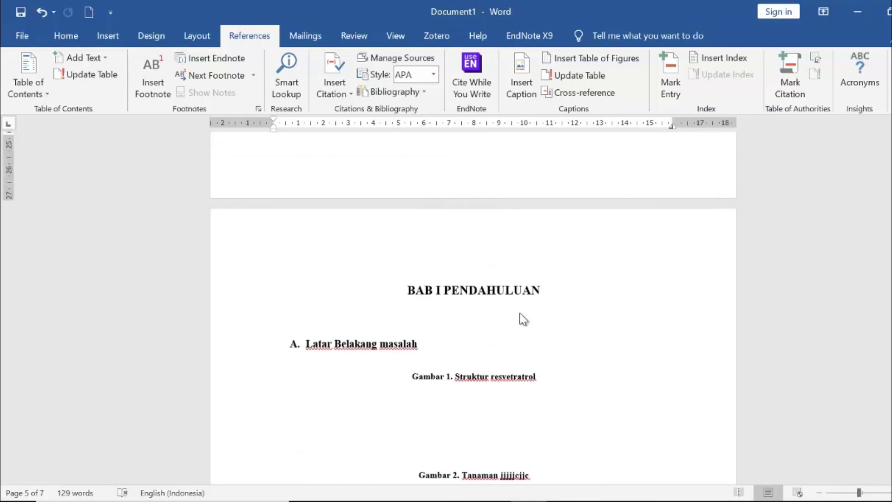
pyautogui.scroll(-4, 525, 318)
pyautogui.scroll(9, 527, 317)
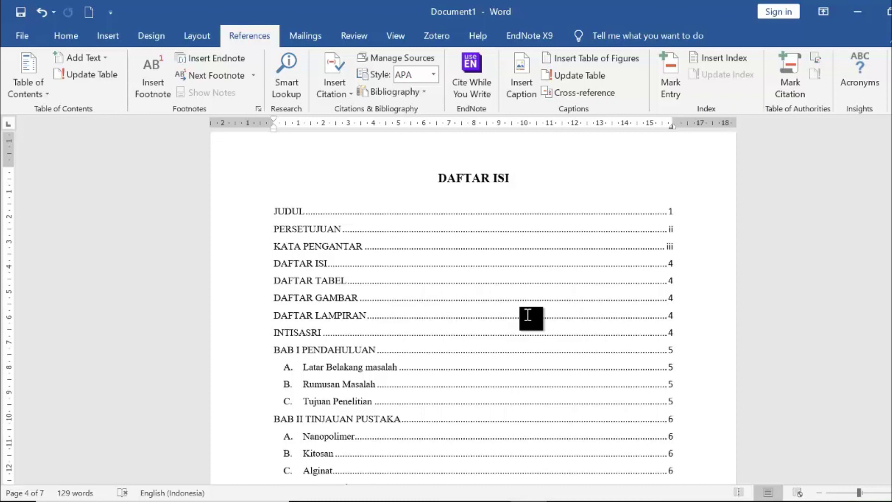
pyautogui.scroll(8, 529, 319)
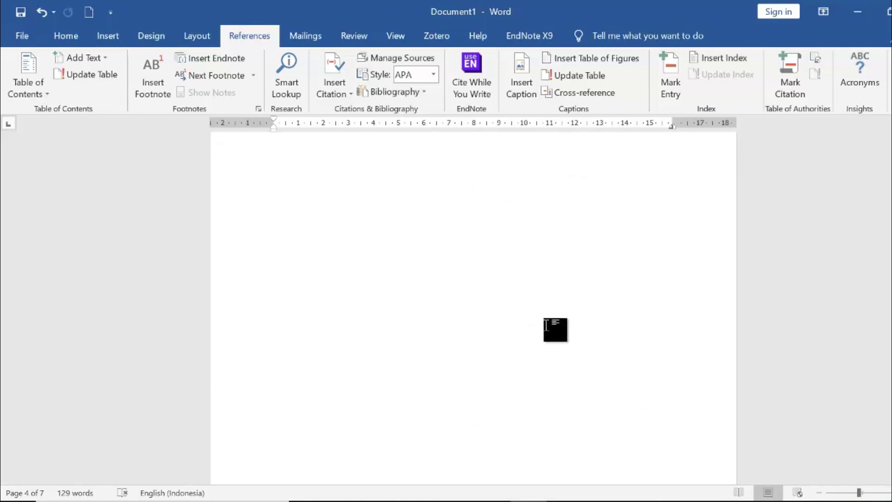
pyautogui.scroll(15, 548, 328)
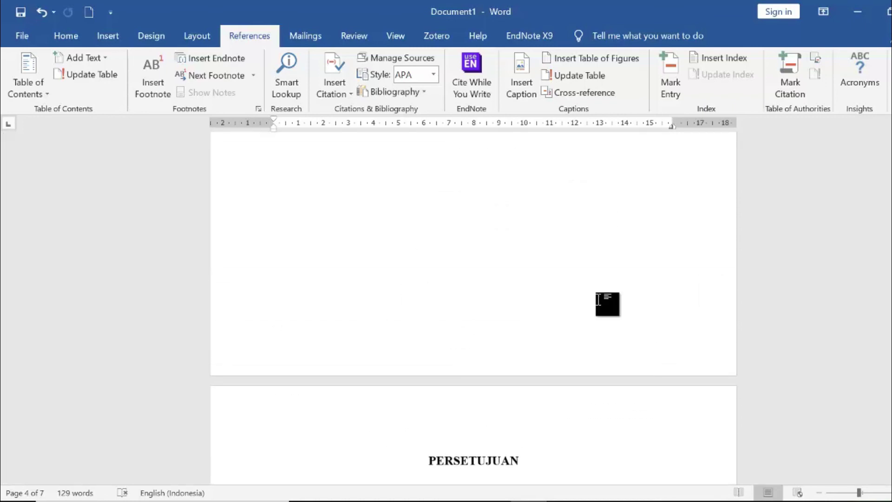
pyautogui.scroll(10, 473, 307)
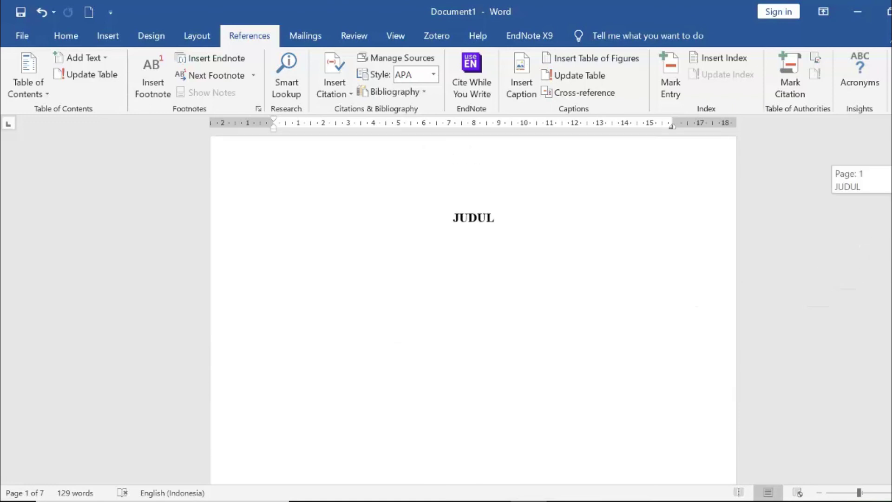